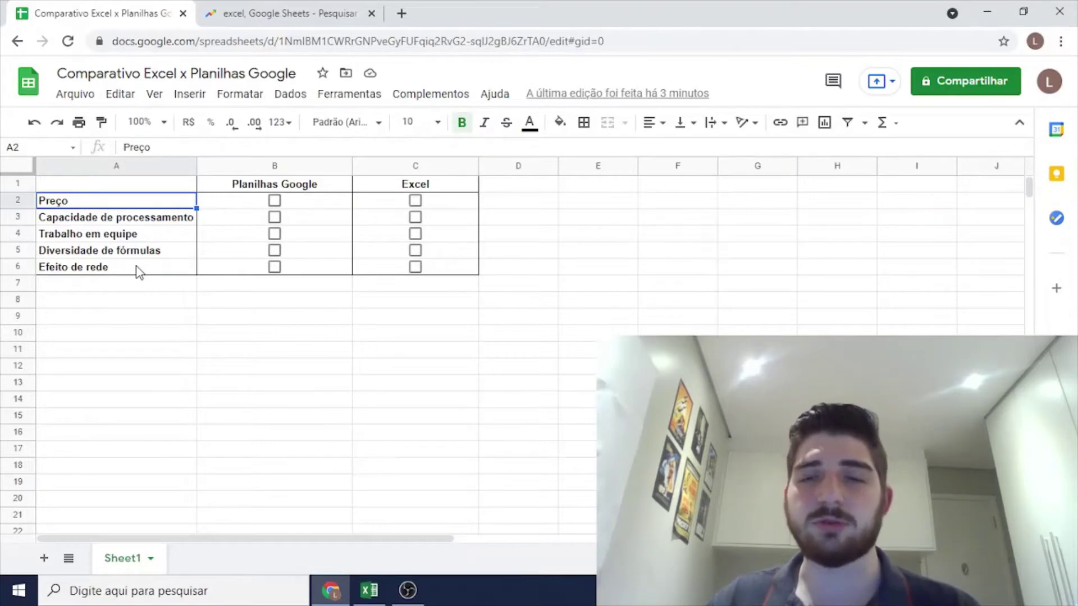
Switch between the blank Excel workbook and the Google Sheets comparison table to examine how similar their grids and layouts are.
key(alt+Tab)
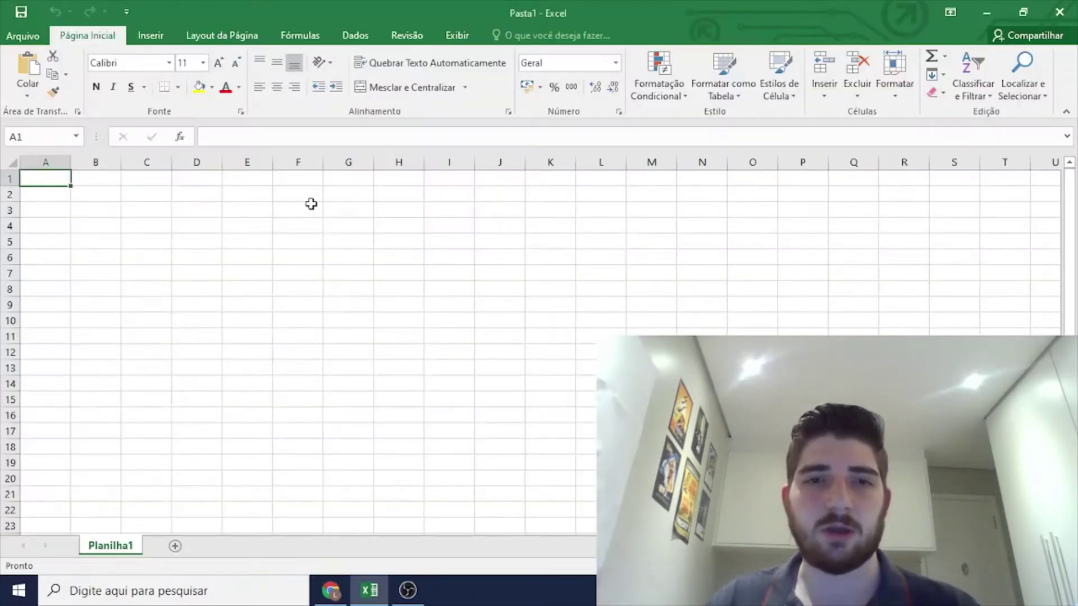
scroll(260, 219, down, 5)
scroll(260, 219, up, 5)
click(260, 224)
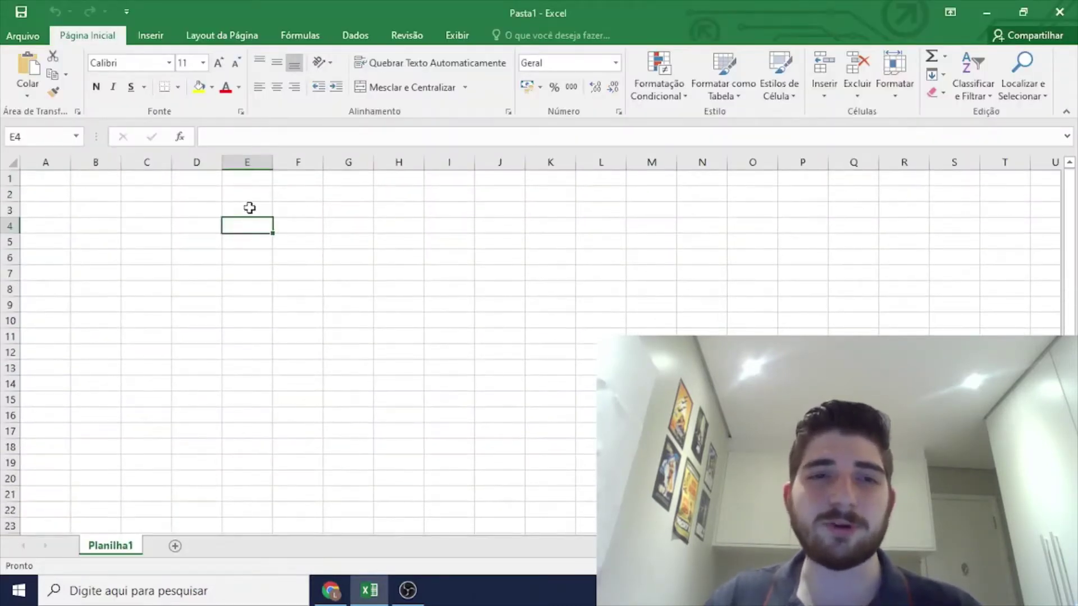
click(247, 210)
click(243, 194)
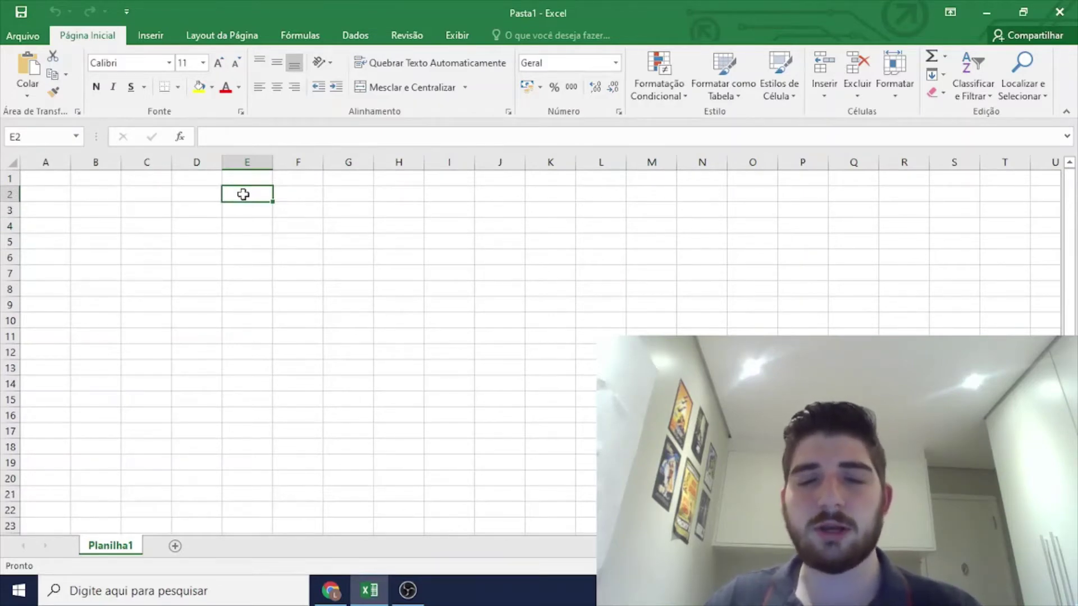
key(alt+Tab)
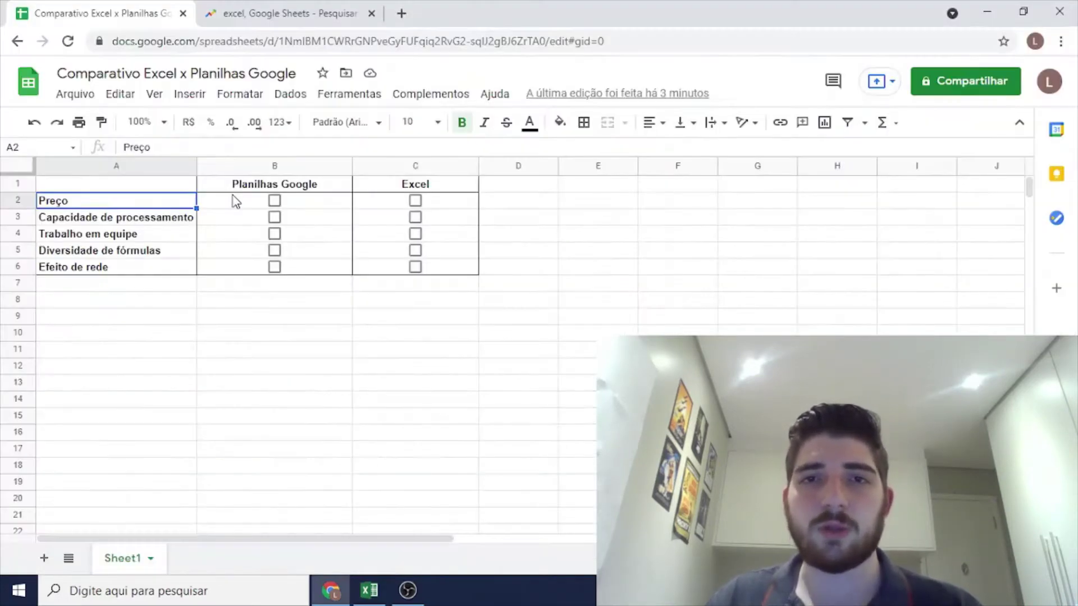
click(248, 352)
click(236, 302)
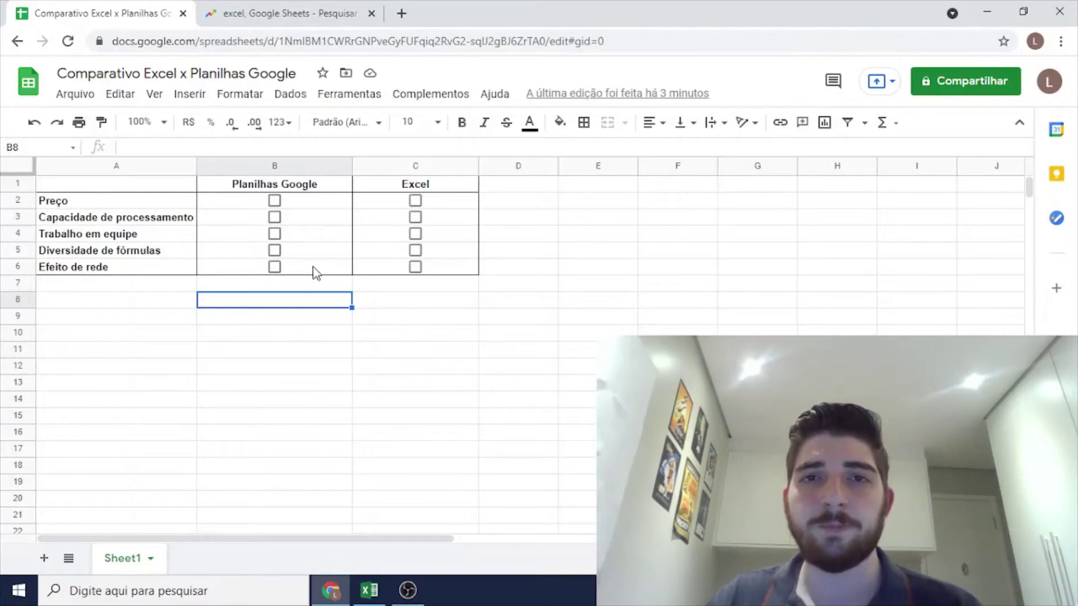
key(alt+Tab)
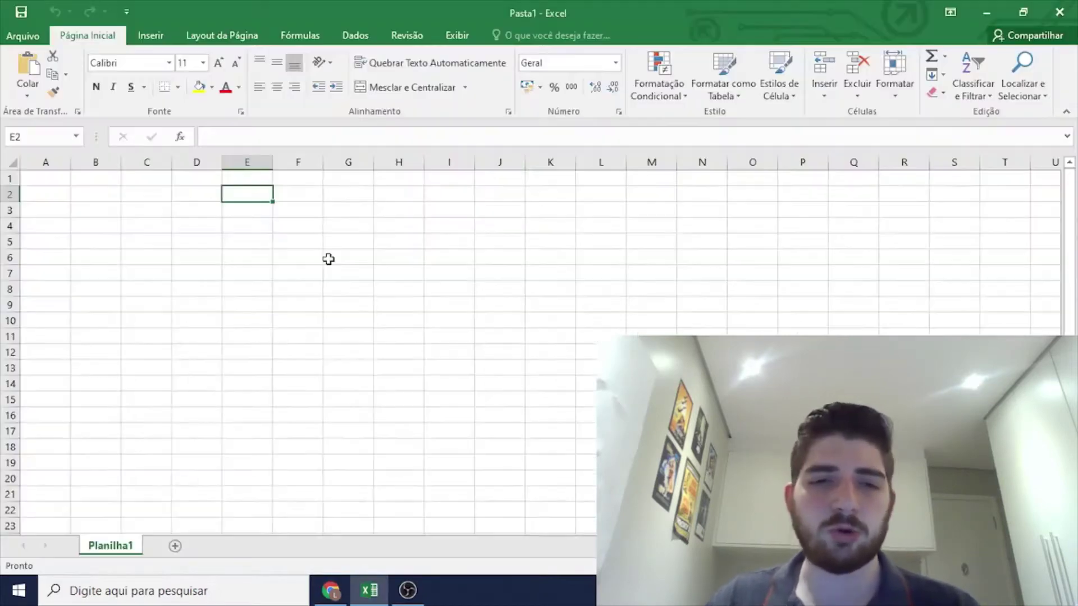
click(118, 193)
key(alt+Tab)
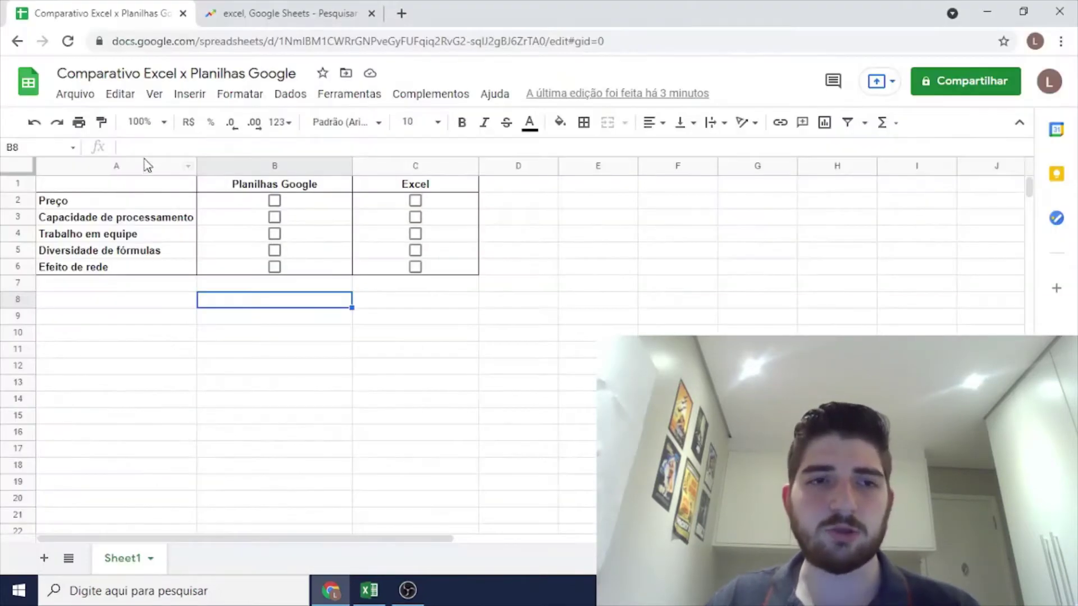
click(169, 306)
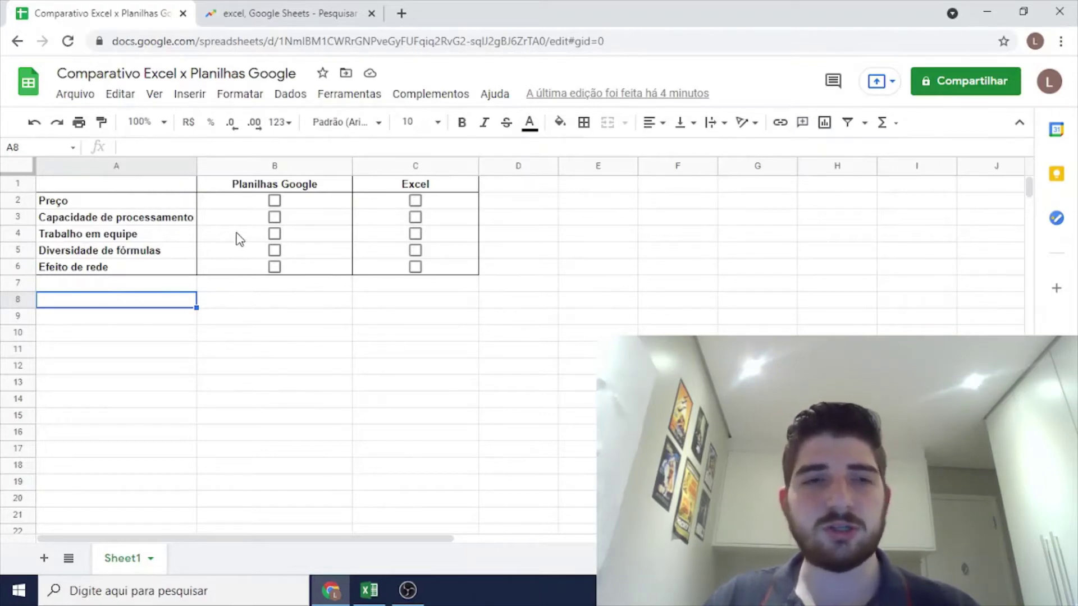
key(alt+Tab)
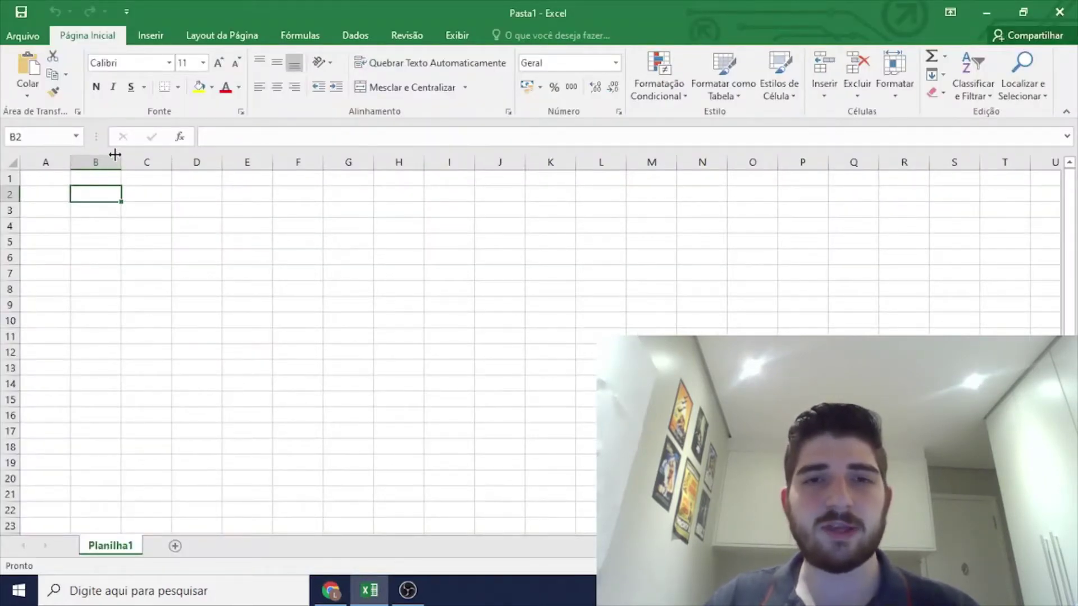
key(alt+Tab)
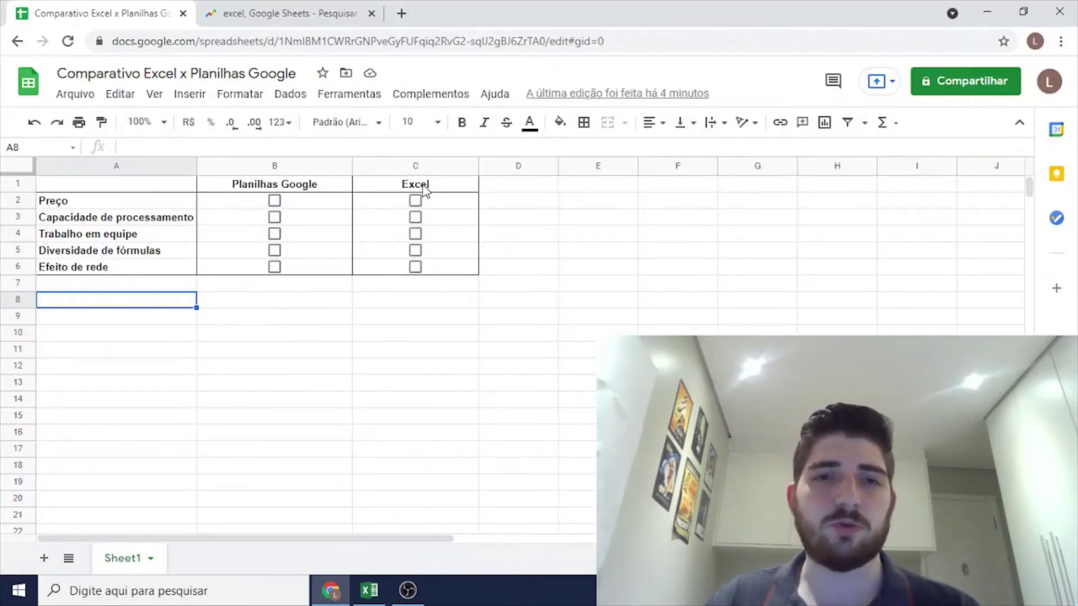
Switch to Excel and add a second worksheet to the blank workbook.
key(alt+Tab)
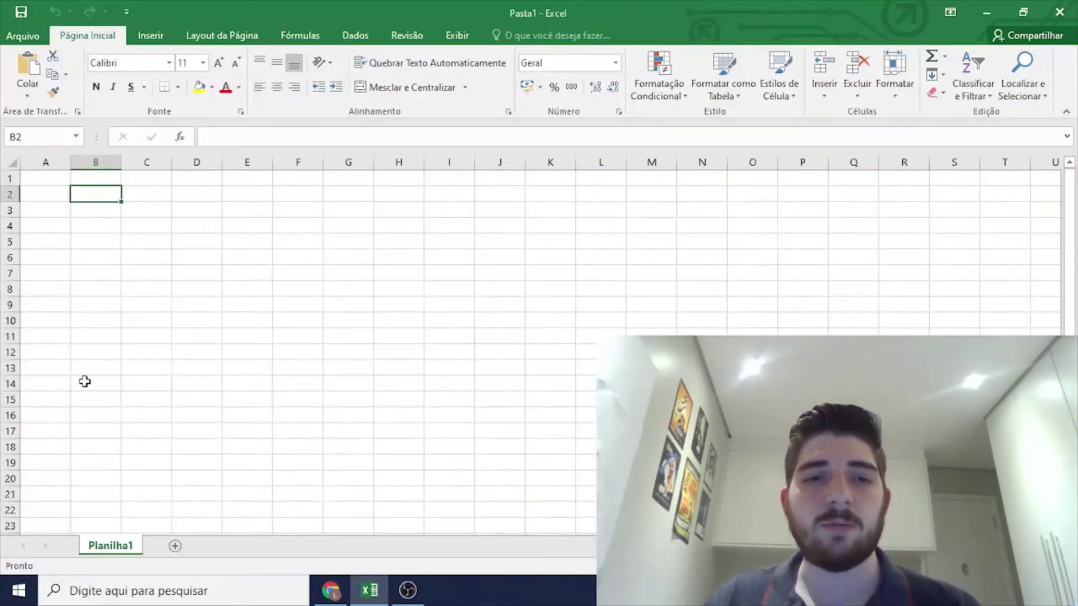
click(175, 545)
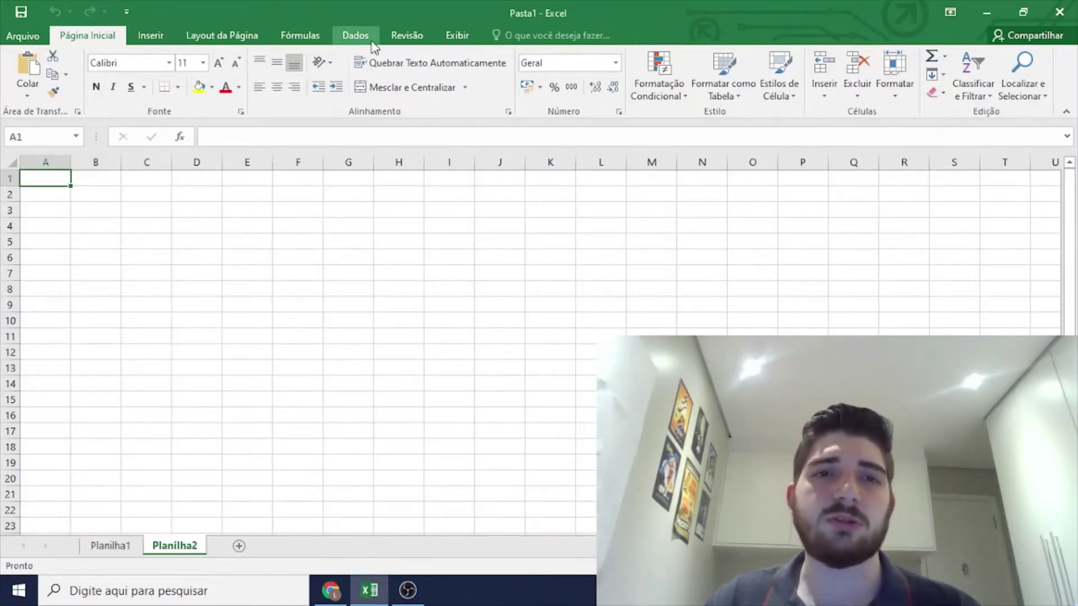
Compare Excel's commands with the formatting options in Google Sheets, and select the Preço criterion in the comparison table.
key(alt+Tab)
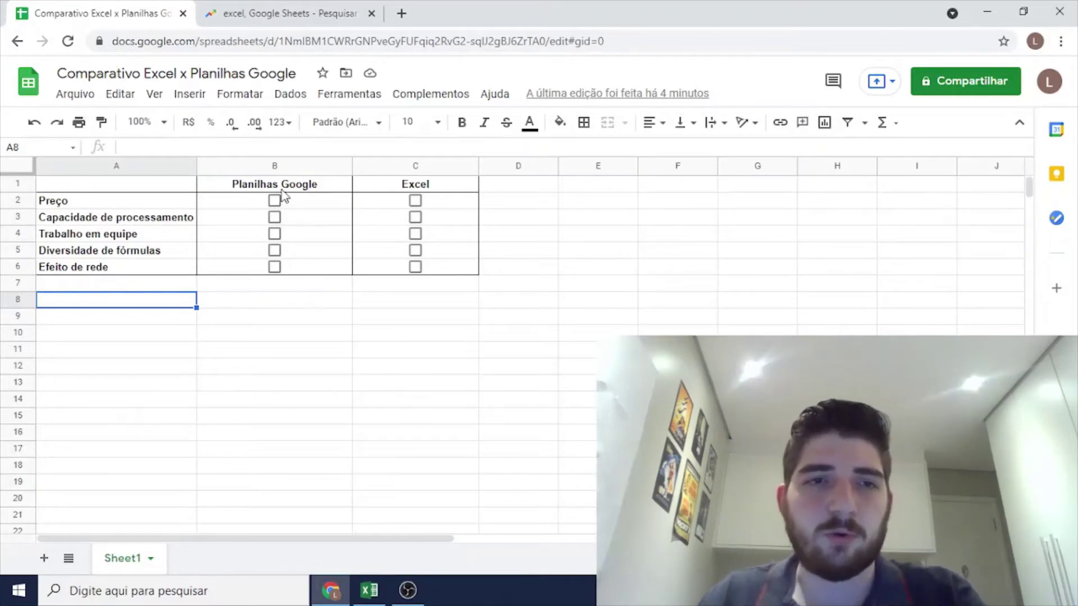
click(369, 590)
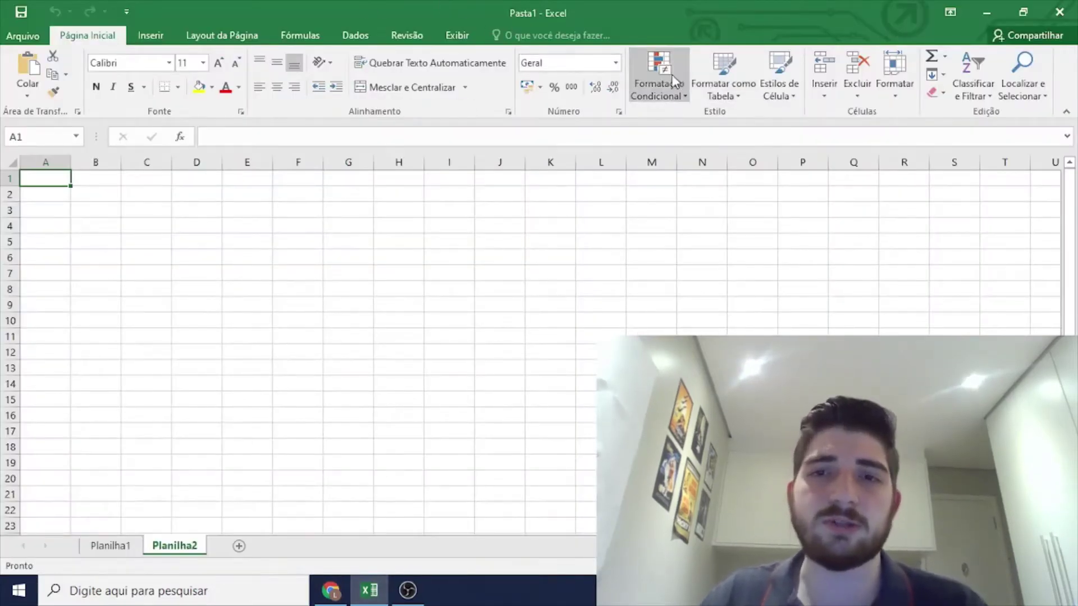
key(alt+Tab)
click(241, 96)
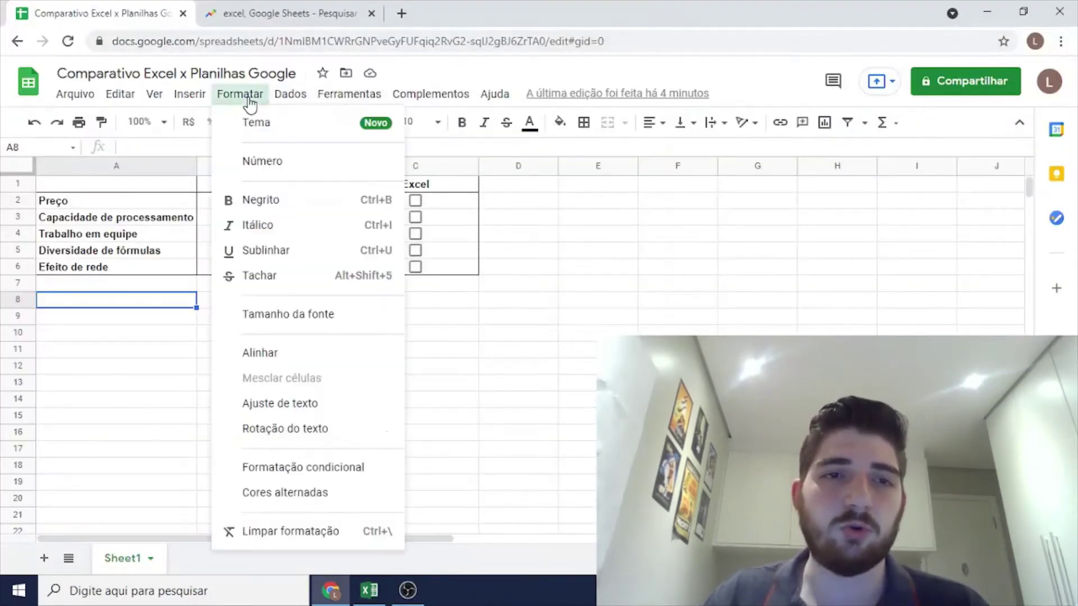
click(131, 287)
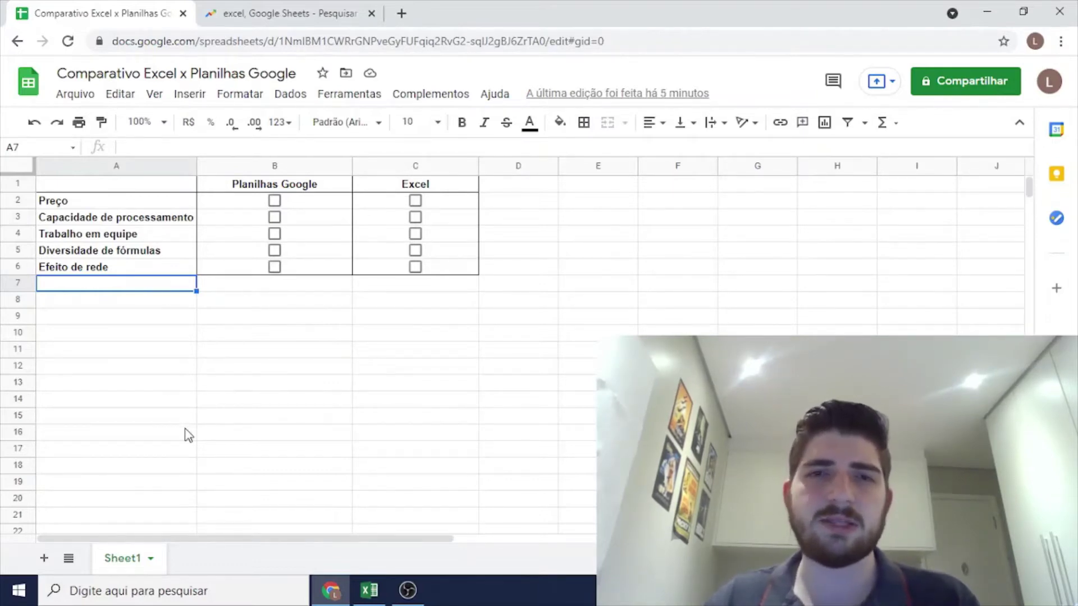
click(174, 201)
click(153, 188)
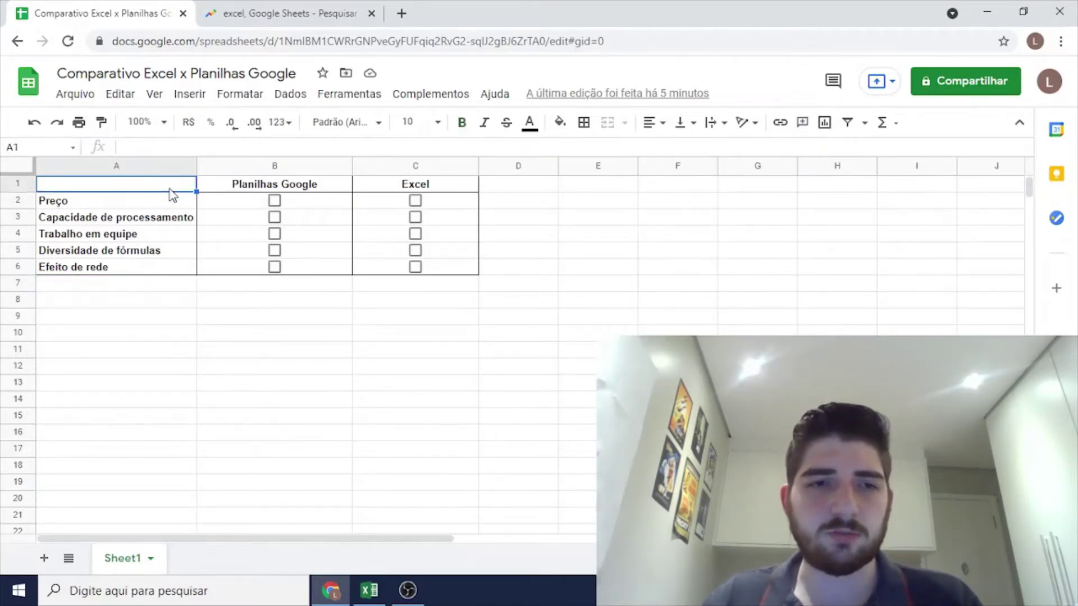
click(160, 205)
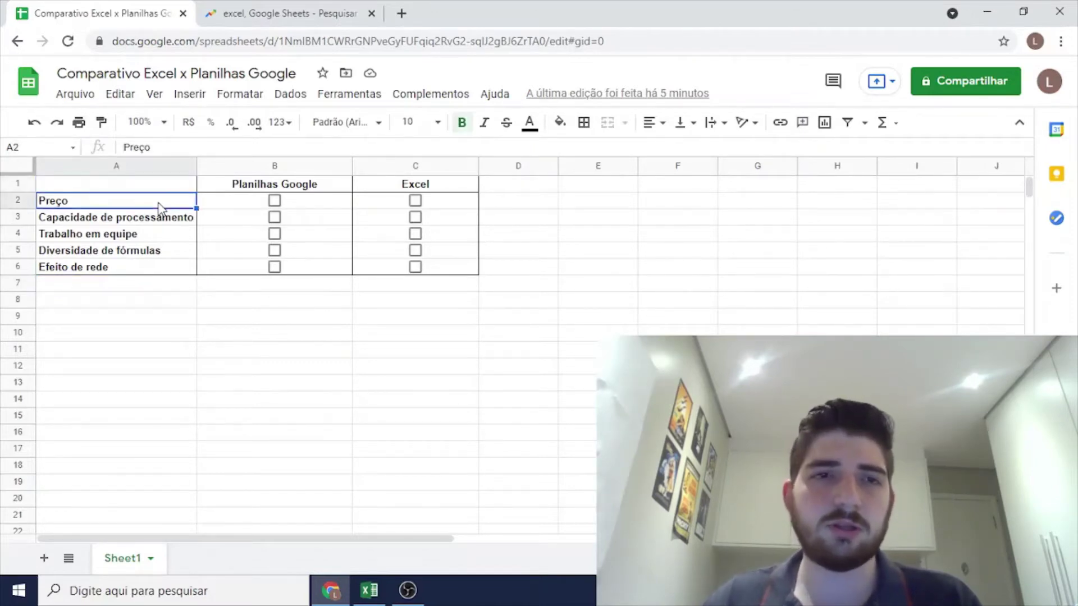
Examine the Google Trends comparison of excel and Google Sheets, including its filters and the interest-over-time chart.
click(254, 14)
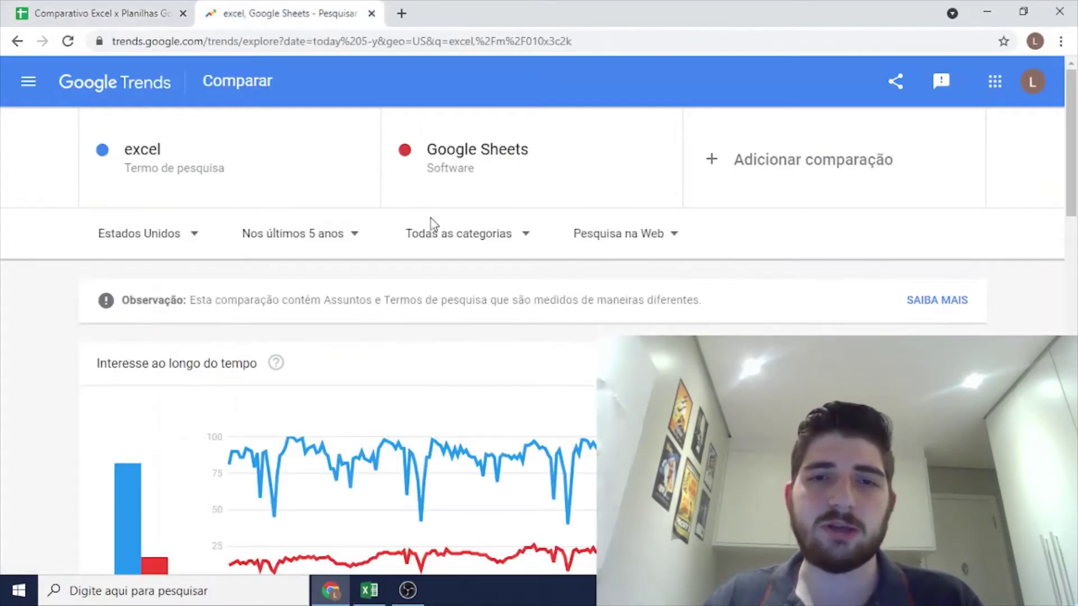
scroll(168, 196, down, 2)
middle_click(43, 250)
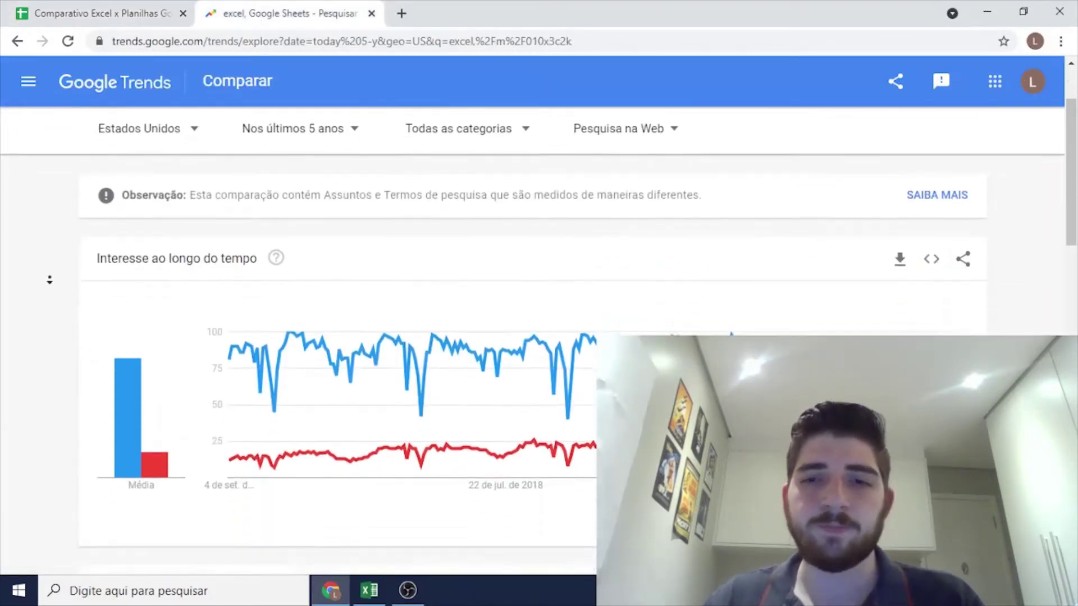
middle_click(53, 283)
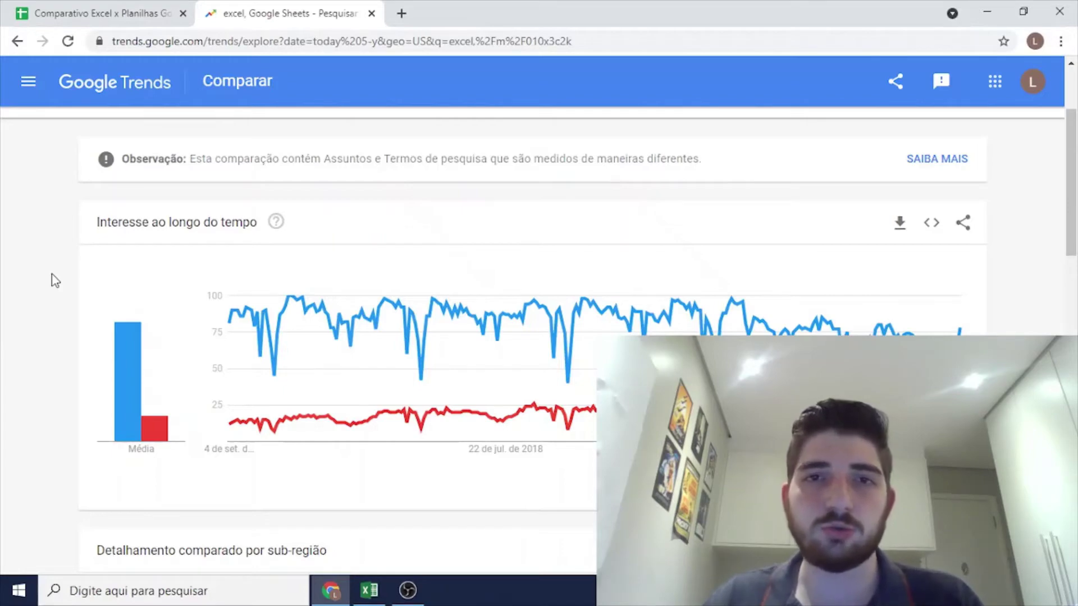
scroll(87, 325, up, 1)
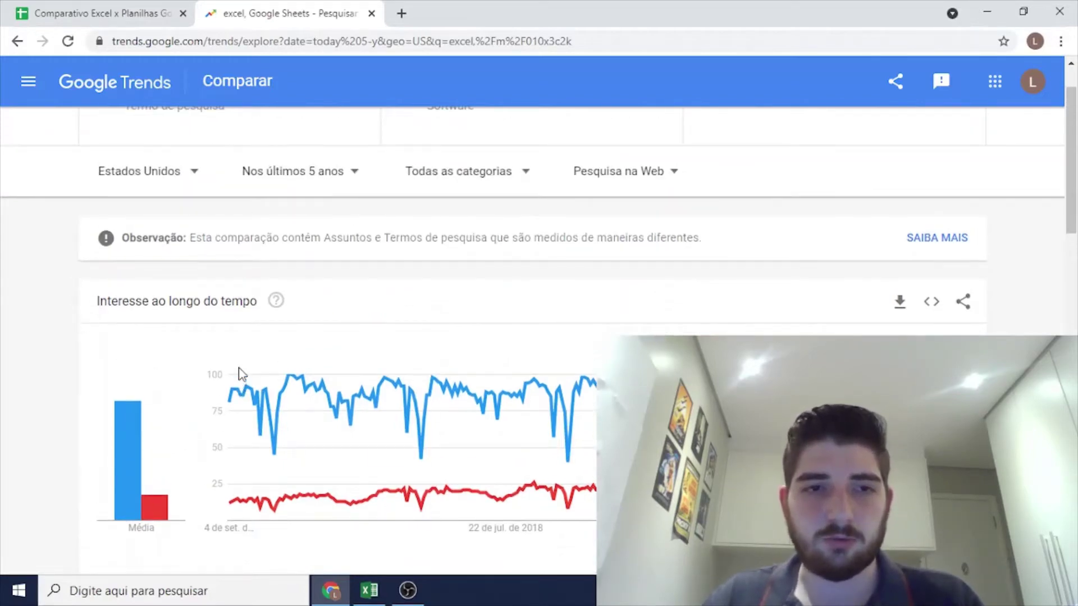
scroll(241, 359, up, 1)
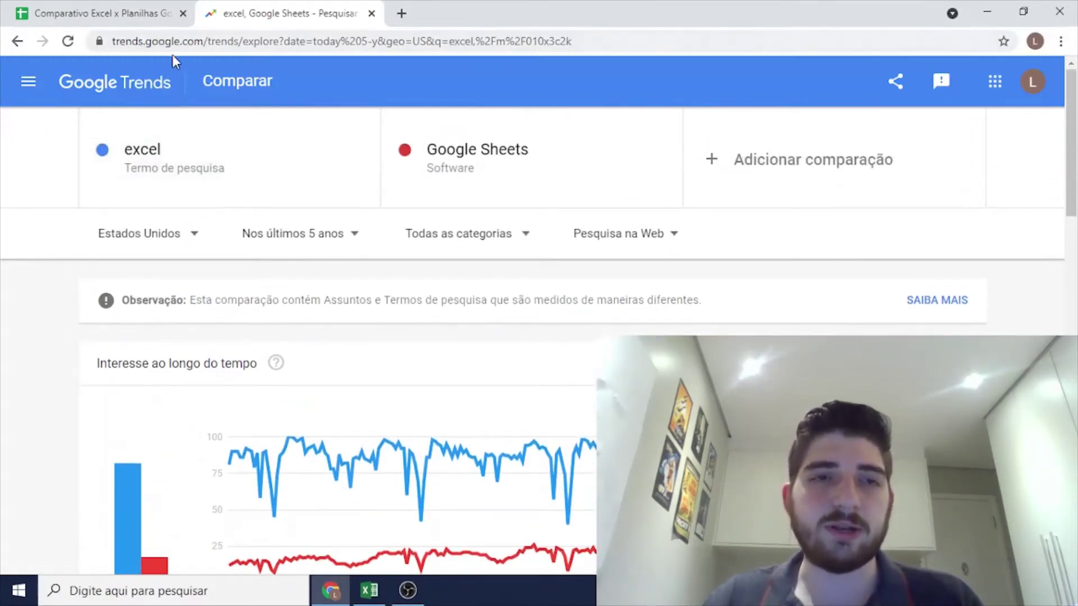
scroll(316, 247, down, 2)
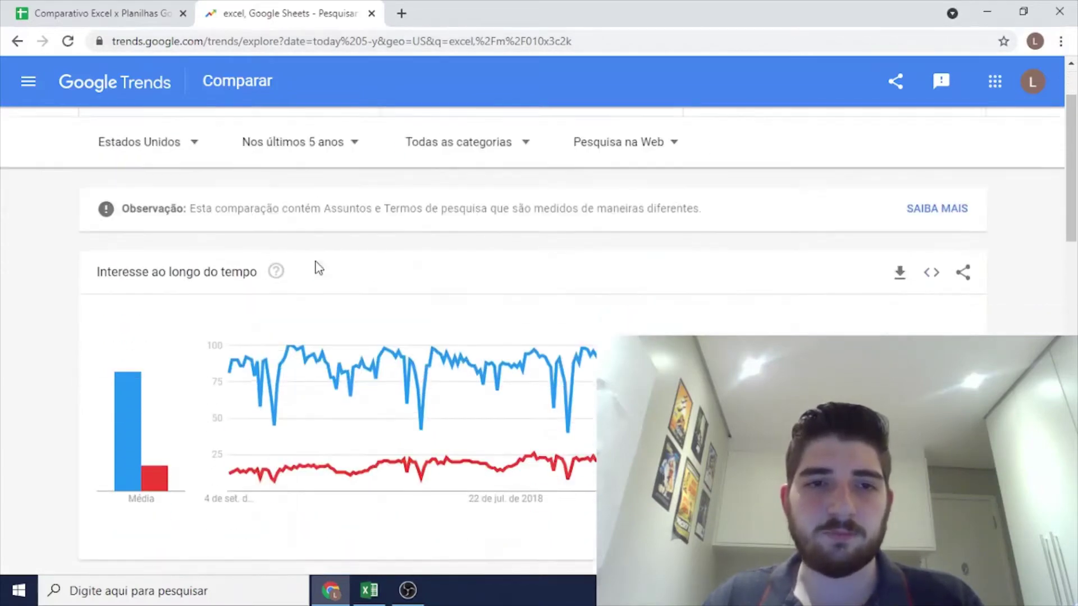
scroll(313, 359, up, 3)
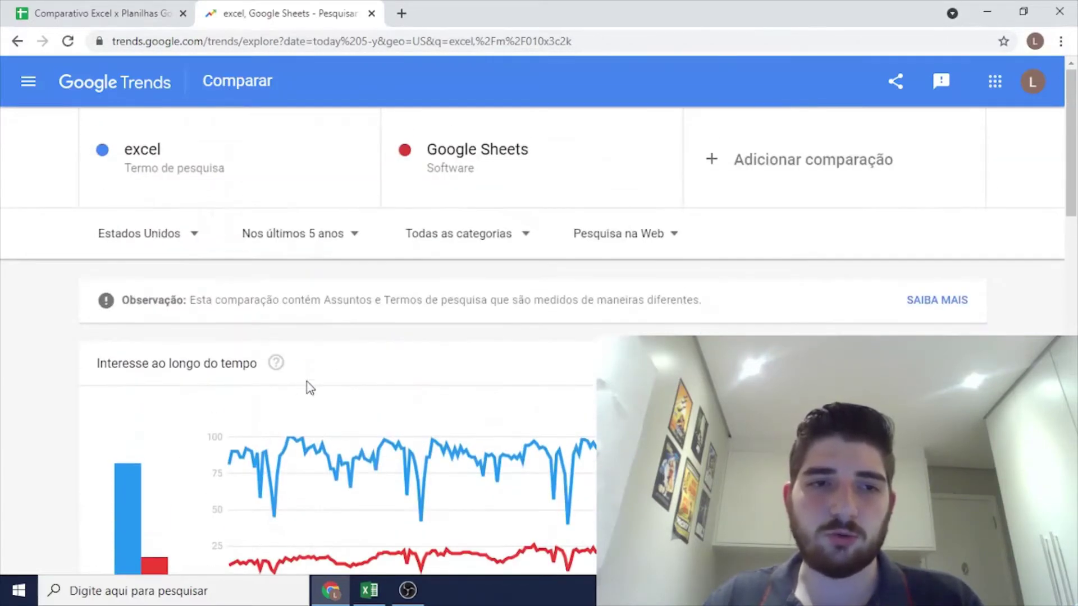
scroll(39, 368, down, 1)
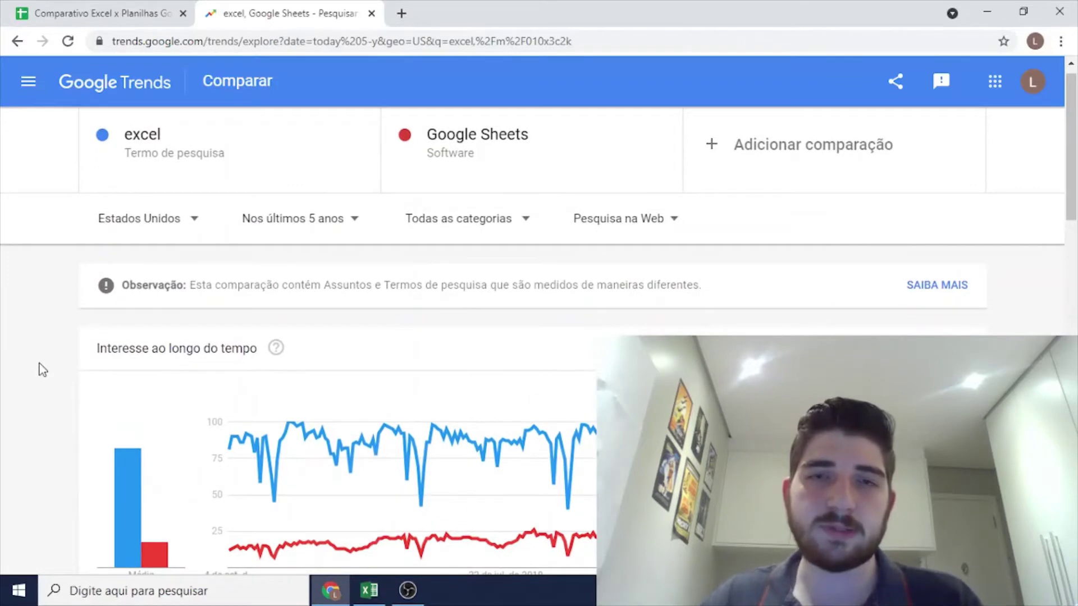
scroll(50, 386, down, 1)
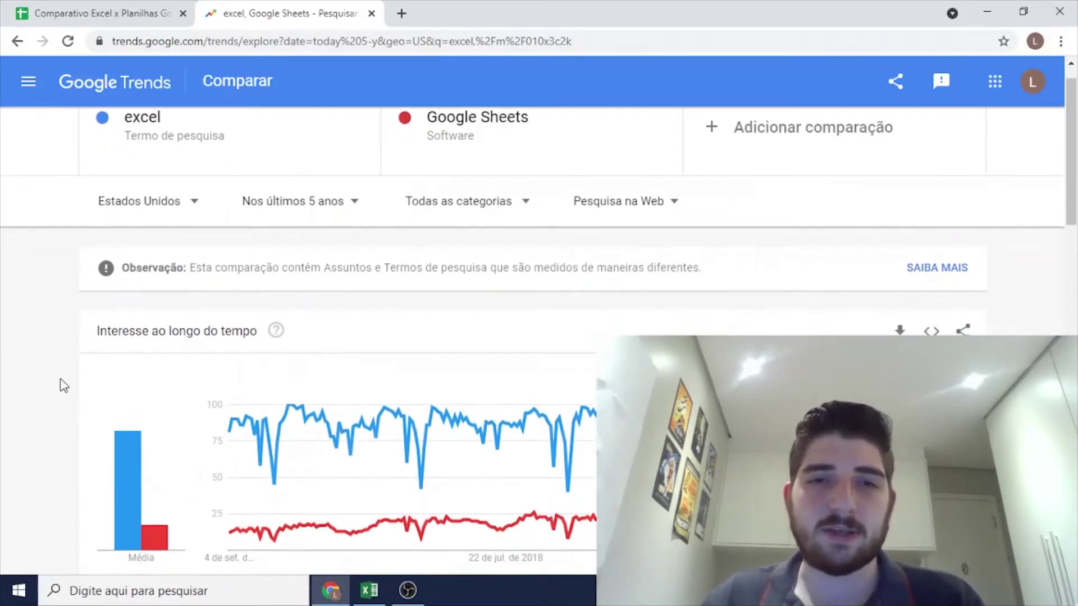
scroll(61, 391, down, 1)
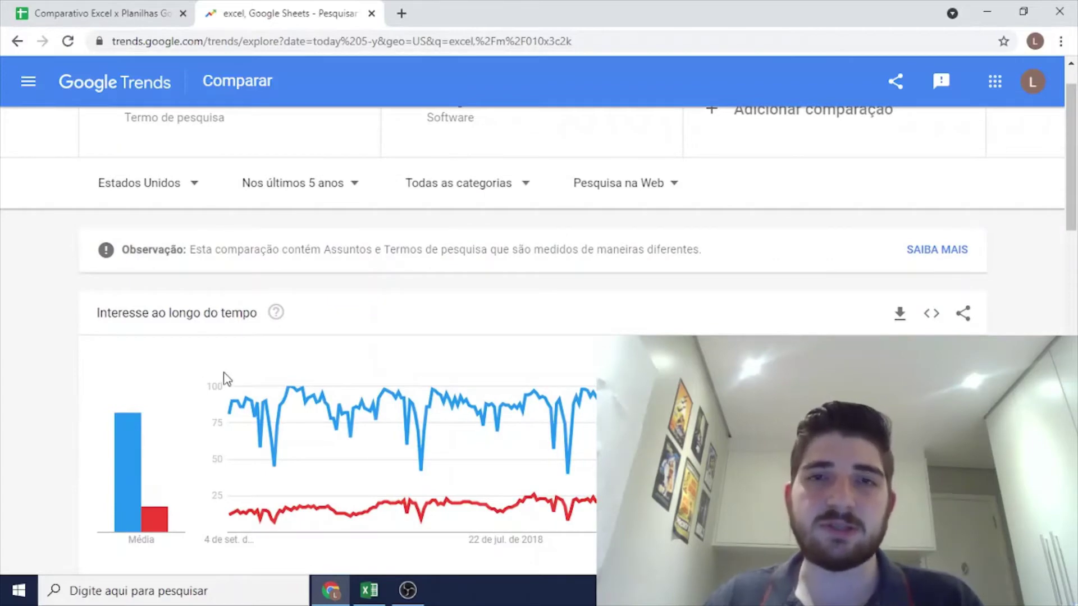
mouse_move(348, 449)
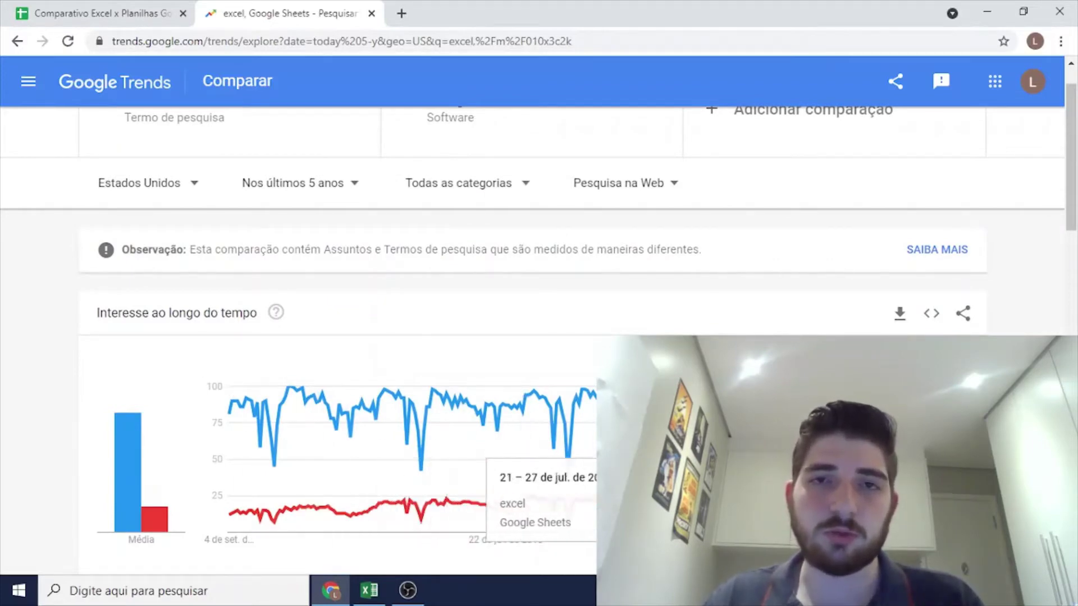
scroll(509, 457, down, 1)
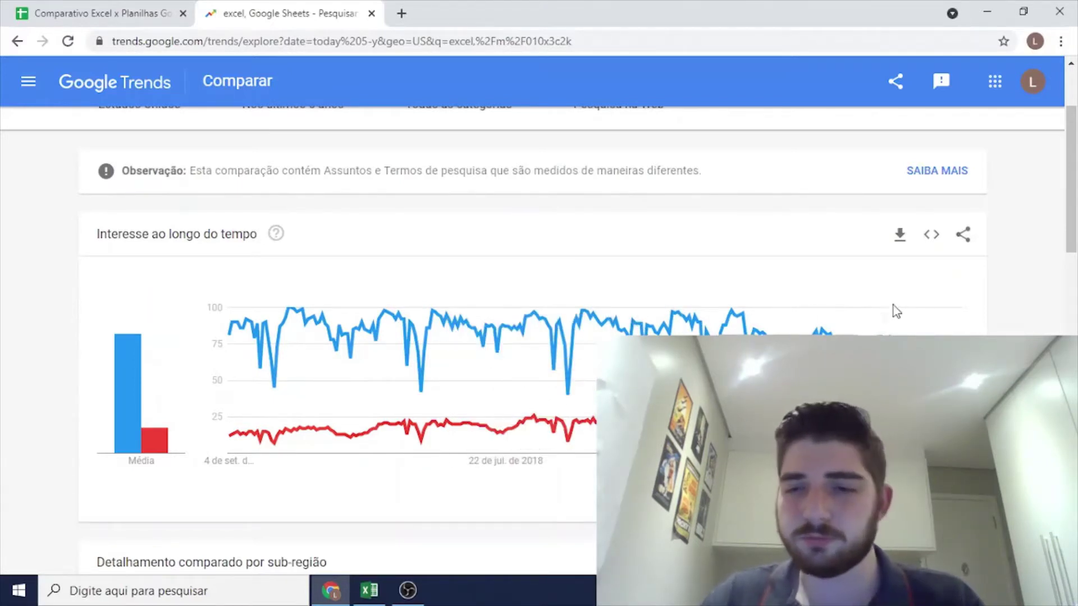
Select the Efeito de rede criterion in the comparison sheet and recheck the late-2018 part of the Google Trends interest chart.
click(59, 8)
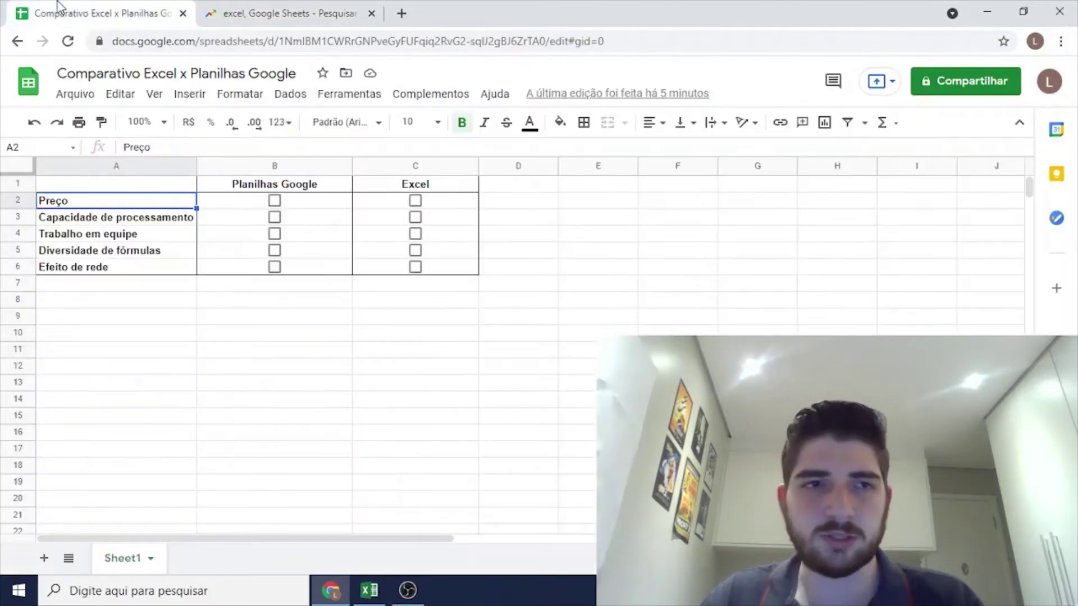
click(166, 264)
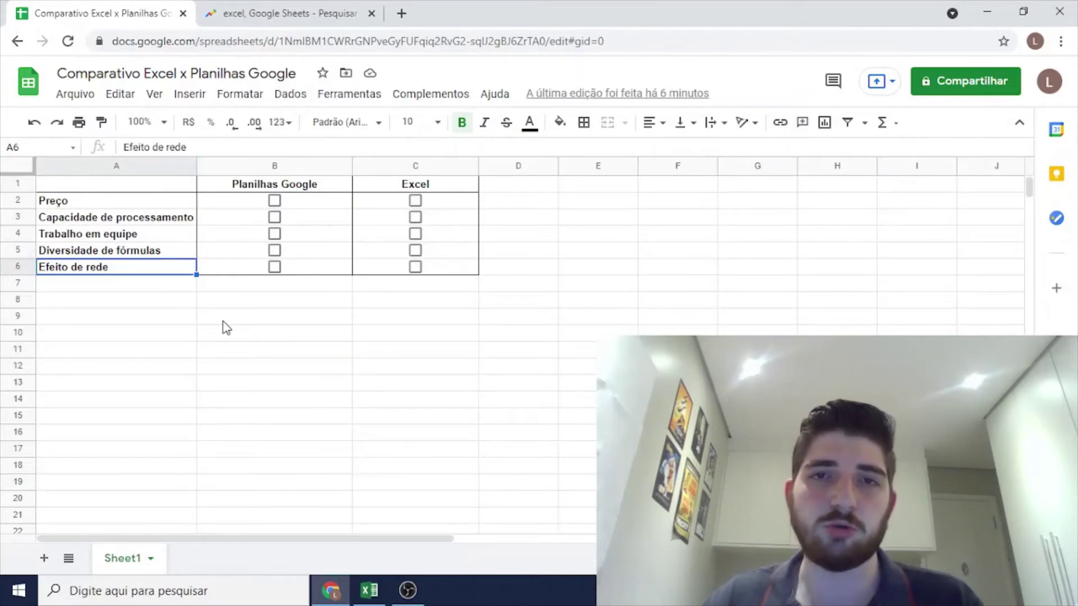
click(302, 25)
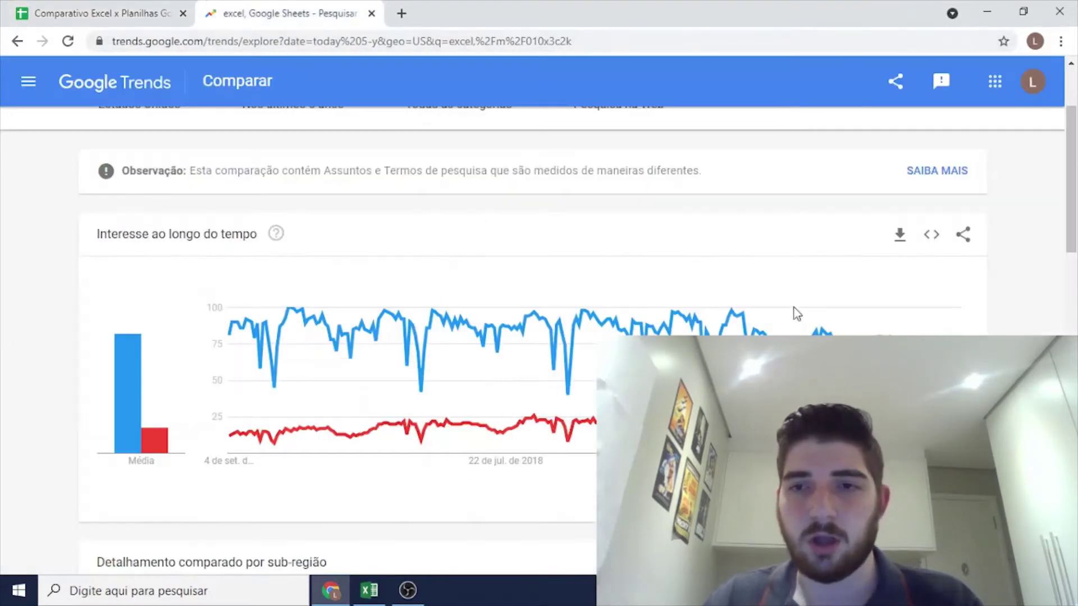
scroll(1058, 299, up, 1)
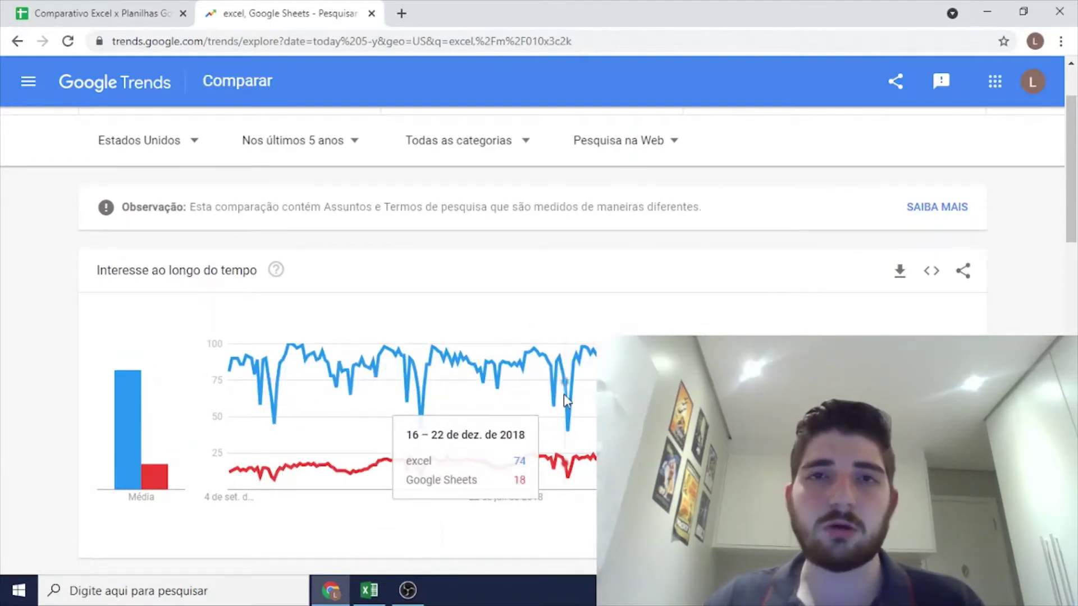
scroll(554, 319, down, 1)
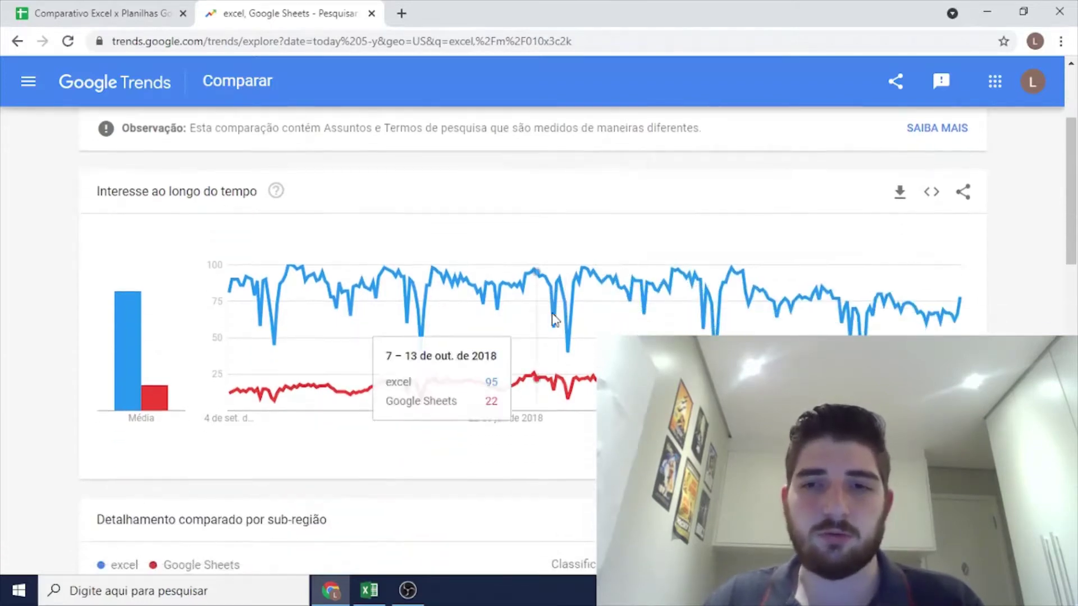
Examine the Google Trends regional maps and related searches for excel and Google Sheets, below the interest-over-time chart.
scroll(561, 314, down, 2)
scroll(619, 290, up, 3)
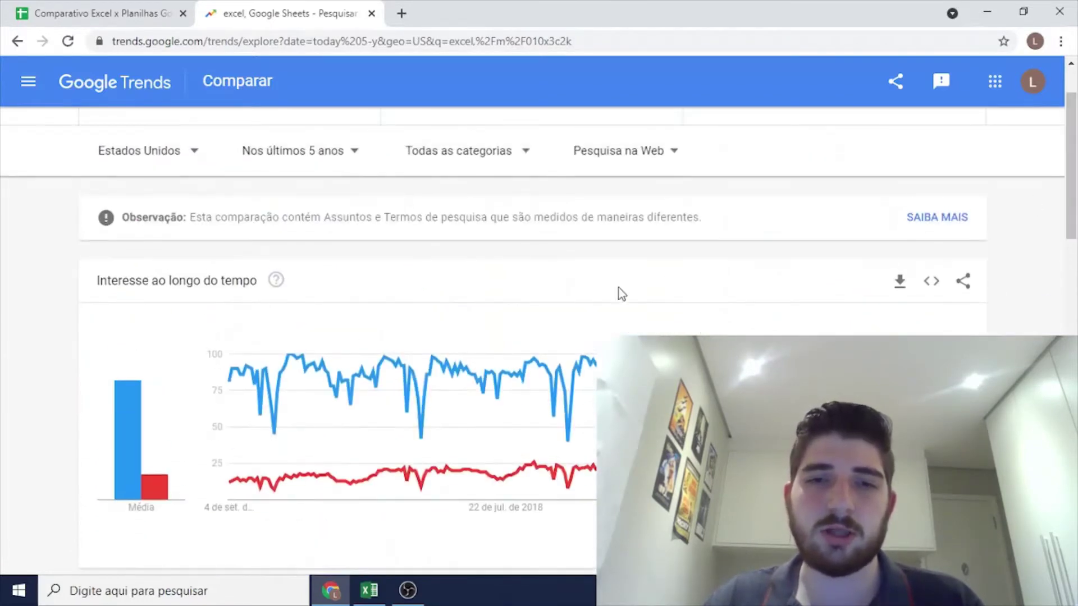
scroll(606, 292, down, 8)
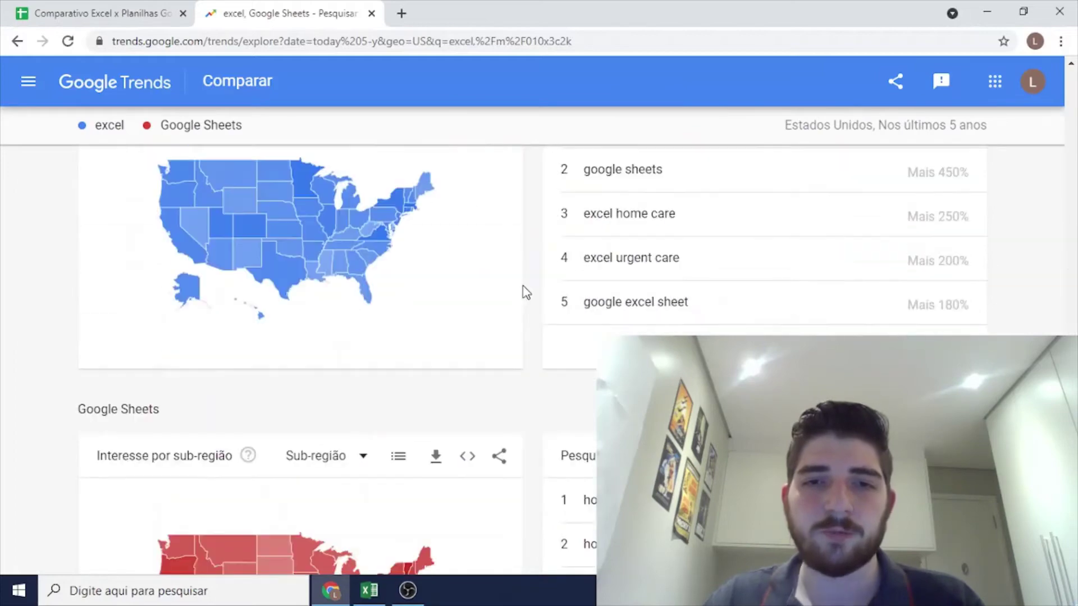
scroll(525, 292, down, 3)
scroll(526, 293, up, 10)
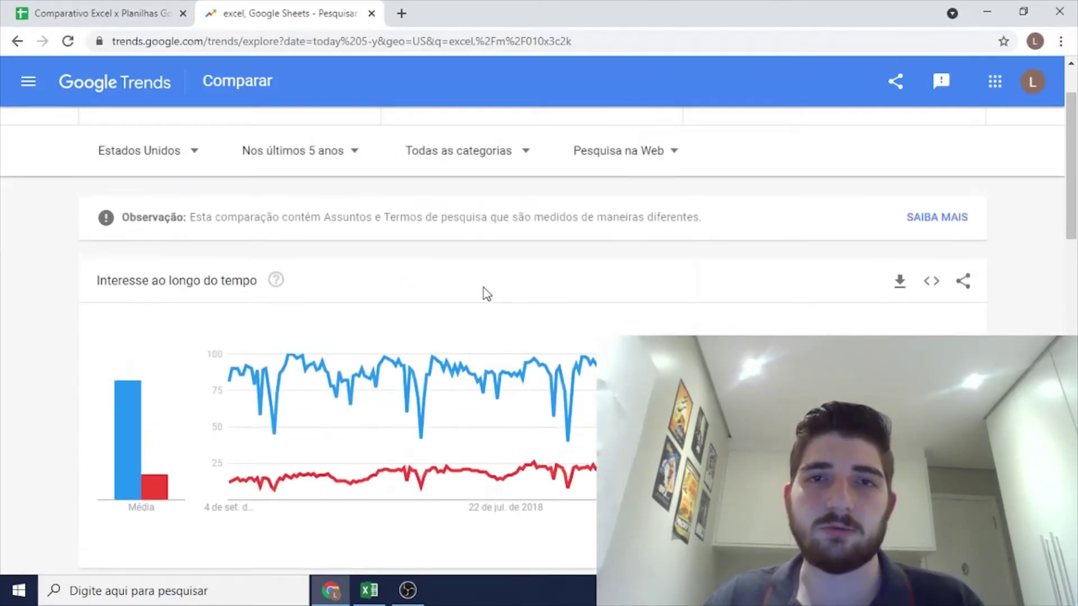
Return to the comparison spreadsheet and review its criteria from Preço to Efeito de rede.
click(20, 7)
click(152, 216)
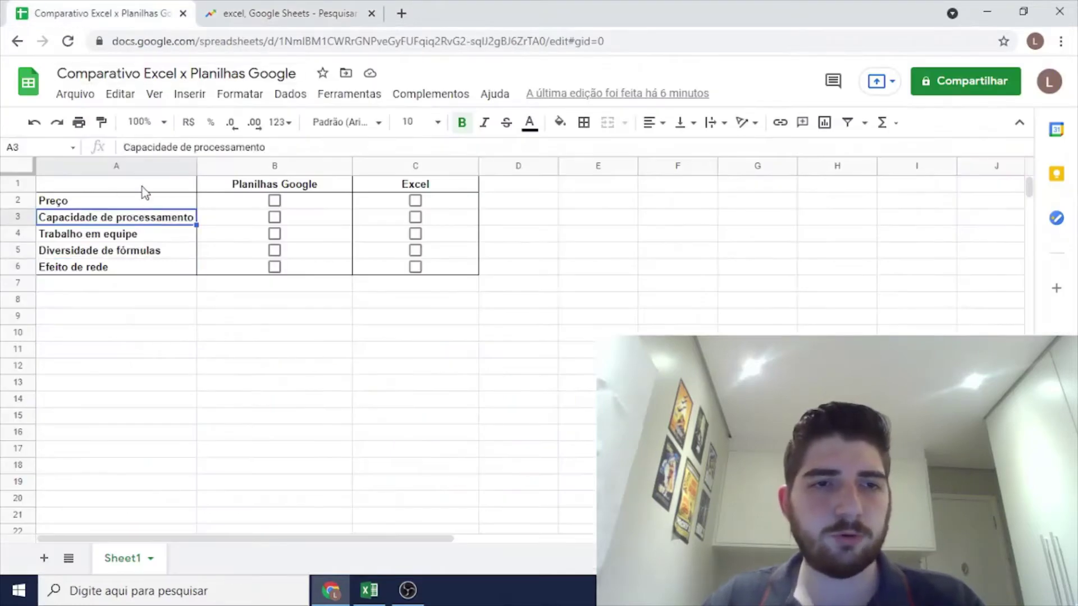
drag(141, 193, 175, 270)
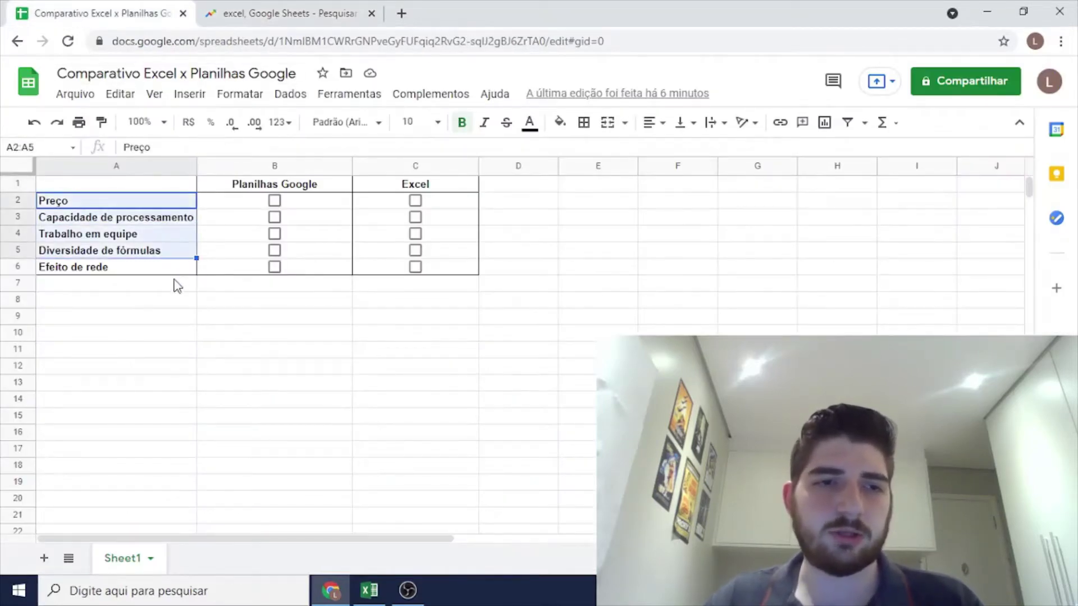
click(155, 271)
click(149, 298)
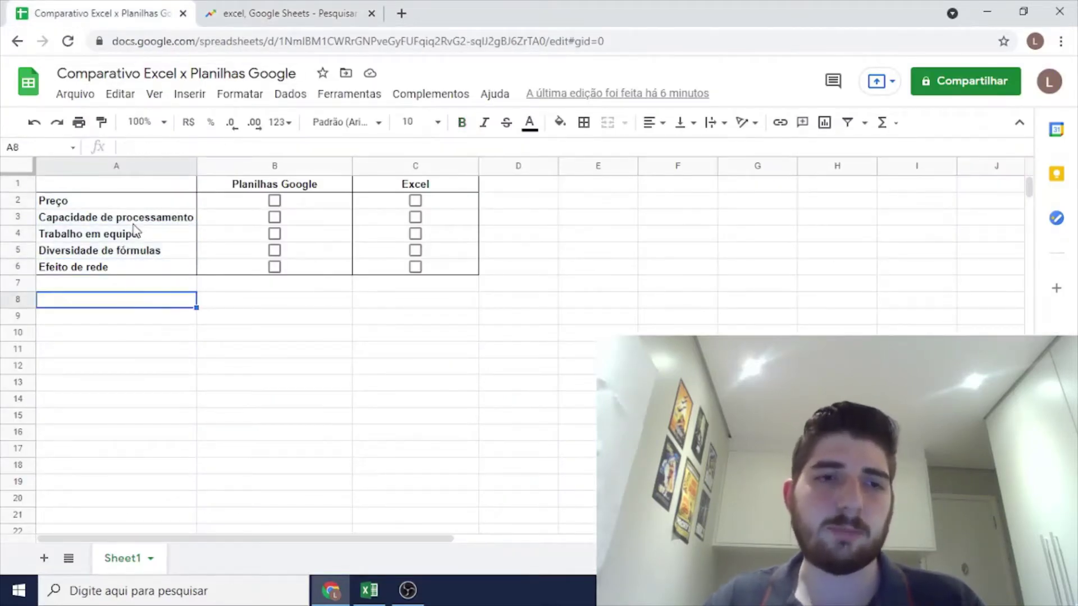
click(129, 218)
click(140, 234)
click(148, 270)
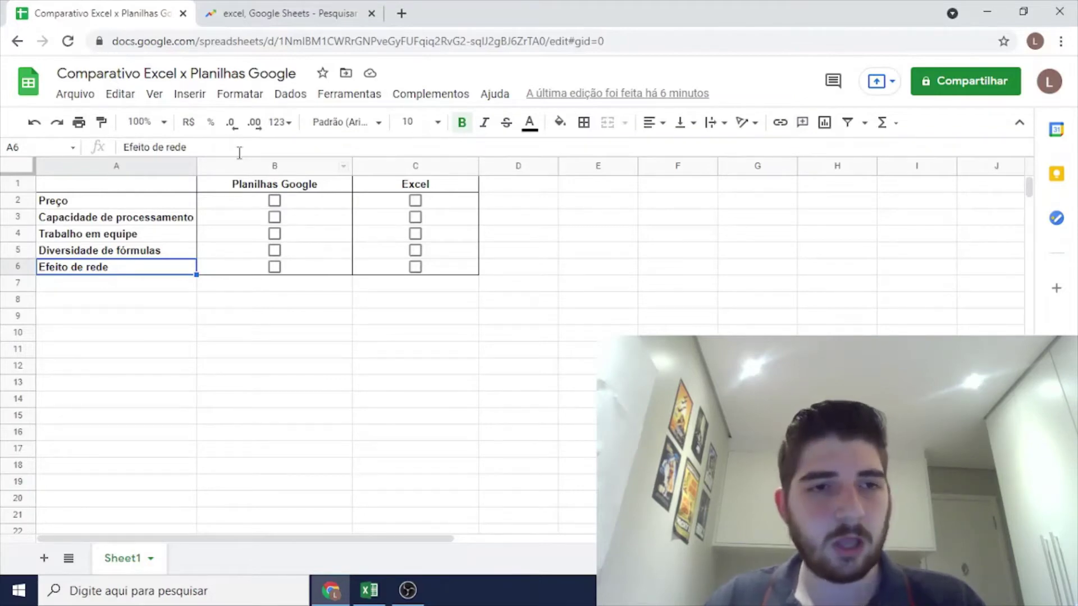
Compare the Preço row for Planilhas Google and Excel, and mark Planilhas Google as the winner on price.
click(144, 202)
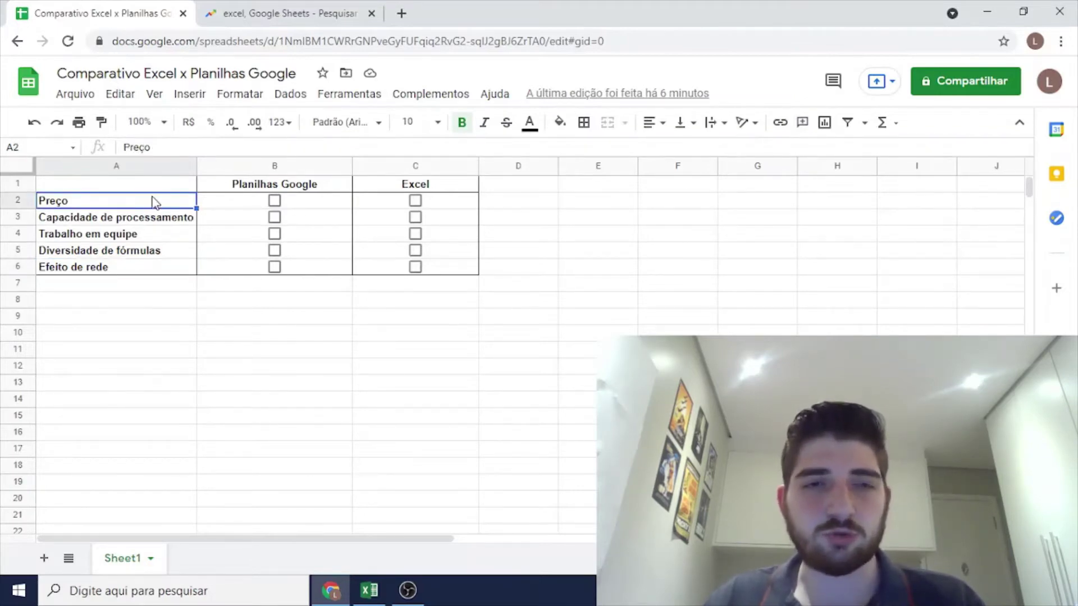
click(236, 205)
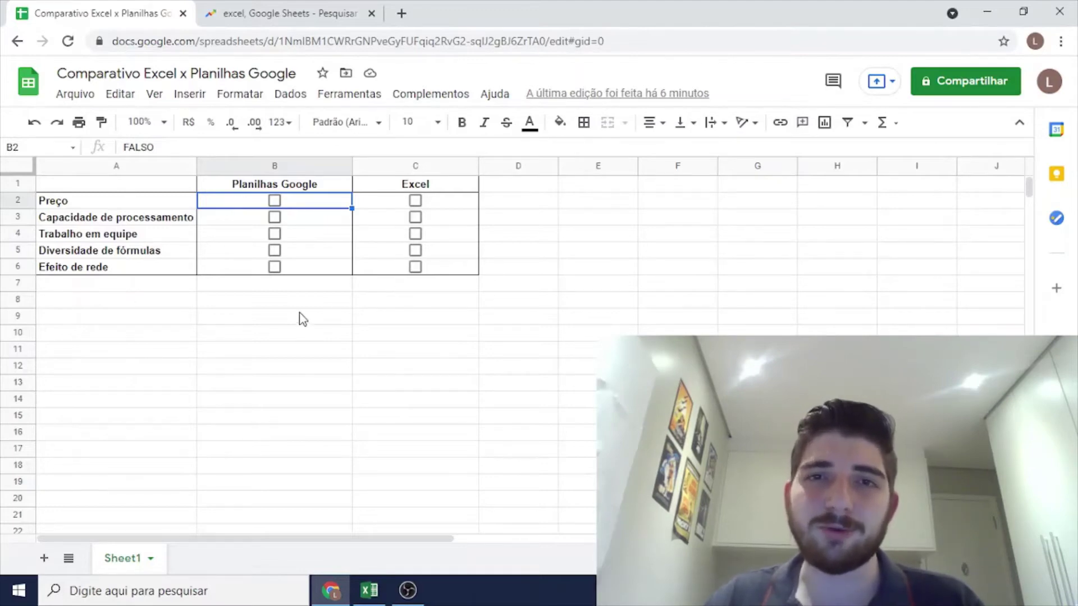
click(362, 209)
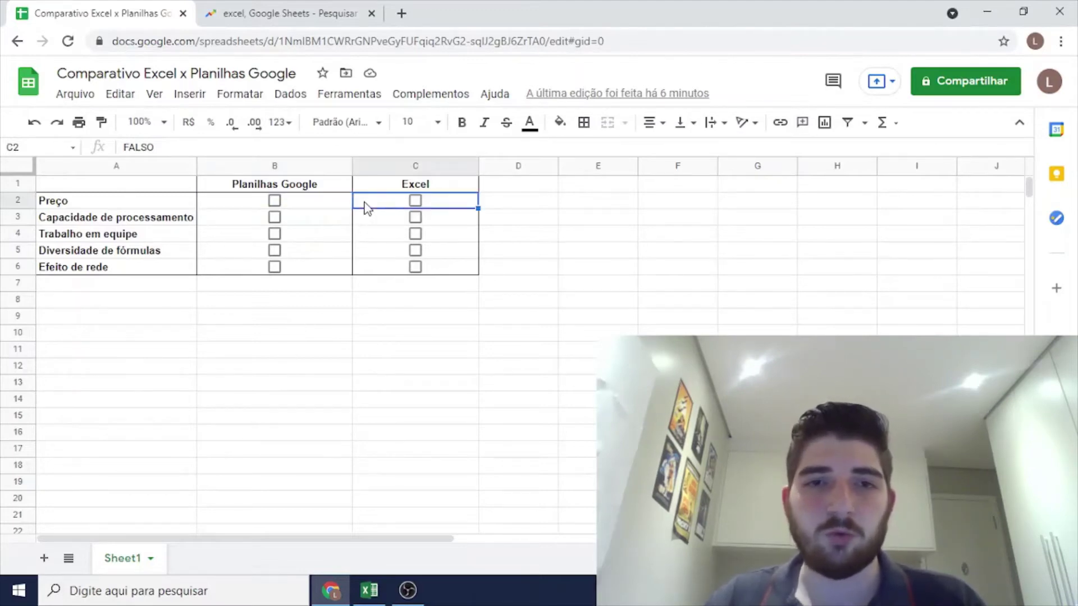
click(376, 187)
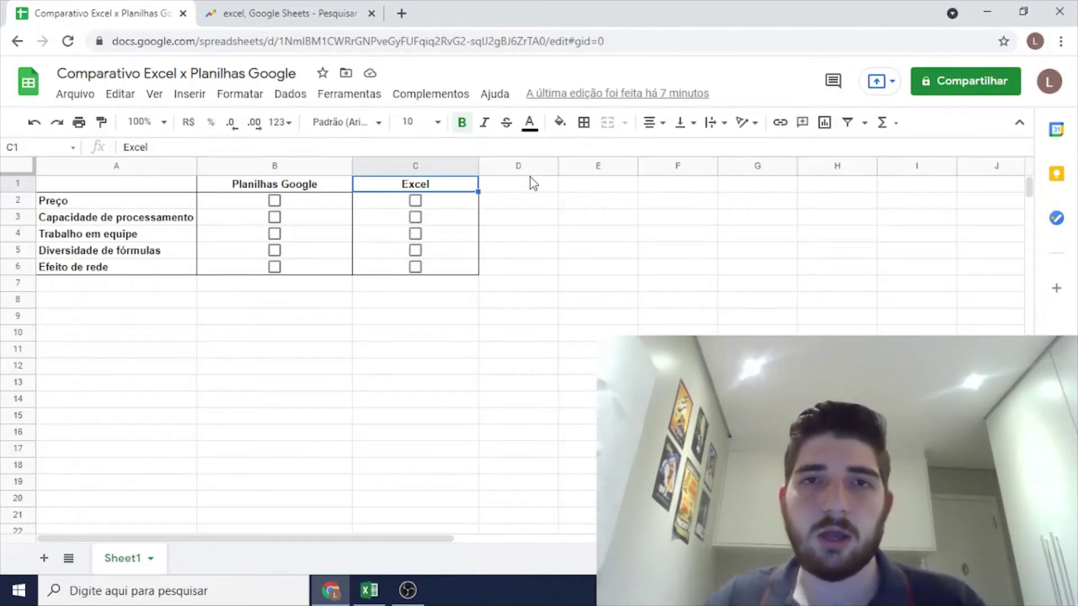
click(308, 183)
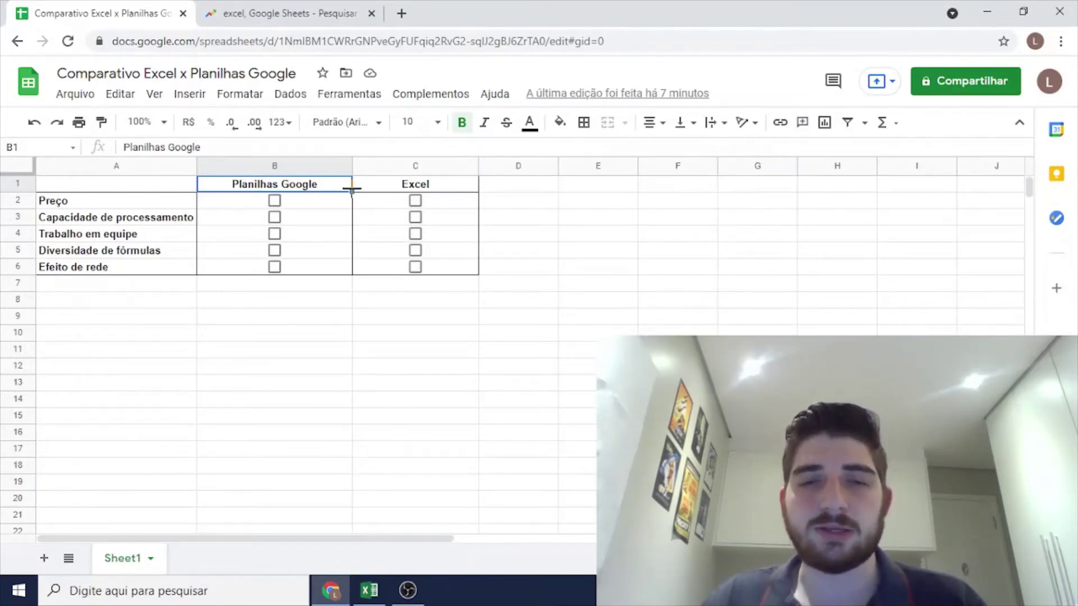
click(328, 202)
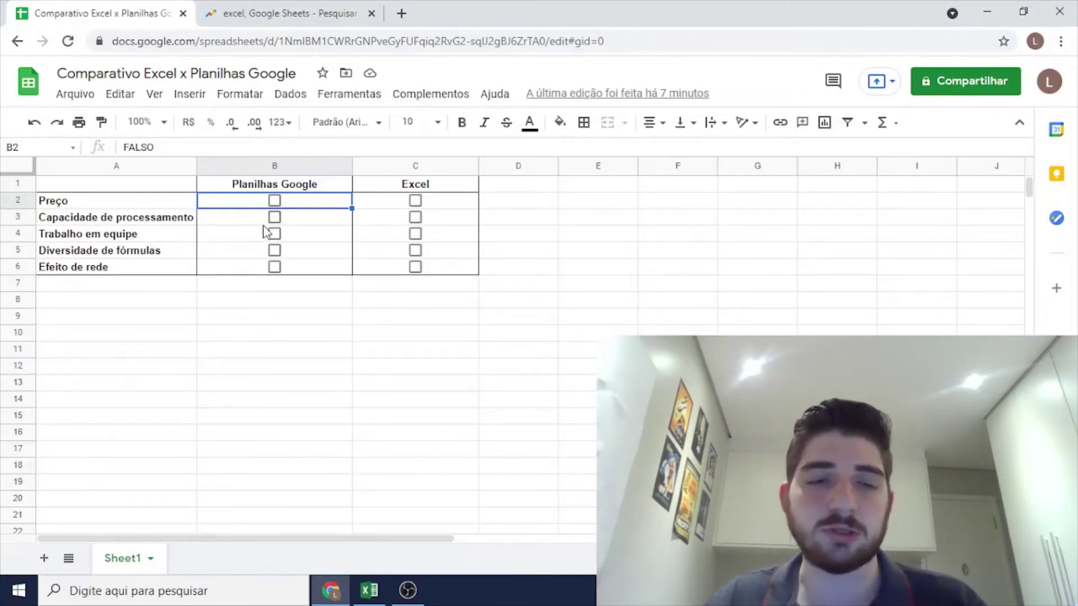
click(274, 201)
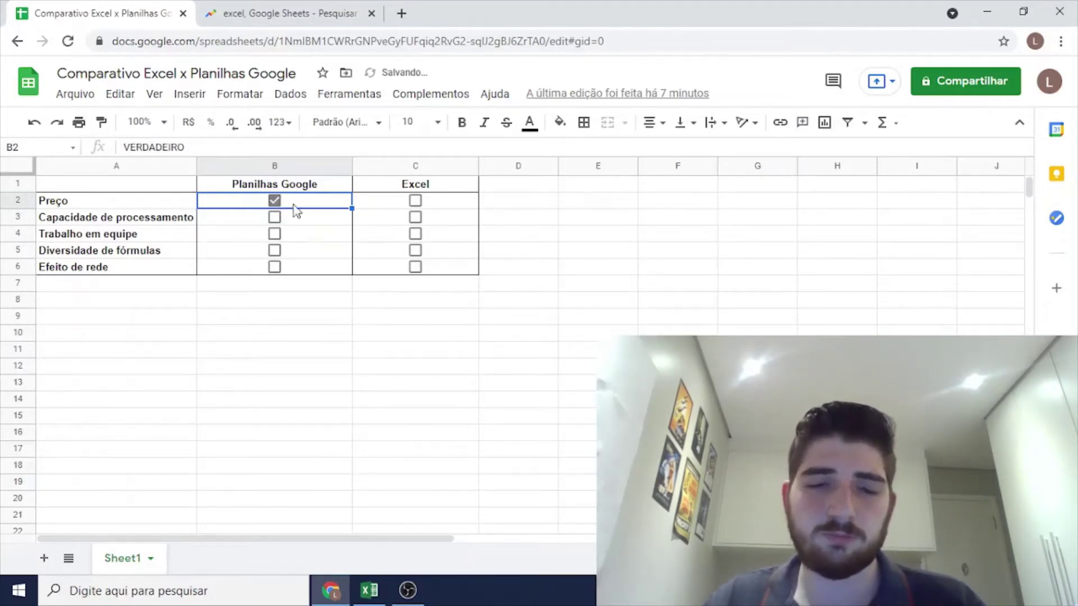
Review the Capacidade de processamento row for both programs and the blank rows below the comparison table.
click(327, 224)
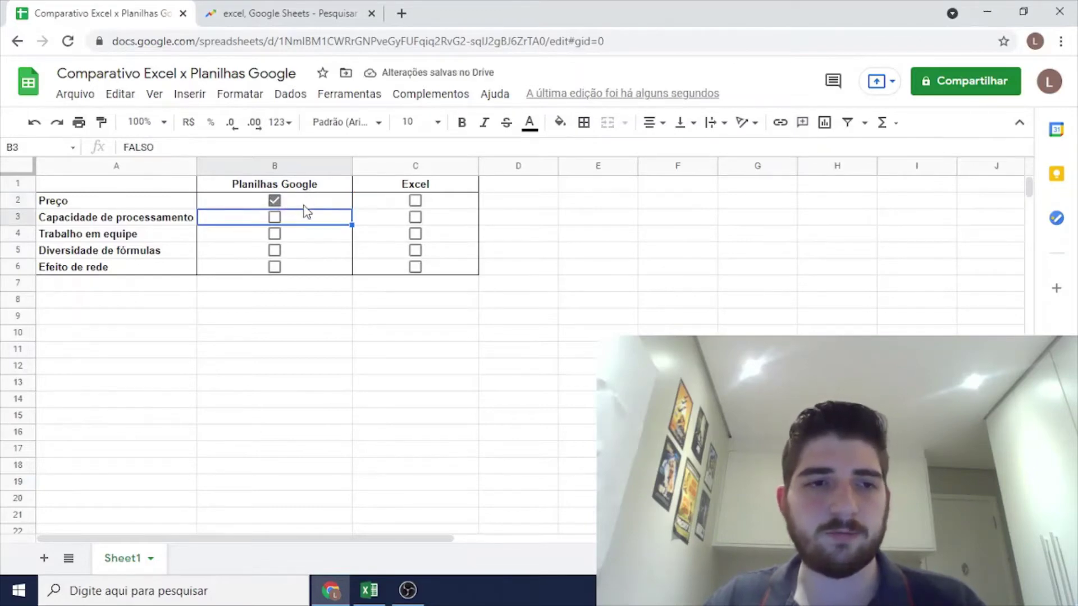
click(306, 206)
click(319, 223)
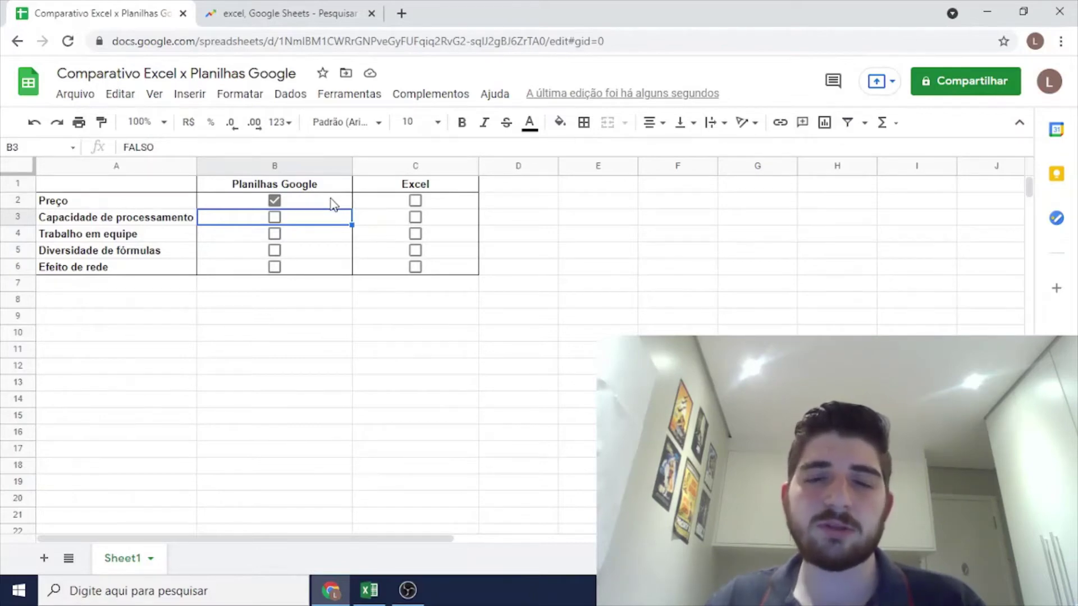
scroll(349, 211, down, 5)
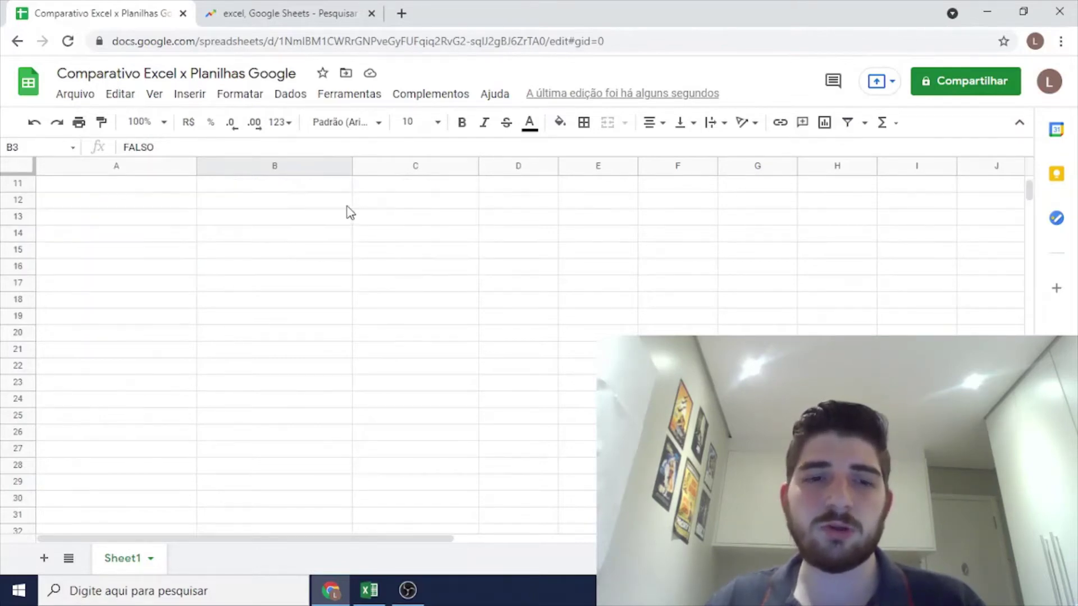
scroll(329, 318, up, 5)
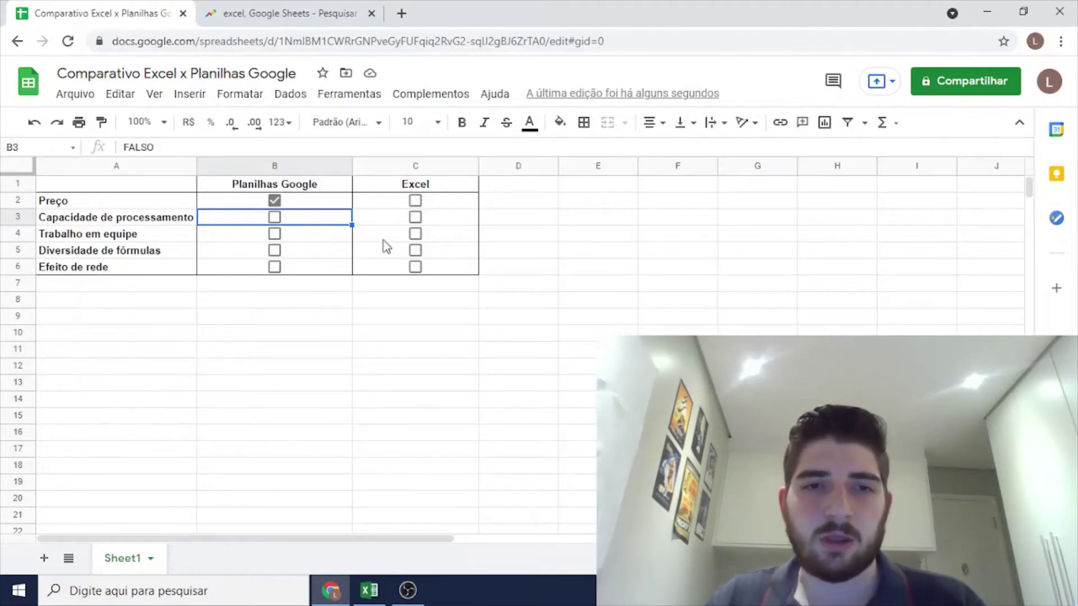
click(393, 216)
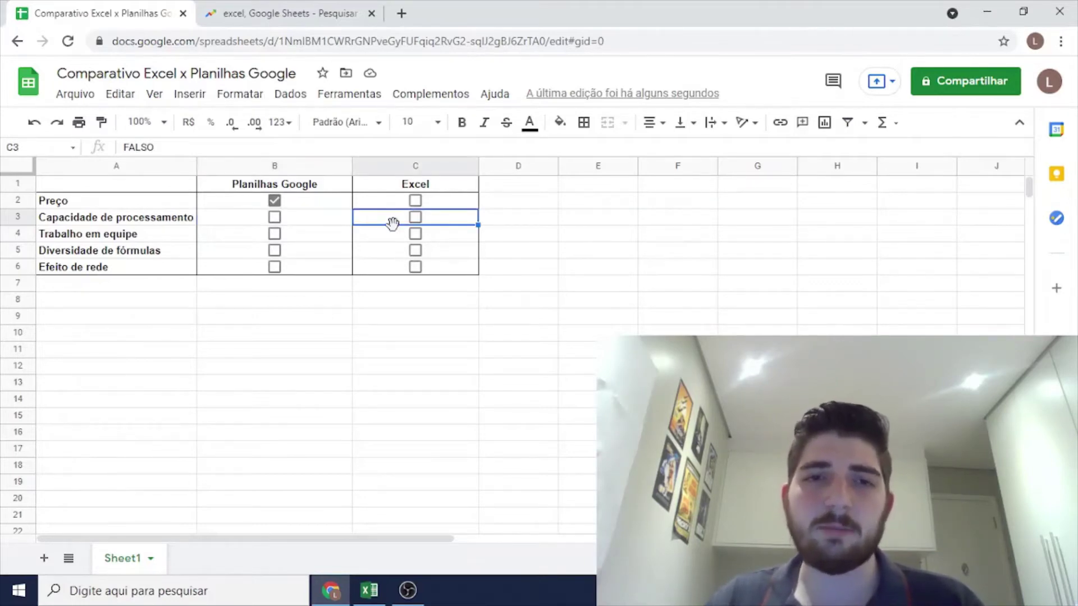
click(348, 223)
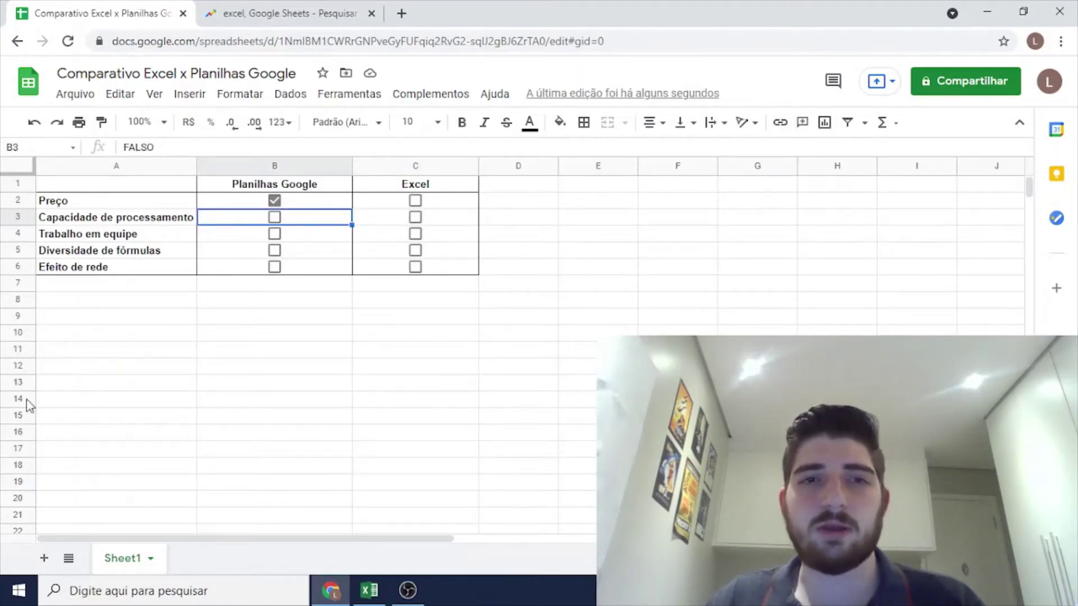
scroll(768, 204, down, 4)
scroll(462, 217, up, 4)
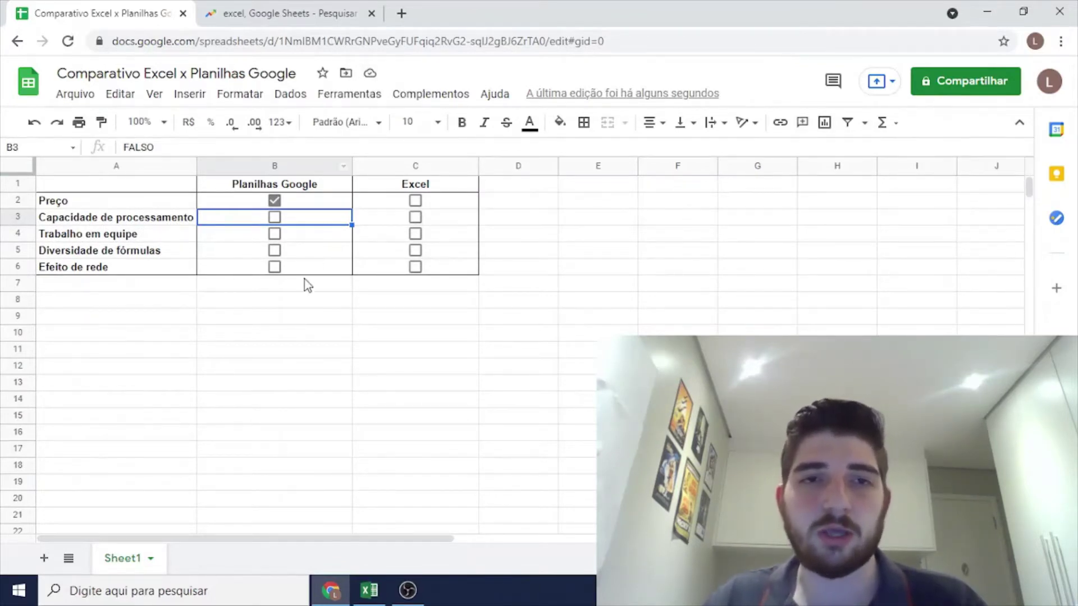
Enter the sample text Teste in cell B9, and clear that cell again.
click(291, 318)
text(Teste)
click(303, 350)
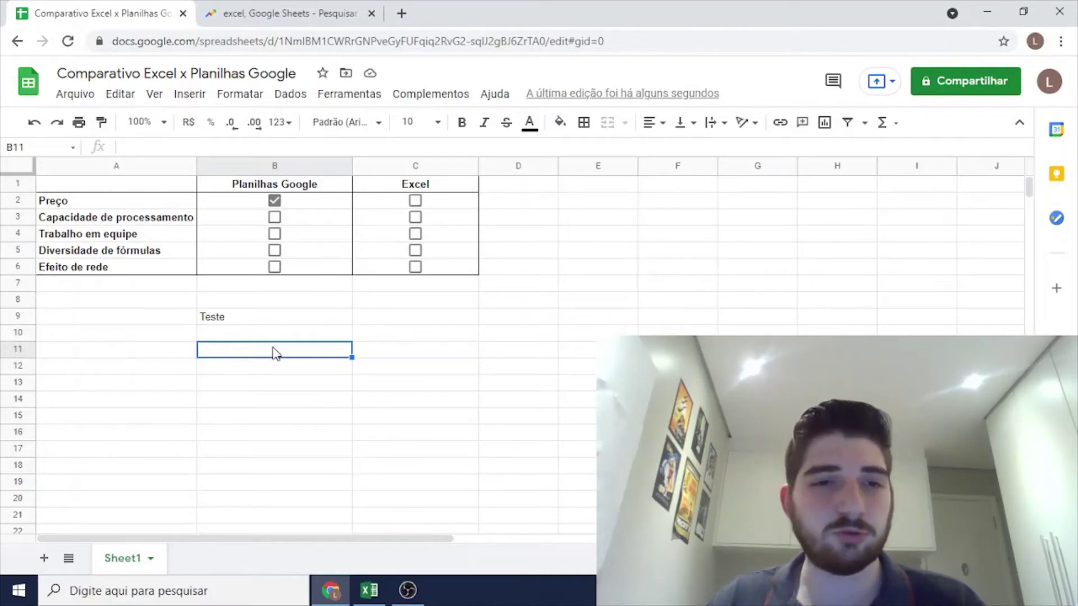
click(267, 321)
key(Delete)
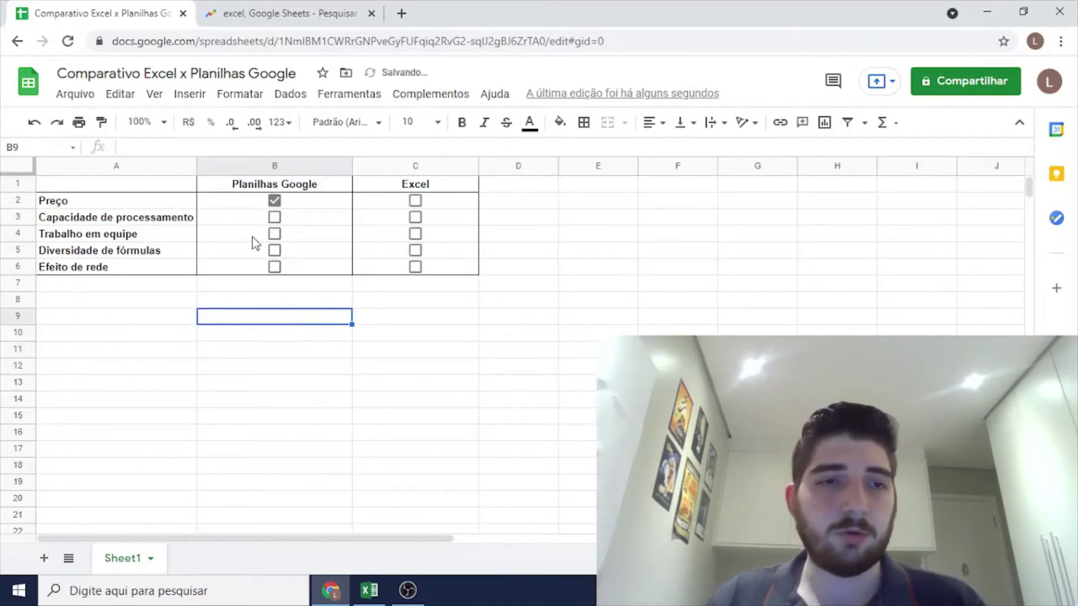
Mark Excel as the winner for Capacidade de processamento in the comparison table.
click(223, 219)
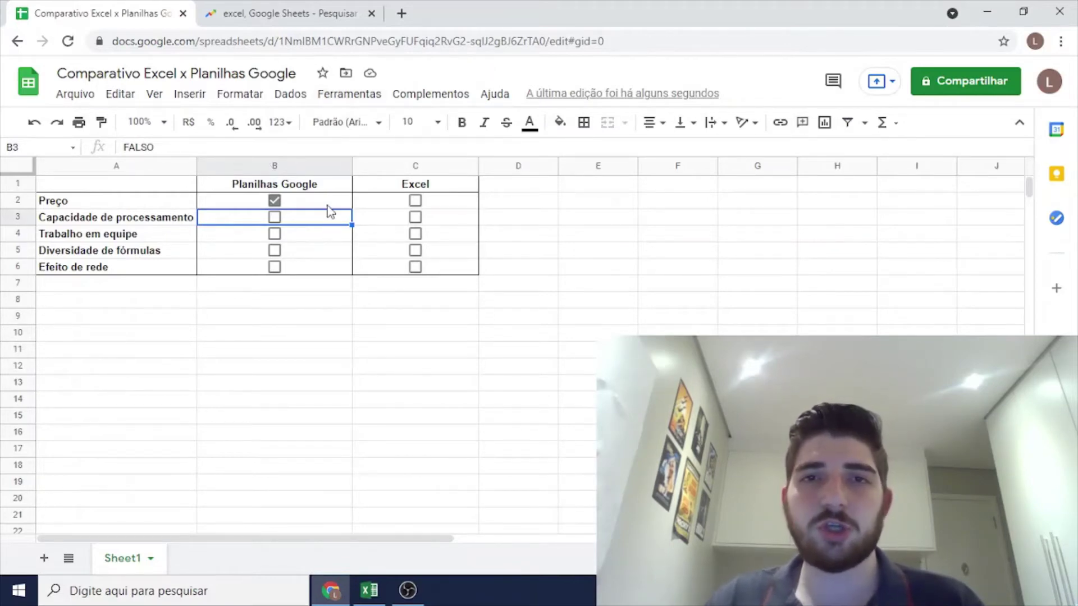
scroll(365, 269, down, 5)
scroll(348, 280, up, 5)
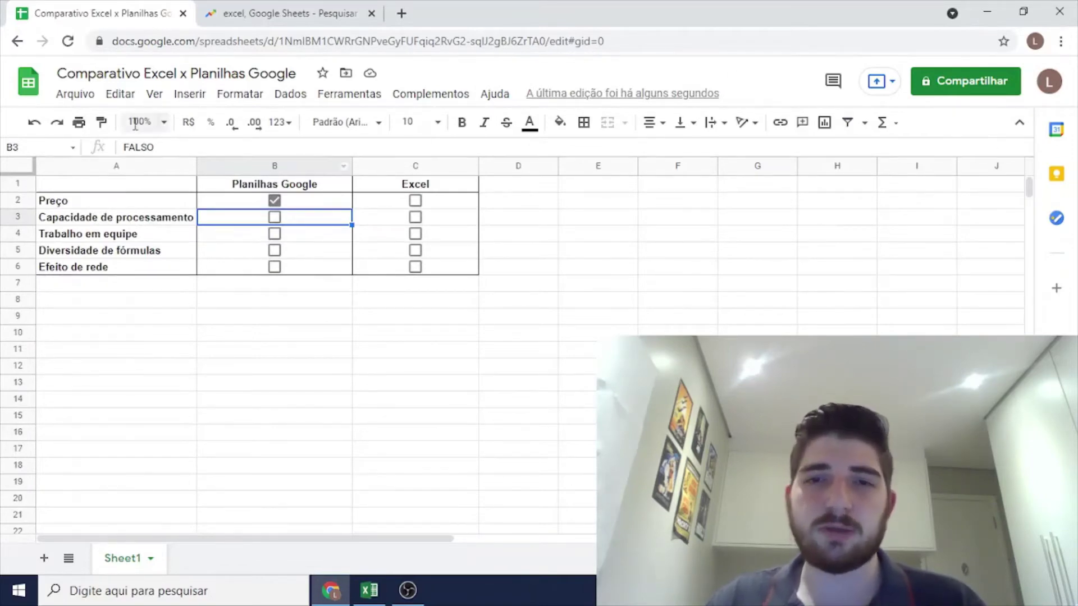
drag(409, 538, 339, 538)
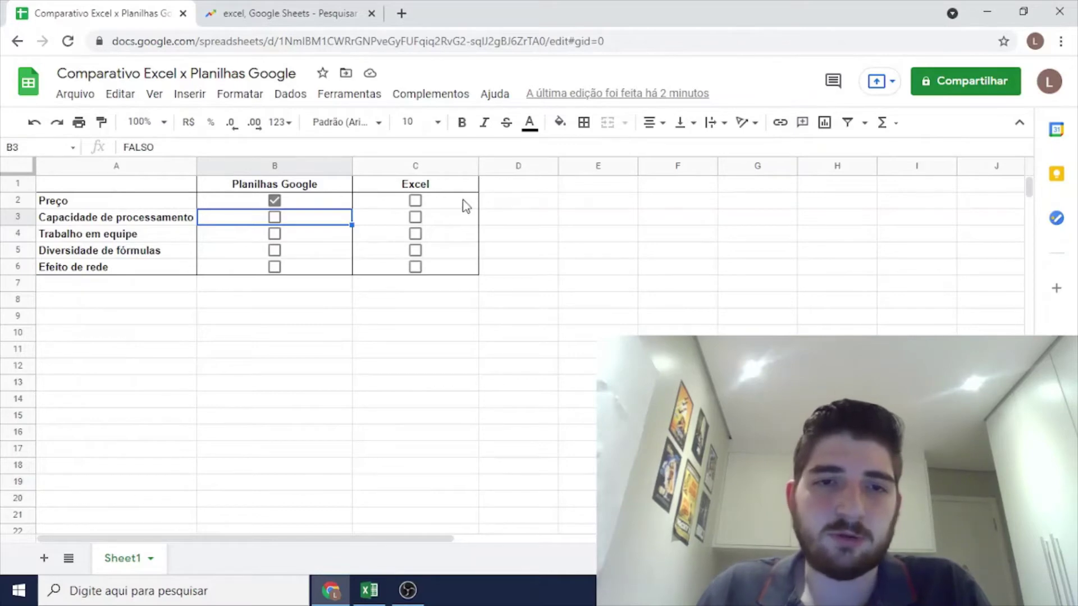
click(415, 217)
click(316, 224)
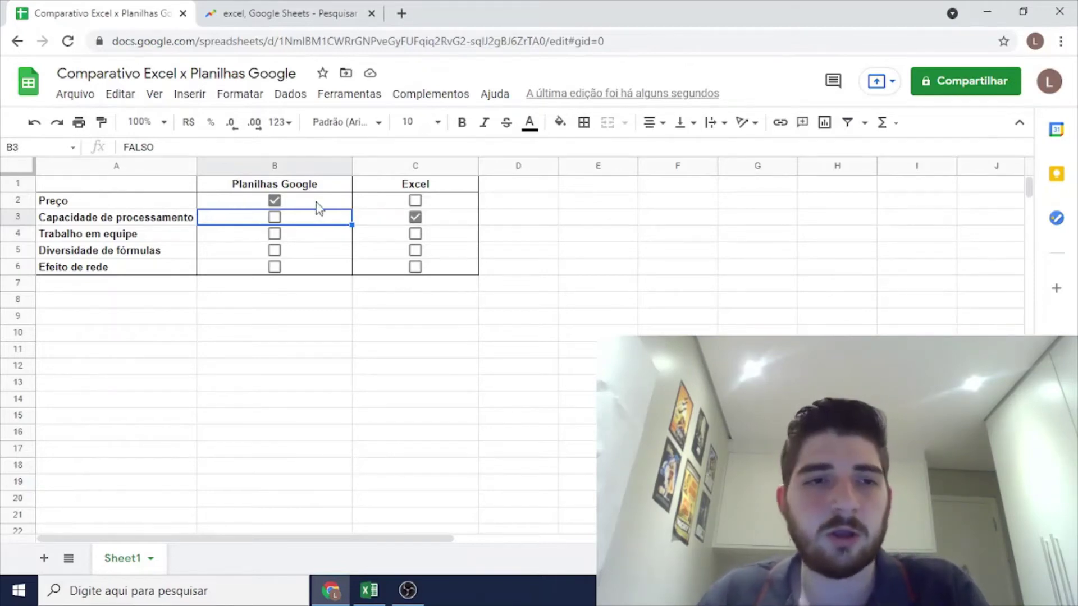
click(363, 216)
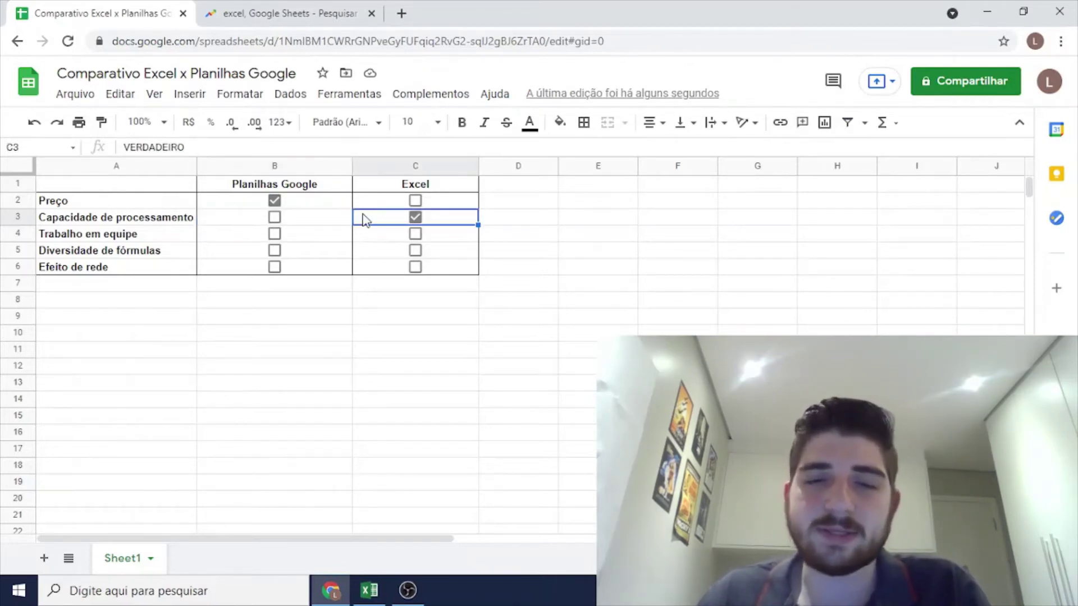
Copy the spreadsheet's link, open it in a new browser tab, and place that tab beside the original spreadsheet.
click(330, 240)
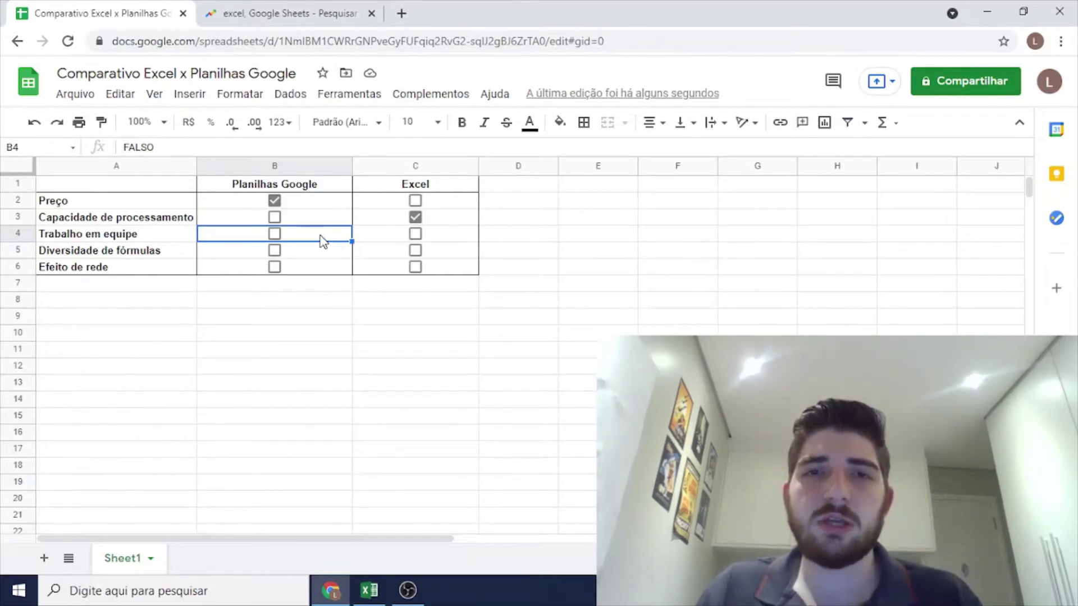
click(363, 318)
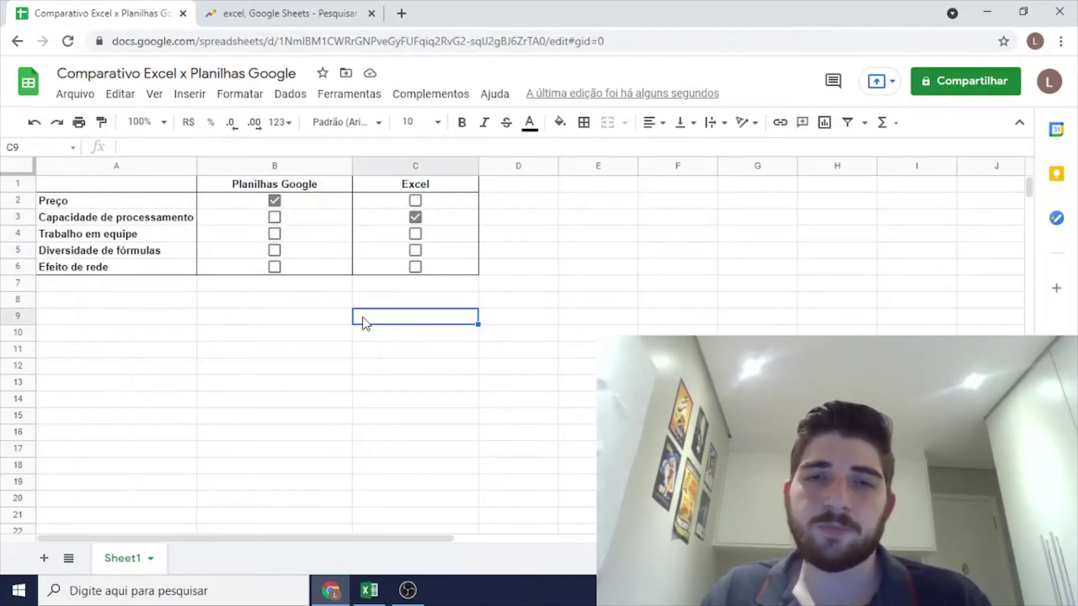
click(282, 41)
key(ctrl+c)
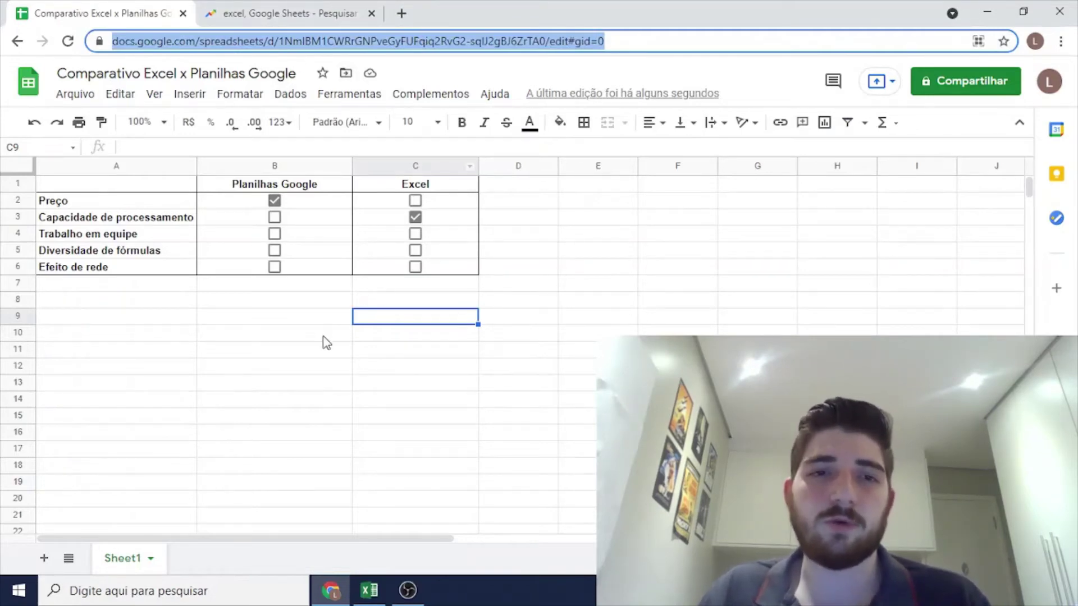
click(313, 319)
key(ctrl+t)
key(ctrl+v)
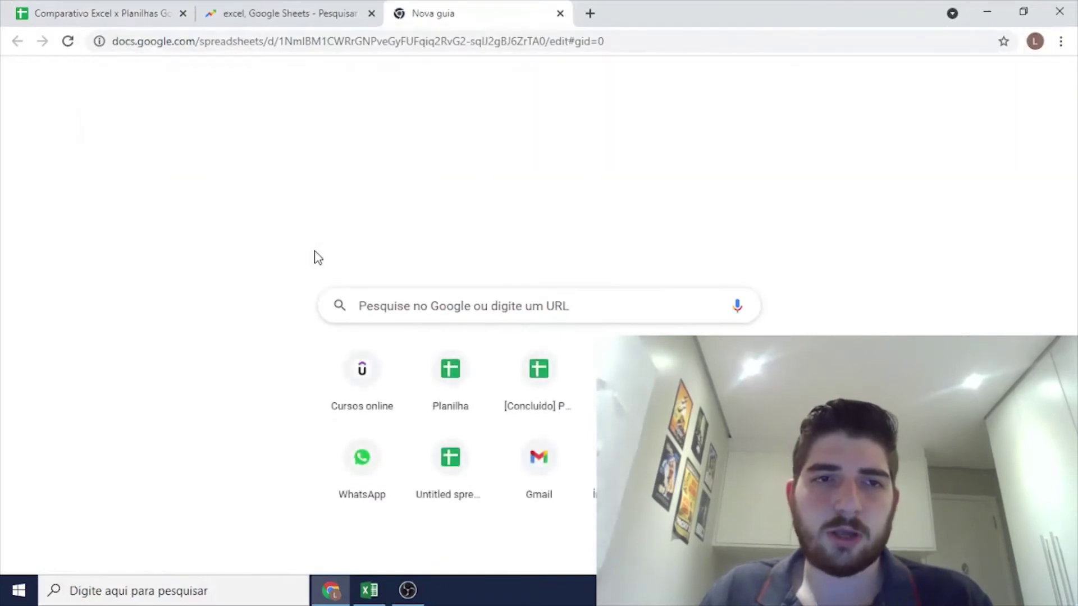
key(Return)
drag(387, 5, 247, 11)
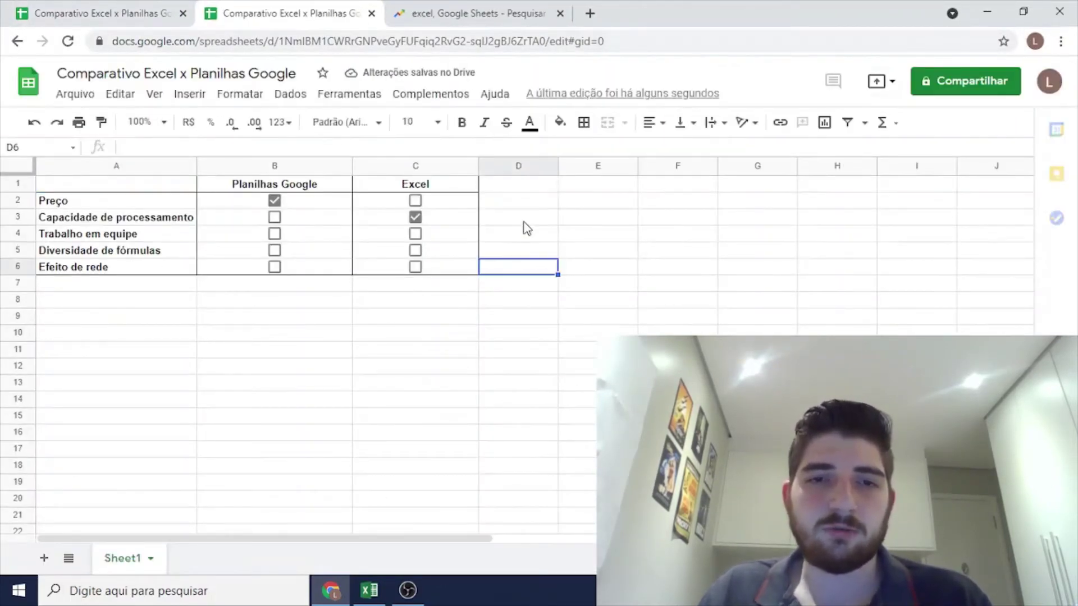
Select cell D3 in the second spreadsheet tab and check the collaborator's cell marker in the original tab.
click(519, 219)
click(168, 20)
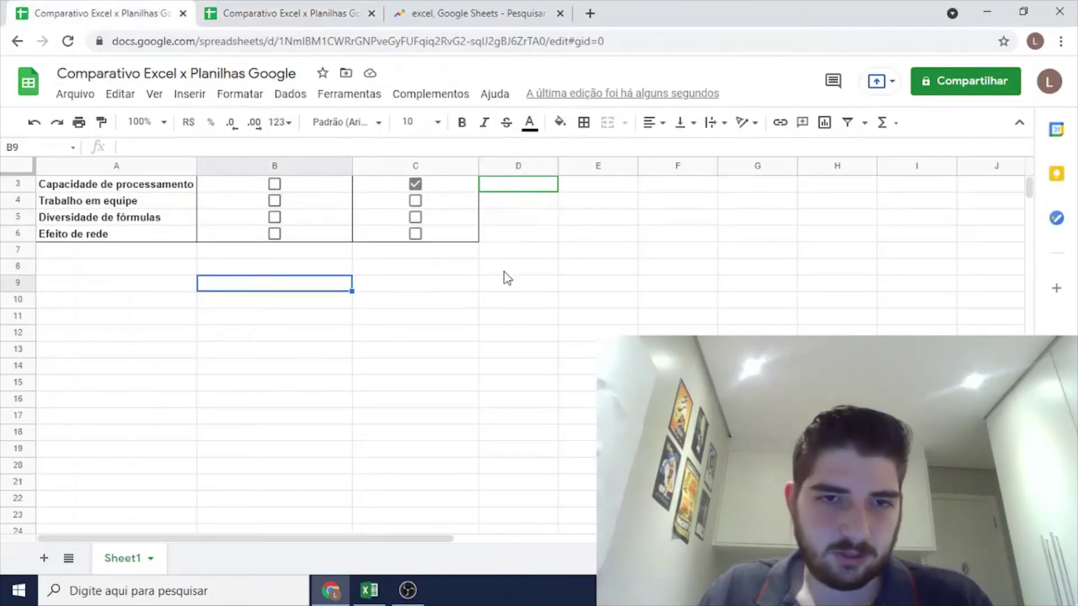
mouse_move(517, 225)
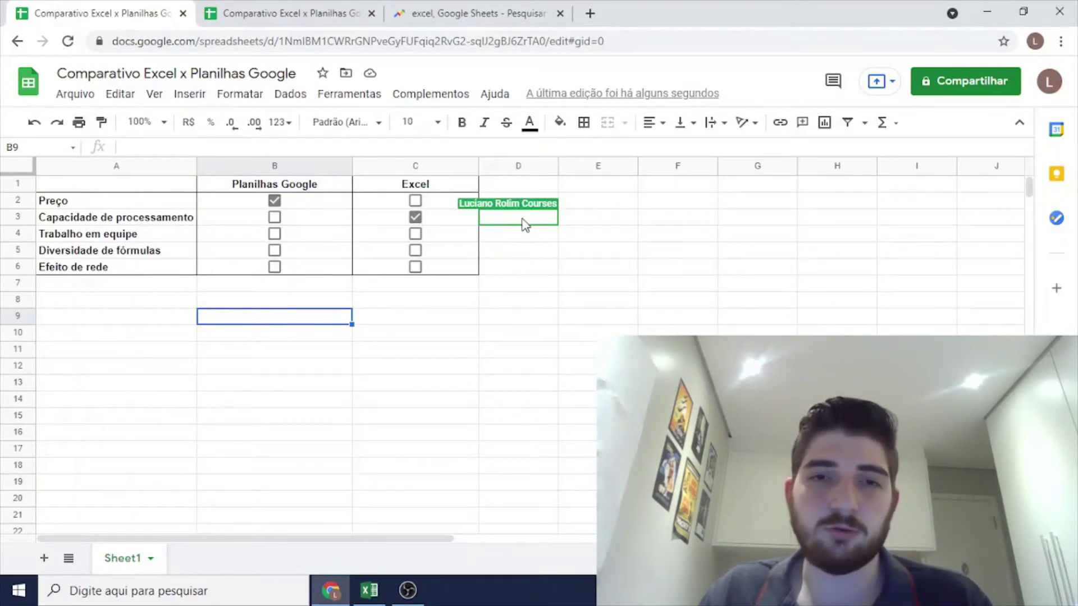
Open the spreadsheet's link in a third browser tab, place it beside the other two spreadsheet tabs, and select cell E9 there.
click(283, 13)
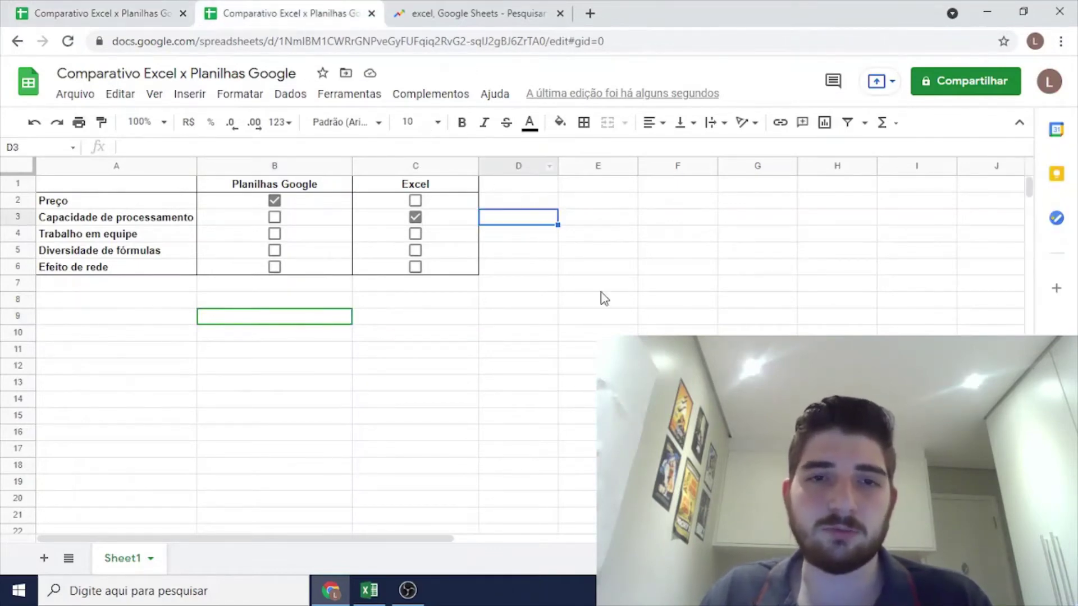
click(101, 13)
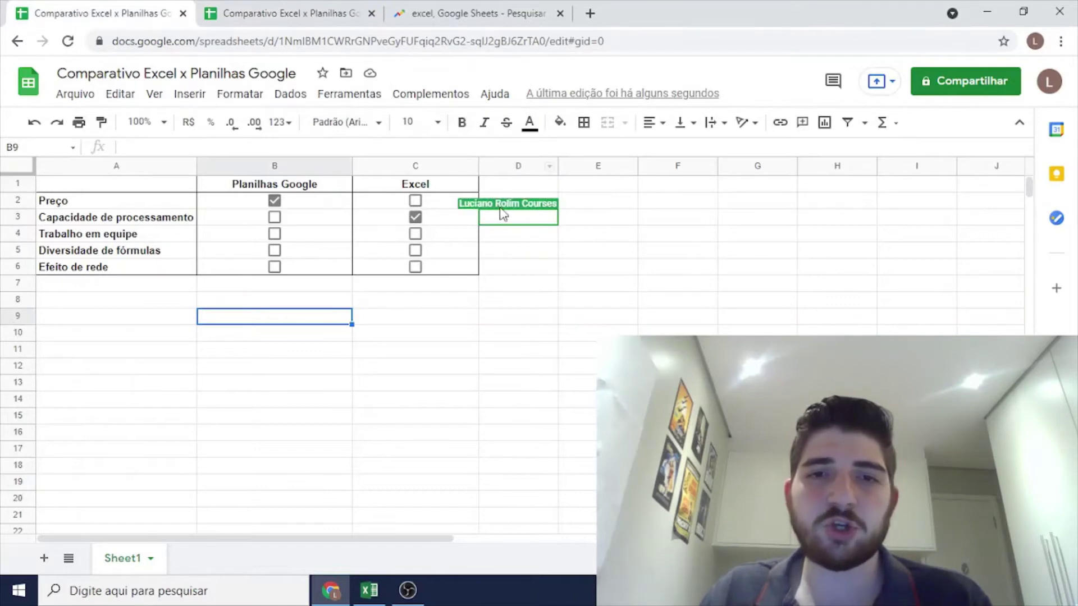
click(415, 41)
key(ctrl+c)
key(ctrl+t)
key(ctrl+v)
key(Return)
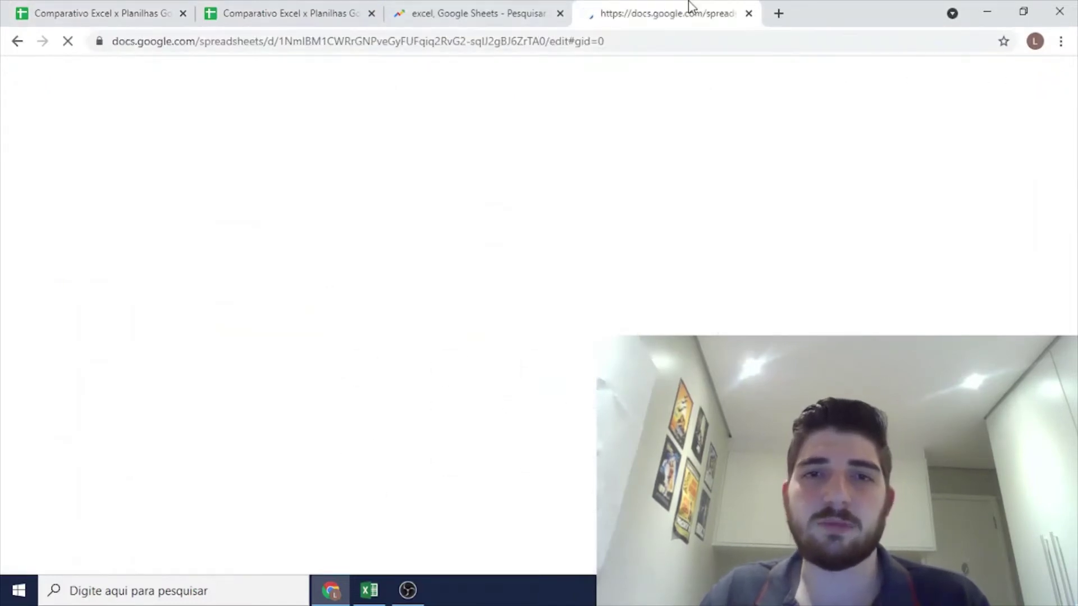
drag(692, 9, 530, 37)
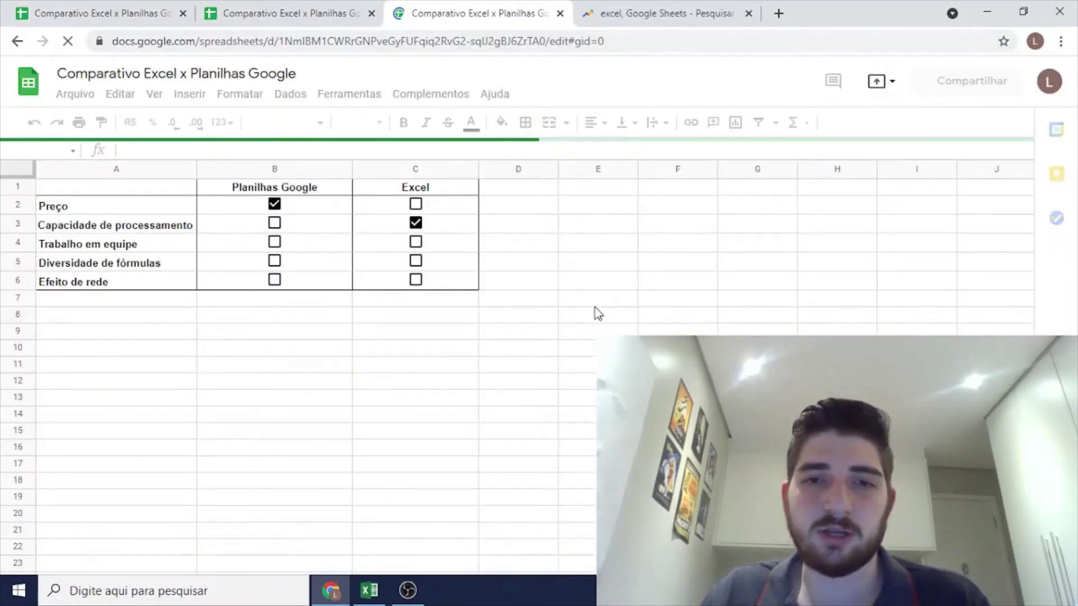
click(608, 319)
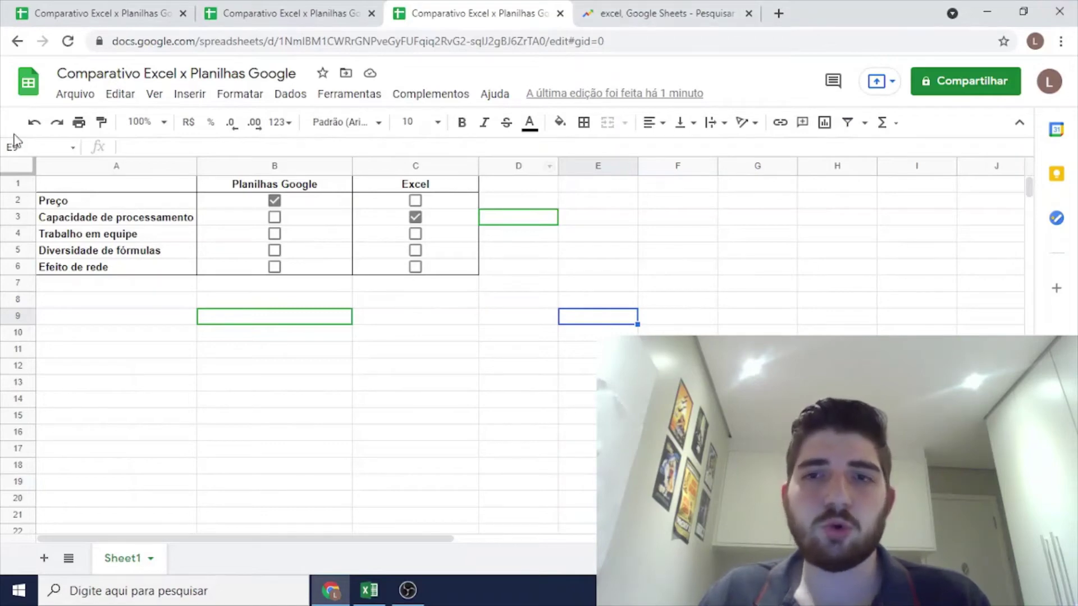
Open the spreadsheet's version history to view the list of saved versions.
click(75, 94)
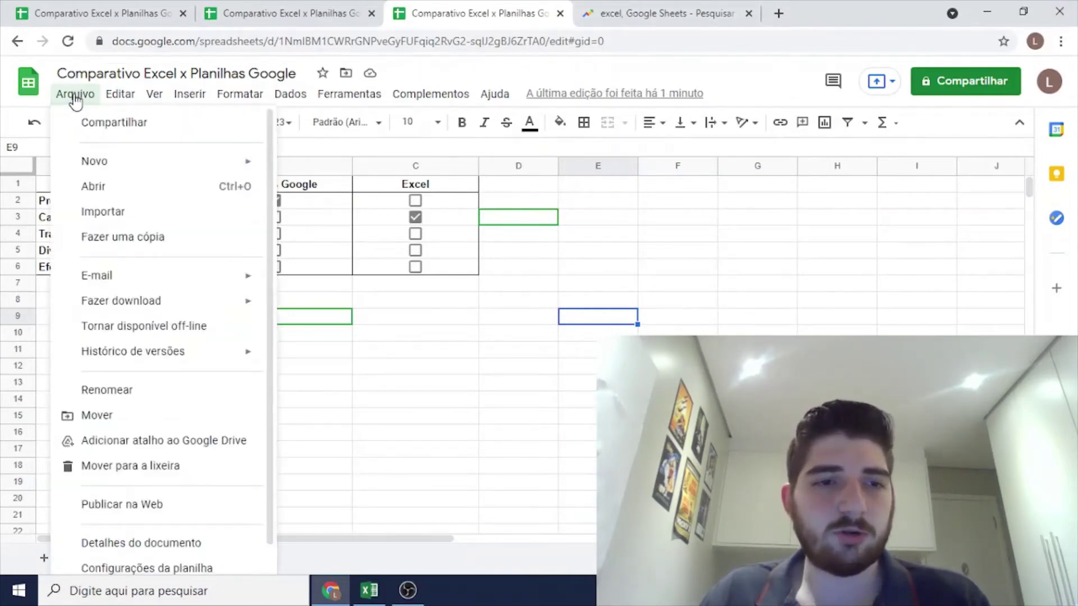
mouse_move(241, 362)
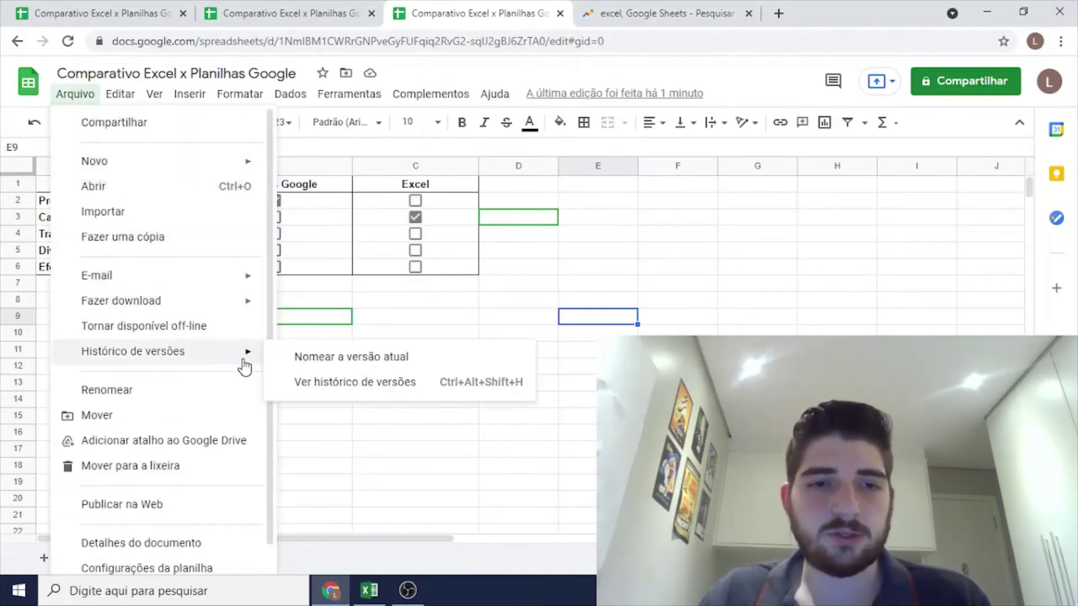
click(313, 380)
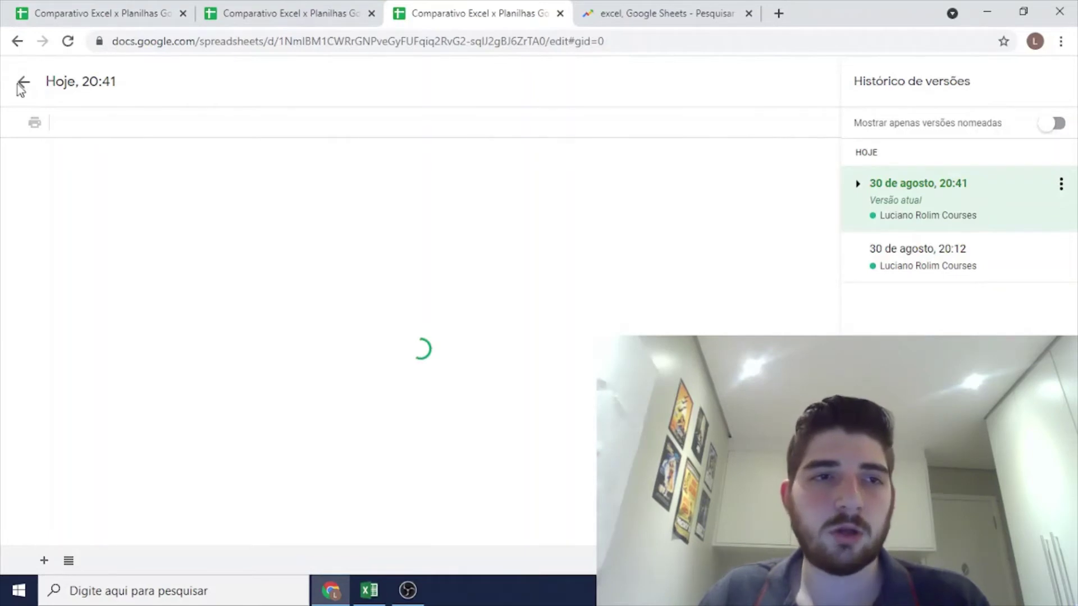
In the second spreadsheet tab, start a comment on cell B8 that mentions a person, and discard it.
click(247, 14)
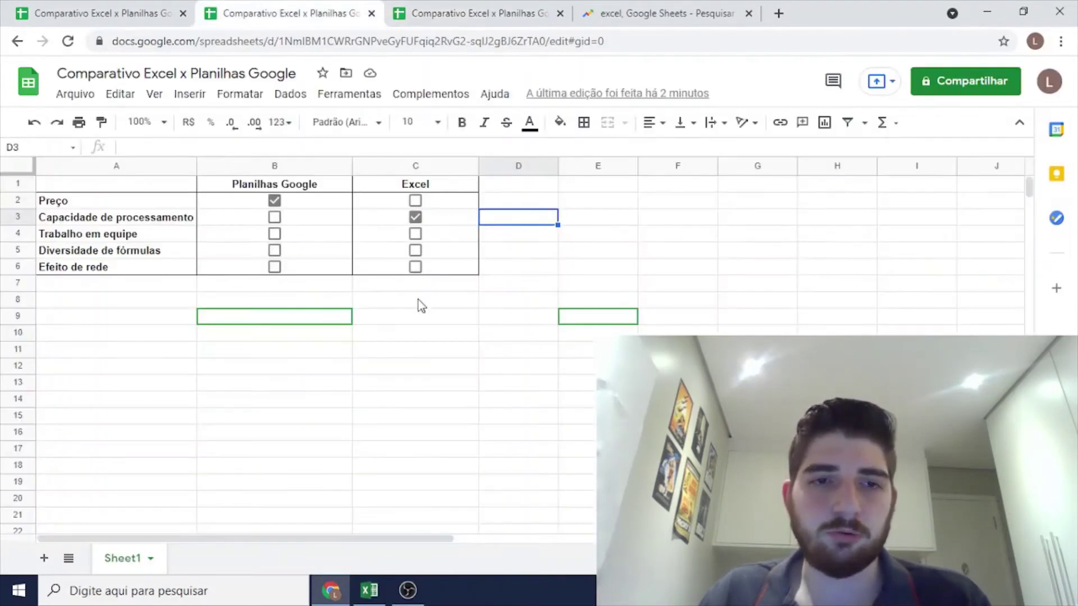
click(461, 322)
right_click(317, 299)
scroll(393, 393, down, 3)
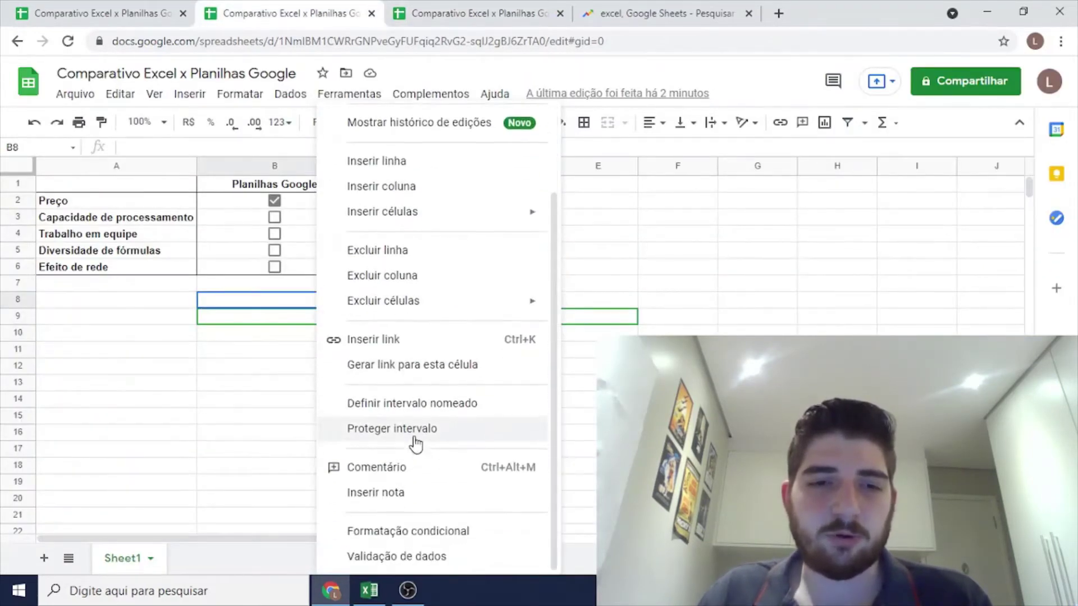
click(415, 468)
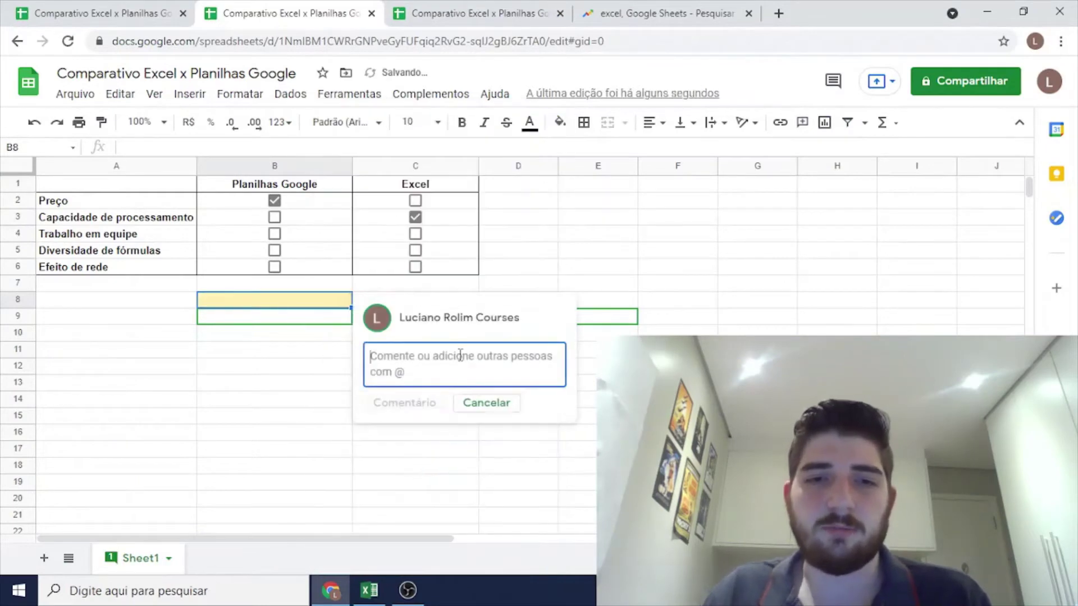
text(@luciano)
key(ctrl+a)
key(BackSpace)
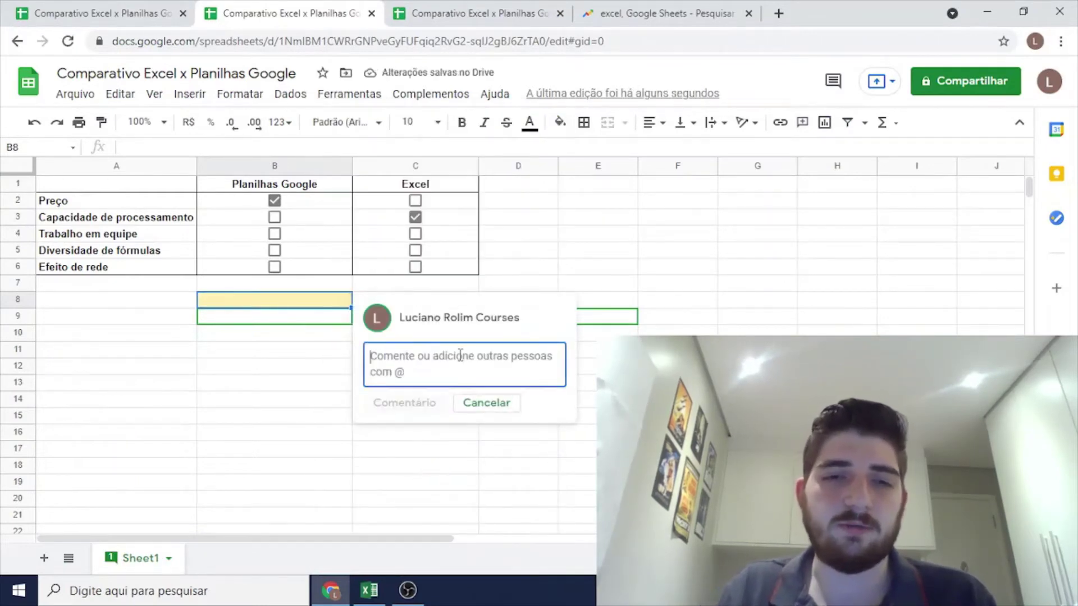
click(486, 403)
click(556, 317)
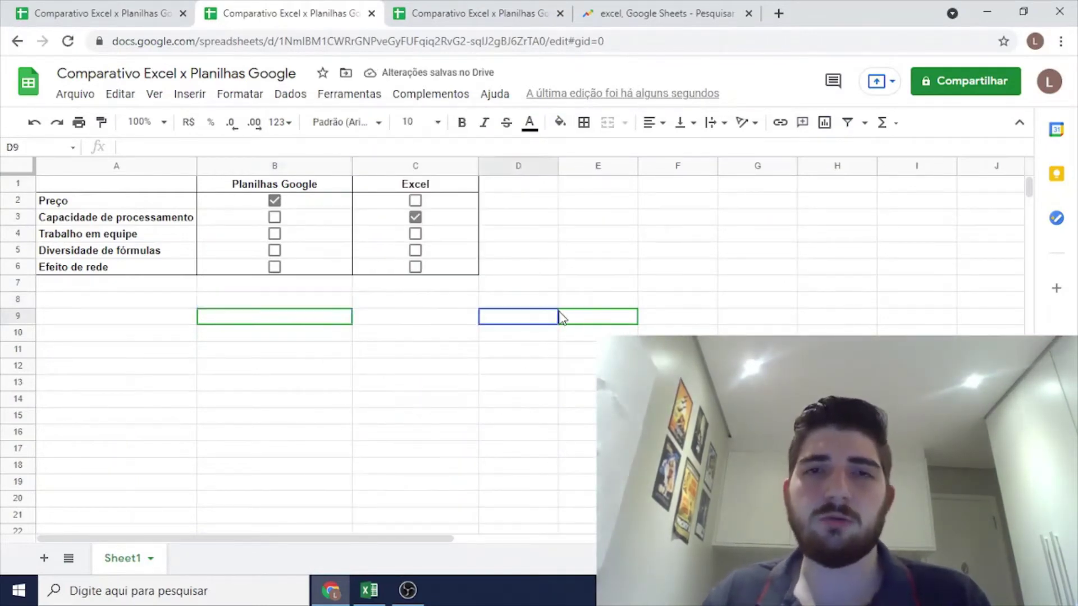
click(553, 368)
click(410, 319)
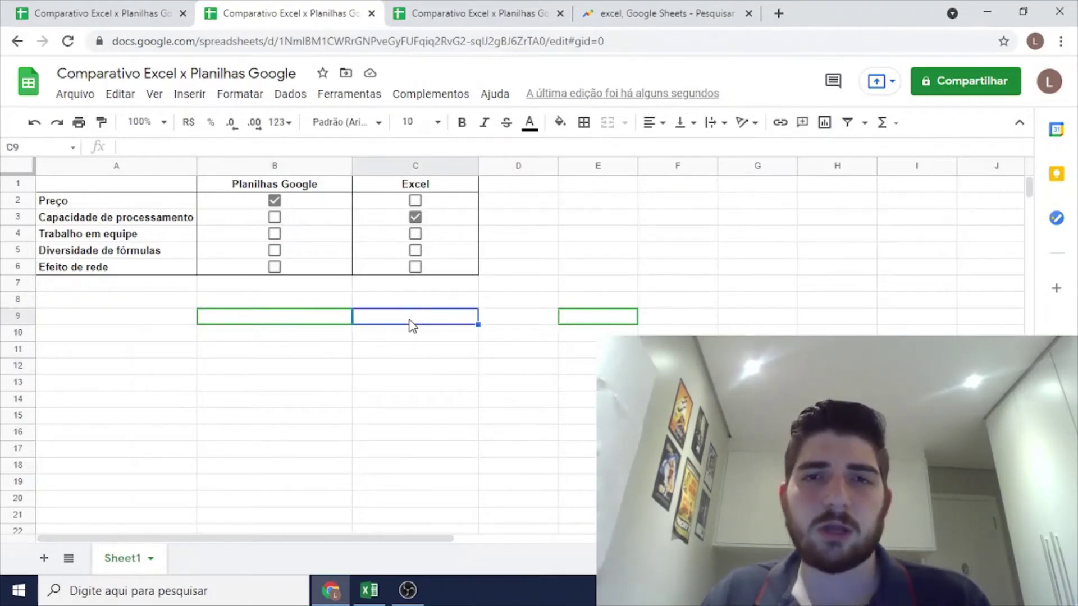
Mark Planilhas Google as the winner for Trabalho em equipe in the comparison table.
click(355, 233)
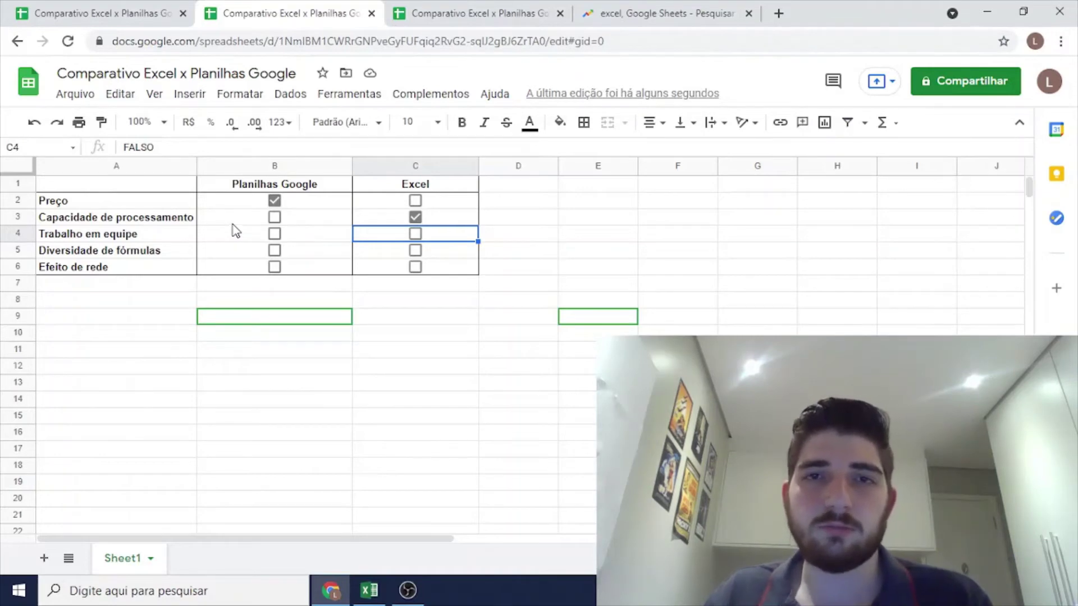
click(274, 234)
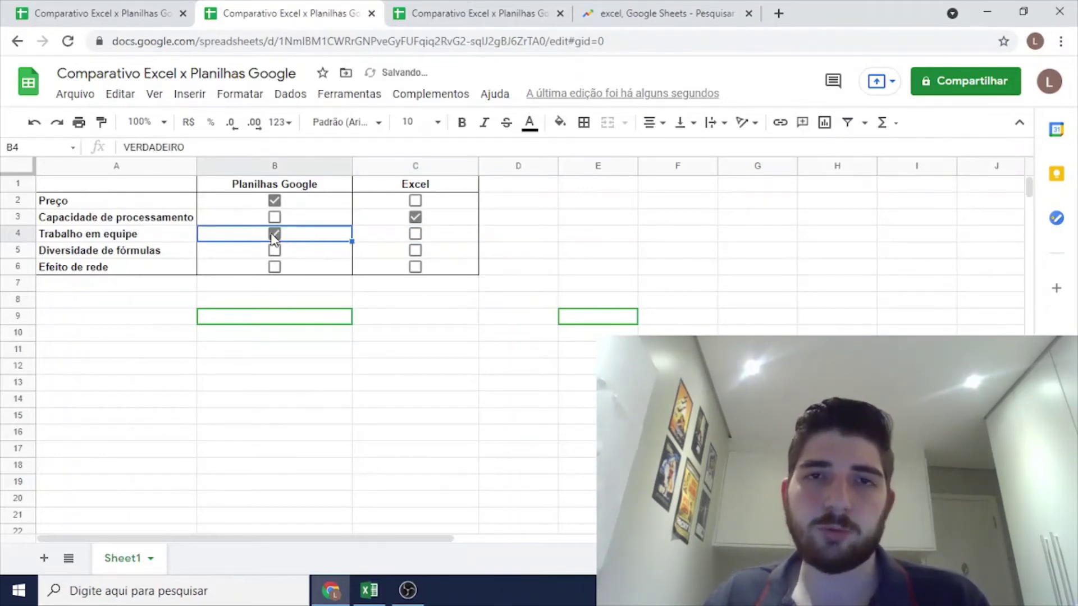
click(243, 258)
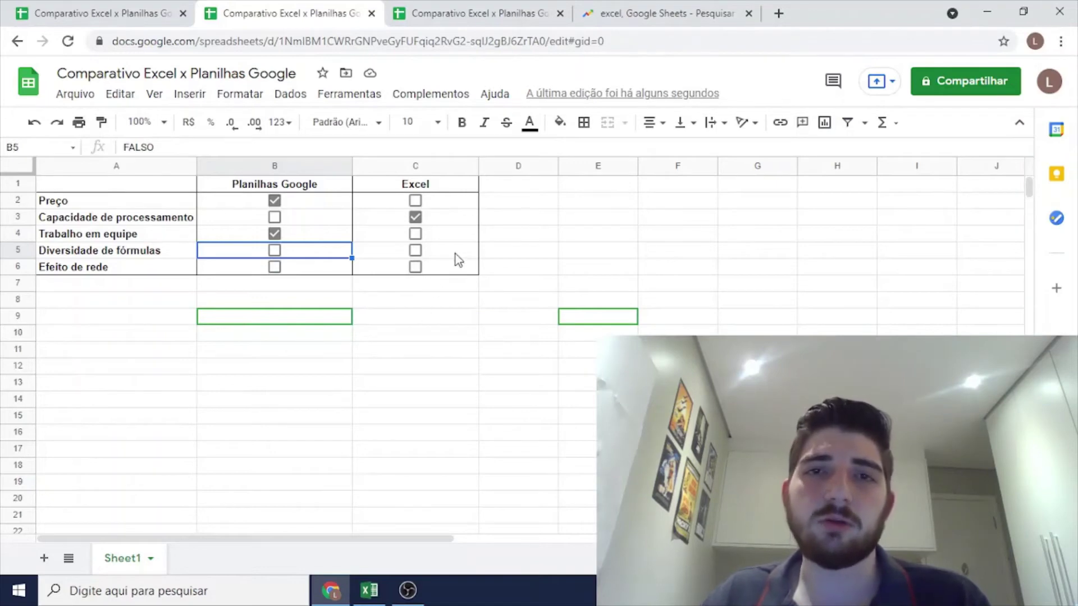
Start a GOOGLEFINANCE formula in cell B8 and review the function's help on its arguments.
click(512, 238)
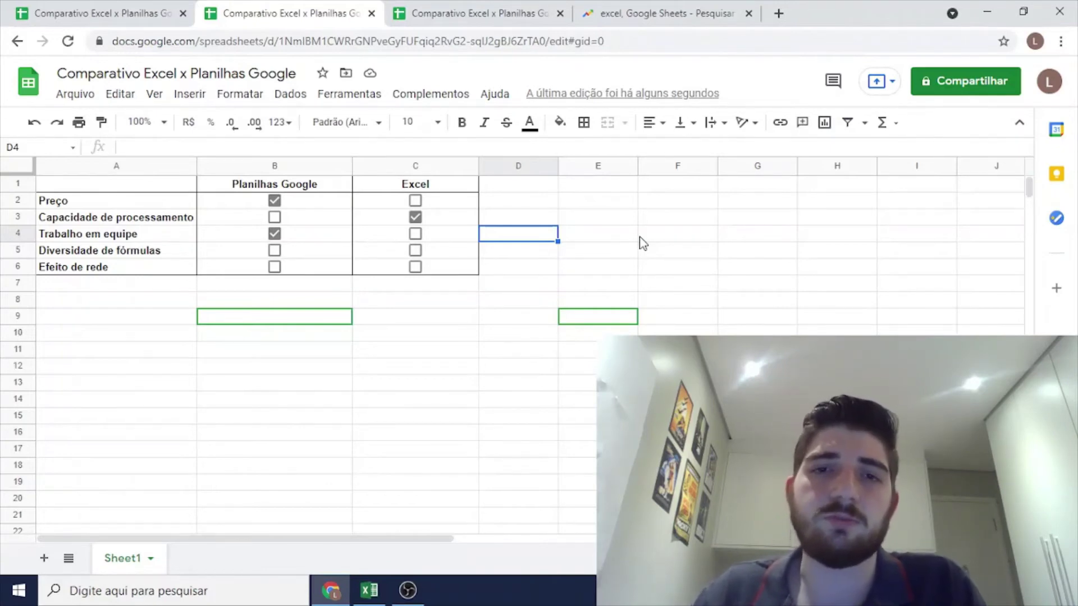
key(Left)
key(Down)
key(Left)
key(Down)
key(Down)
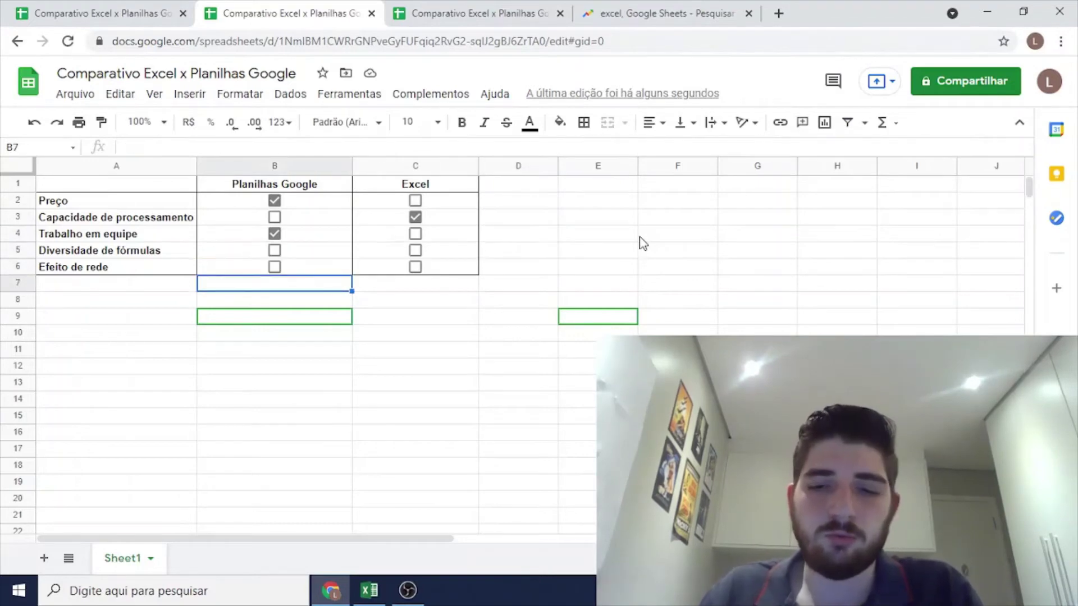
key(Down)
text(=)
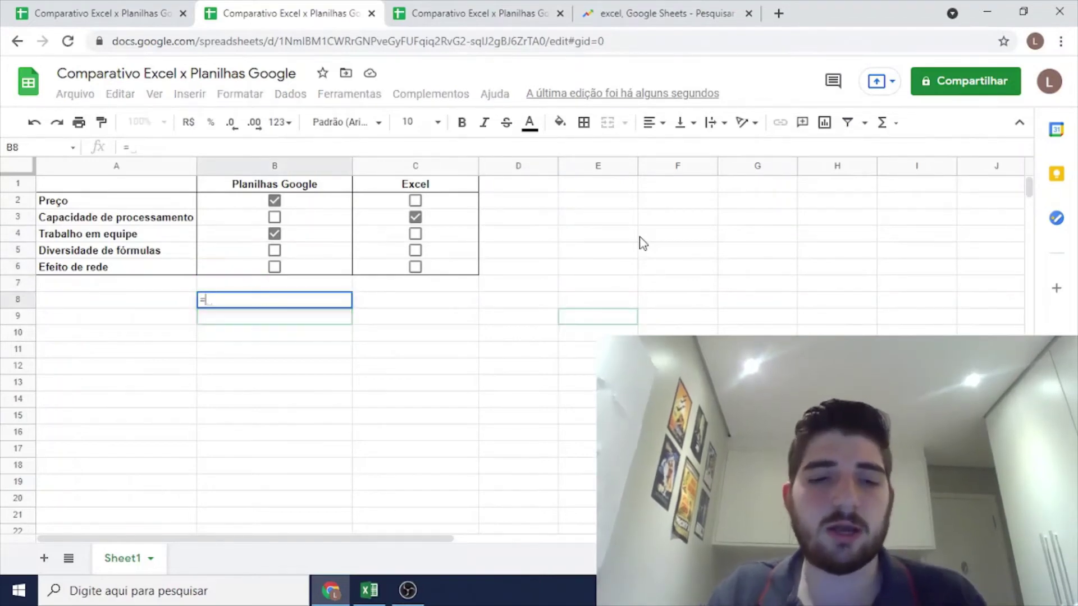
text(googlefinance()
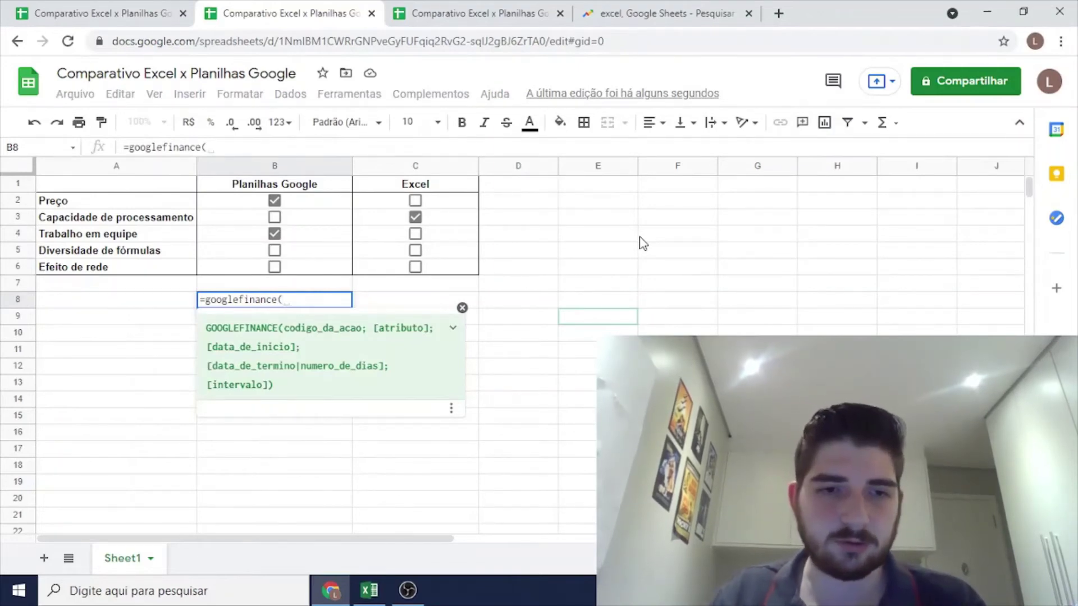
click(453, 329)
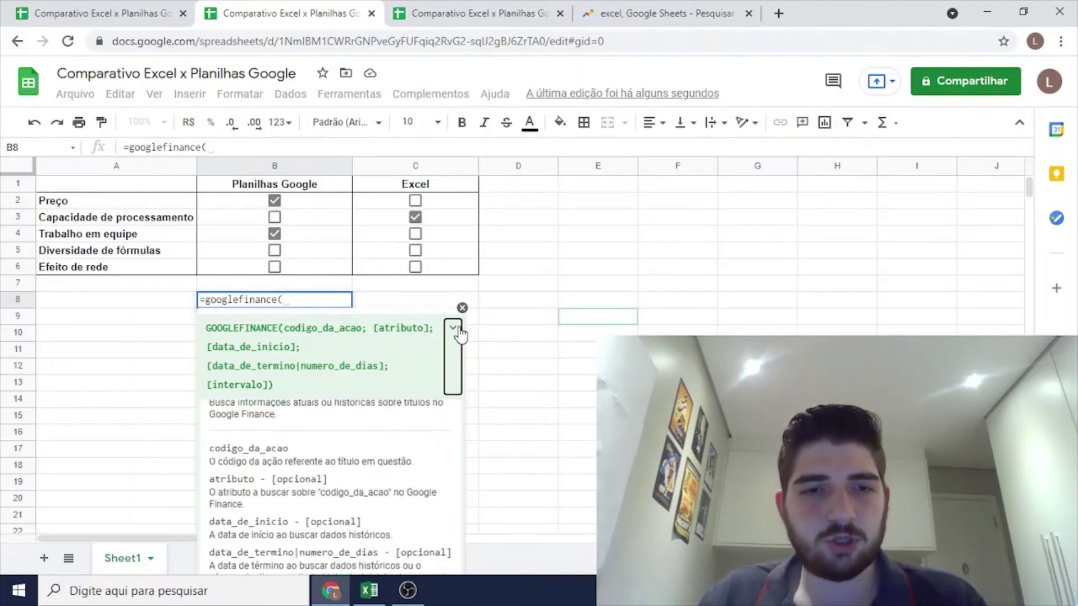
click(295, 298)
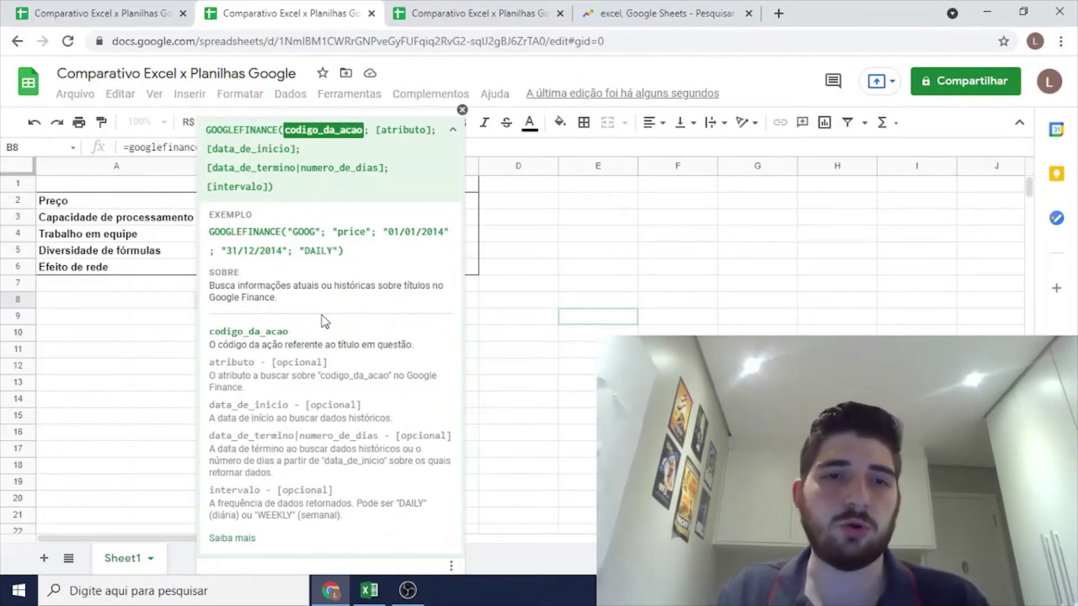
click(463, 110)
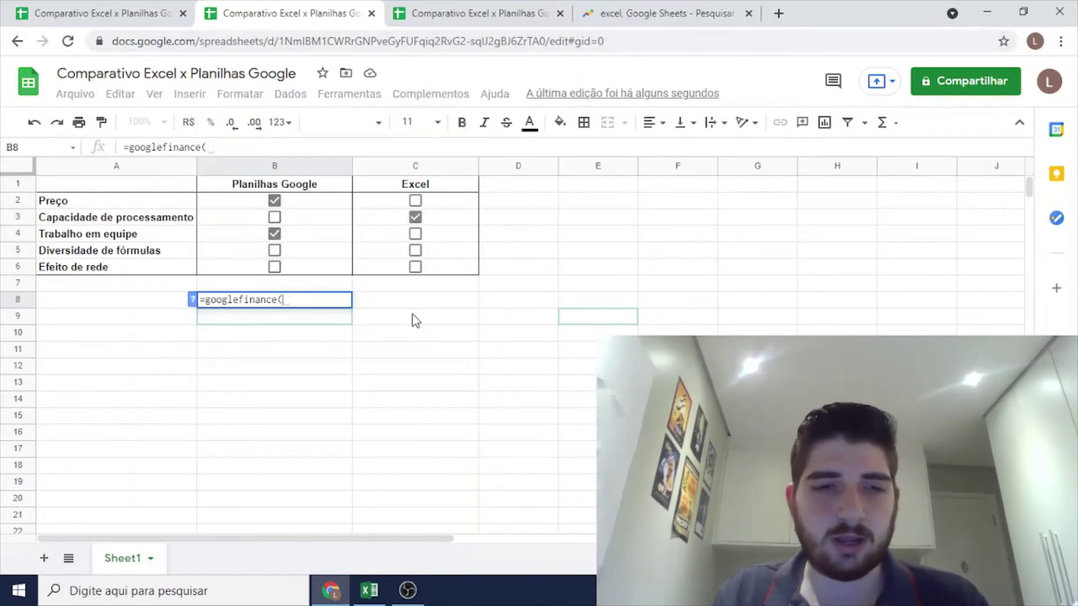
Complete the GOOGLEFINANCE formula in cell B8 with the currency pair "usdbrl".
text("usdbrl"))
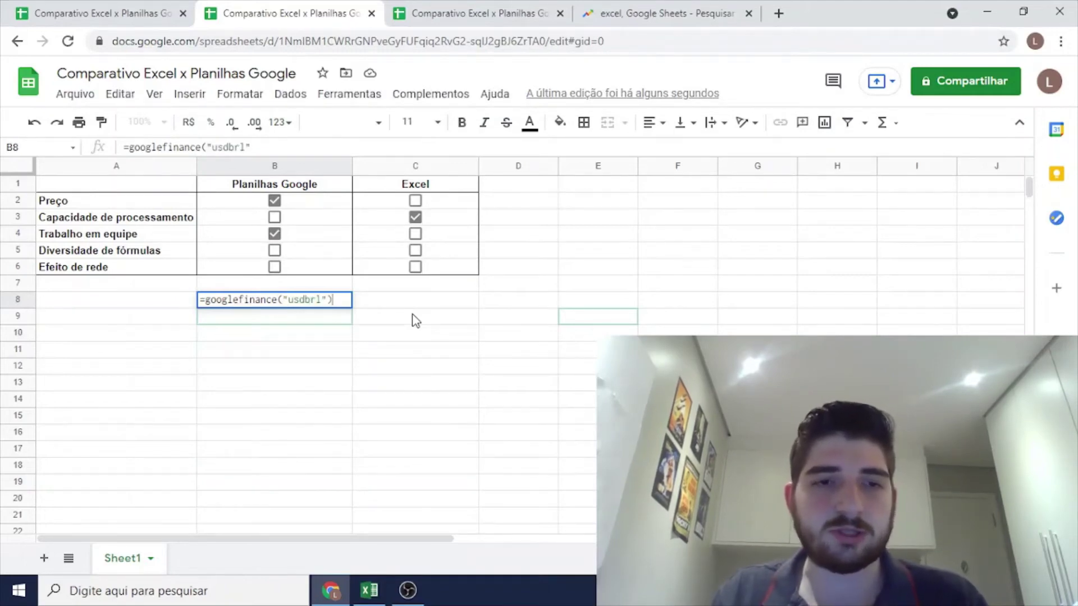
key(Return)
key(Up)
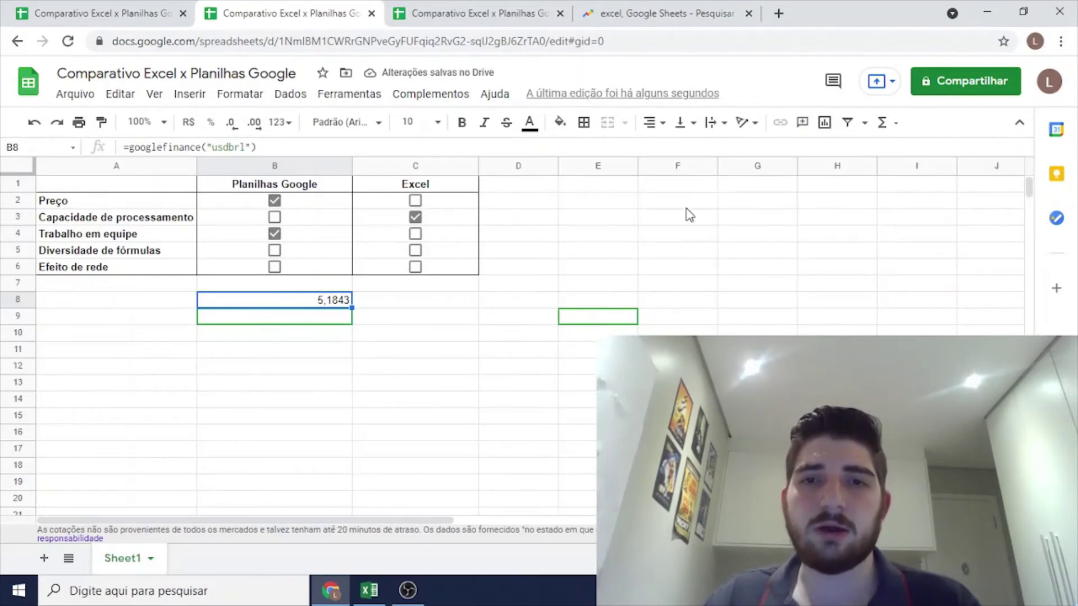
Enter the formula =googlefinance("usdbrl") in cell F2.
click(659, 206)
text(=")
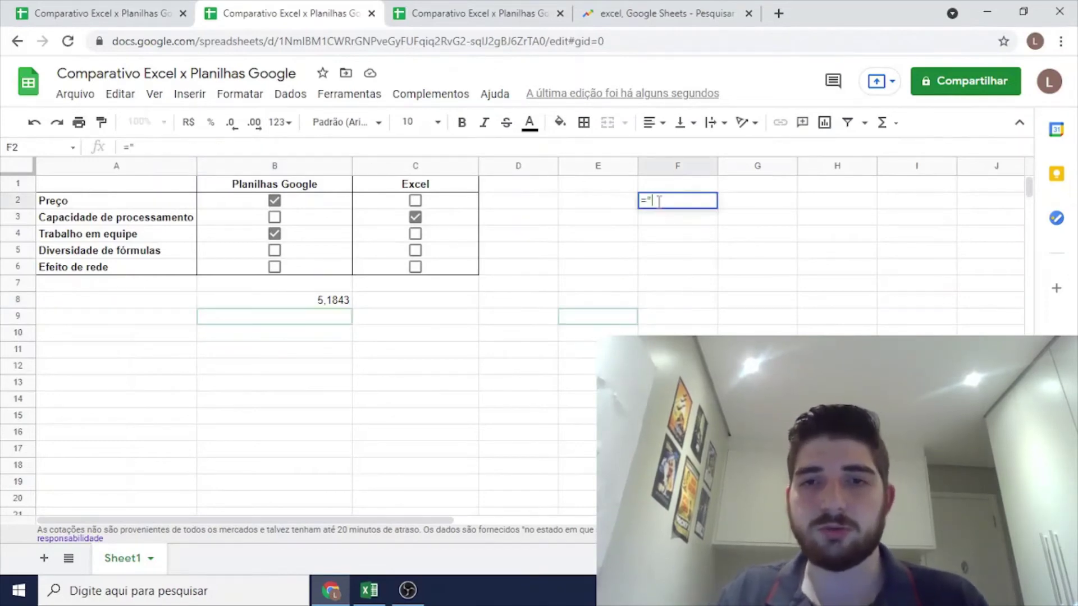
text(btcbrl")
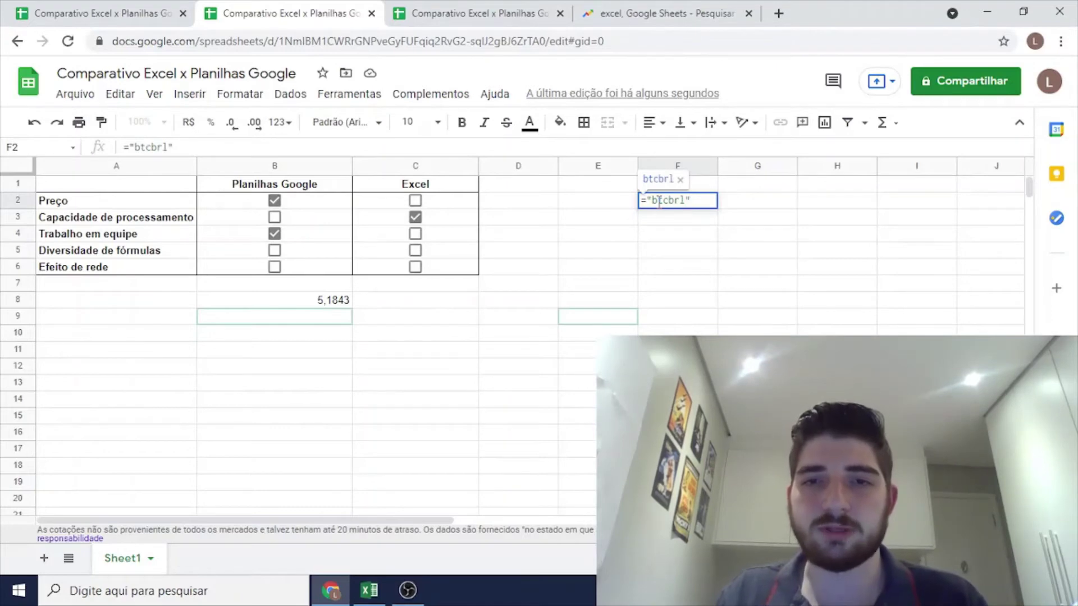
key(ctrl+a)
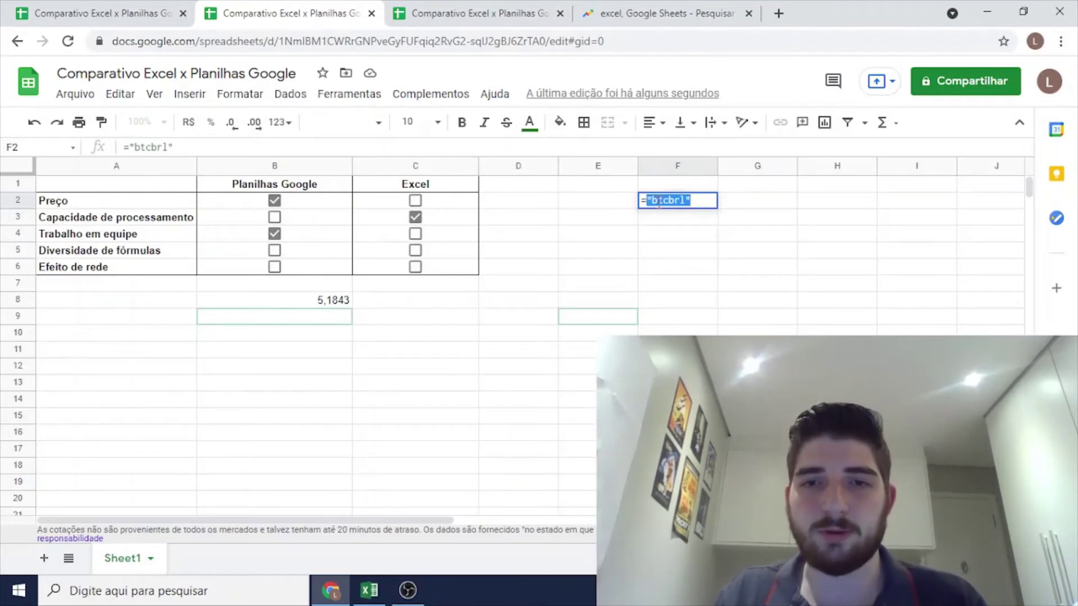
text(=googlefinance()
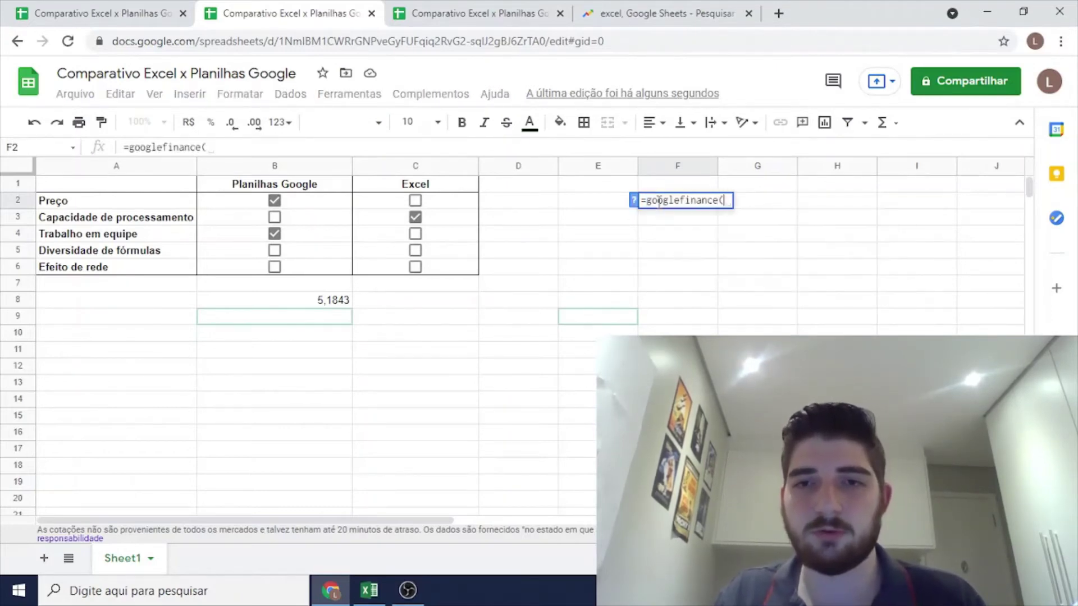
text("usdbrl"))
key(Return)
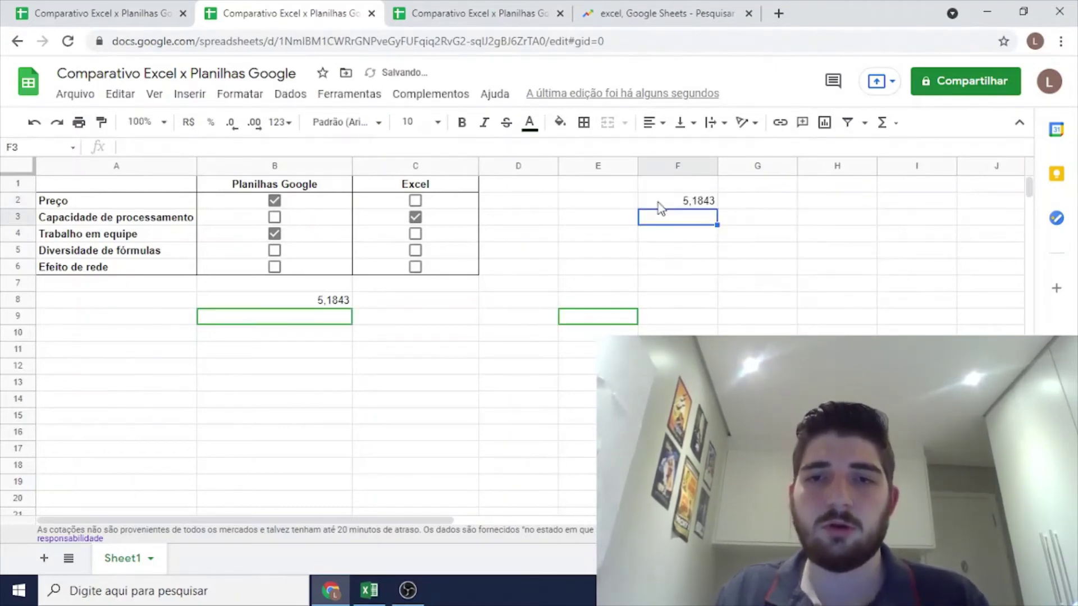
Change the currency pair in cell F2's formula to "btcbrl" and format the cell as currency in R$.
double_click(660, 204)
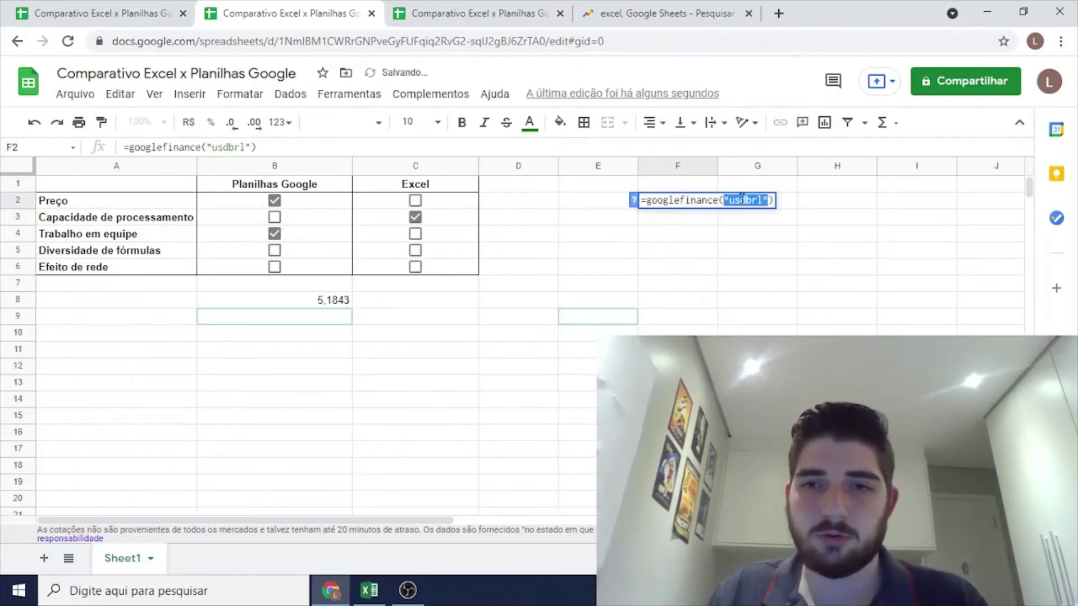
drag(729, 200, 741, 200)
text(bt)
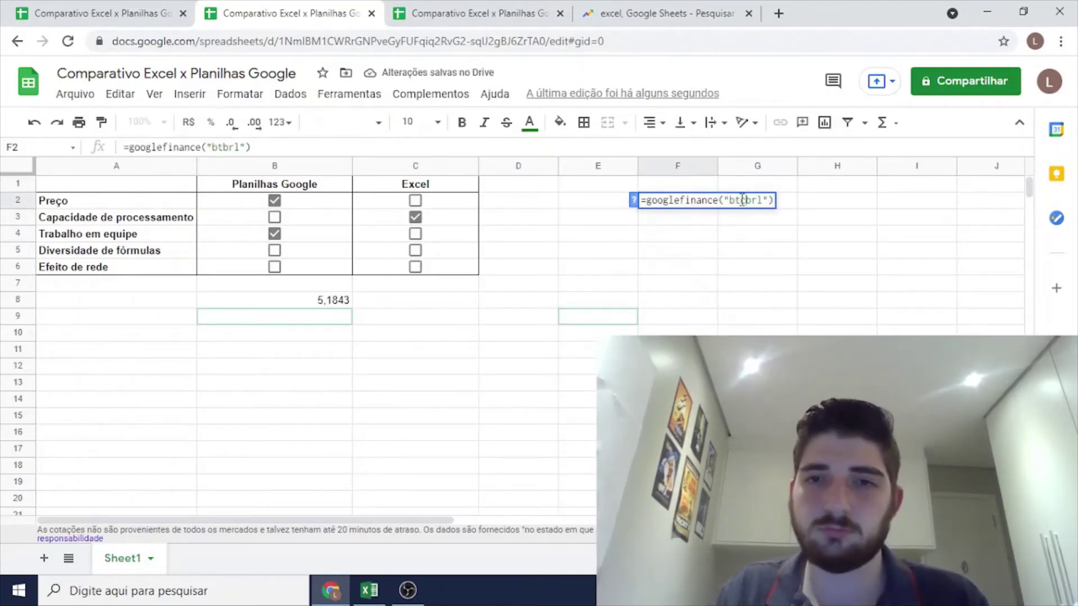
key(Return)
key(Up)
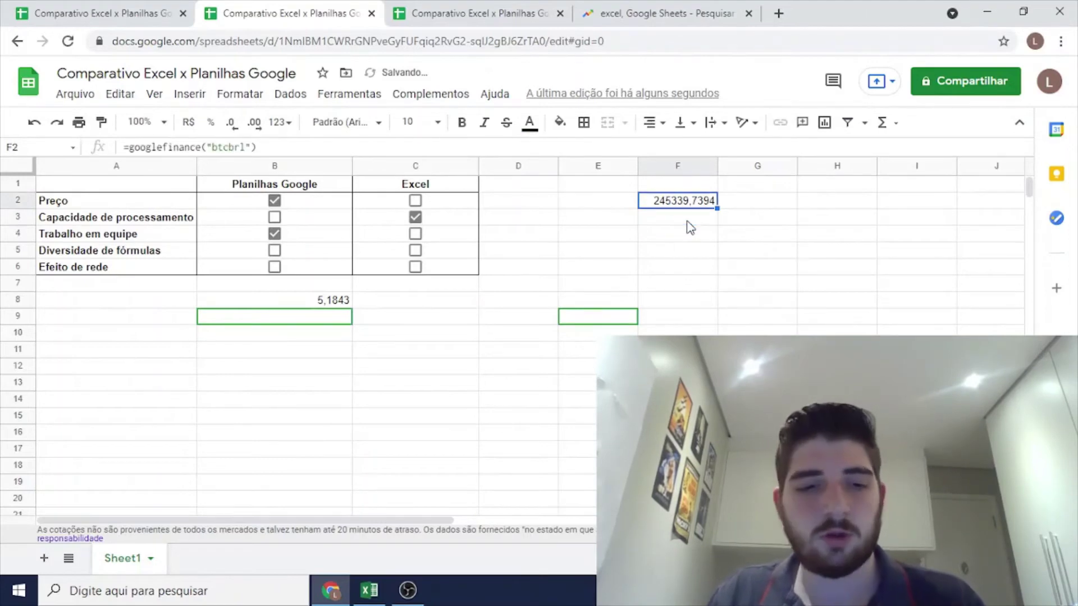
key(ctrl+shift+4)
key(Down)
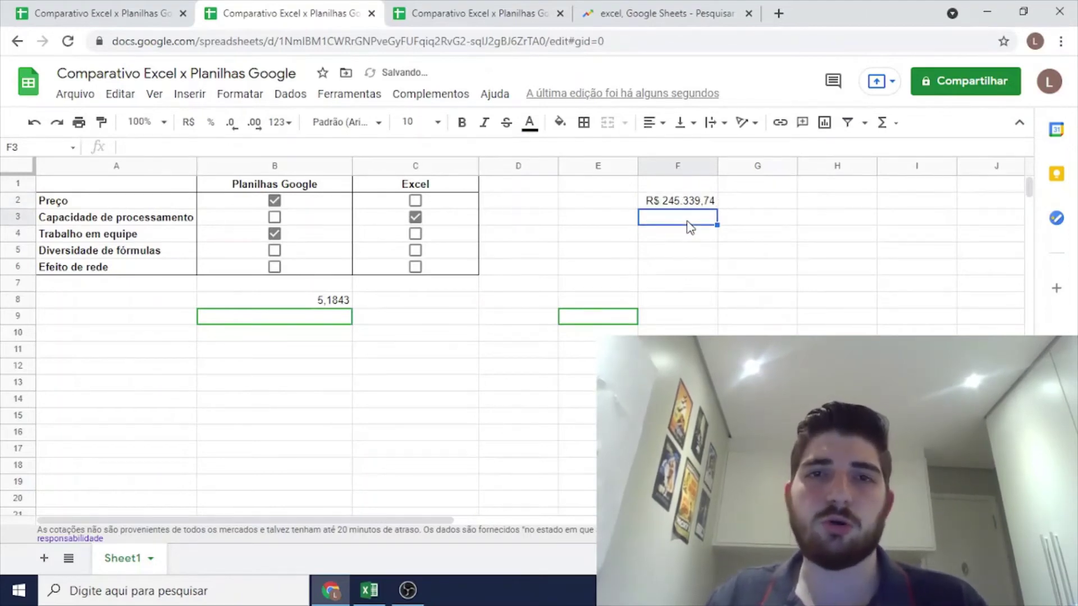
Enter the formula =googlefinance("ggbr4") in cell E5.
key(Down)
key(Left)
key(Down)
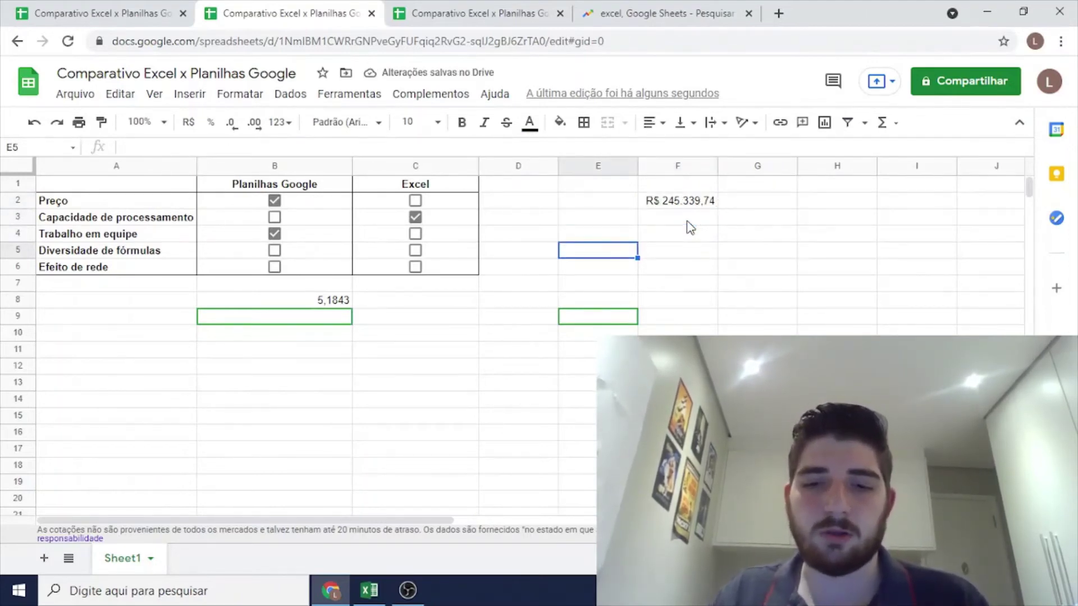
text(=googlefinance)
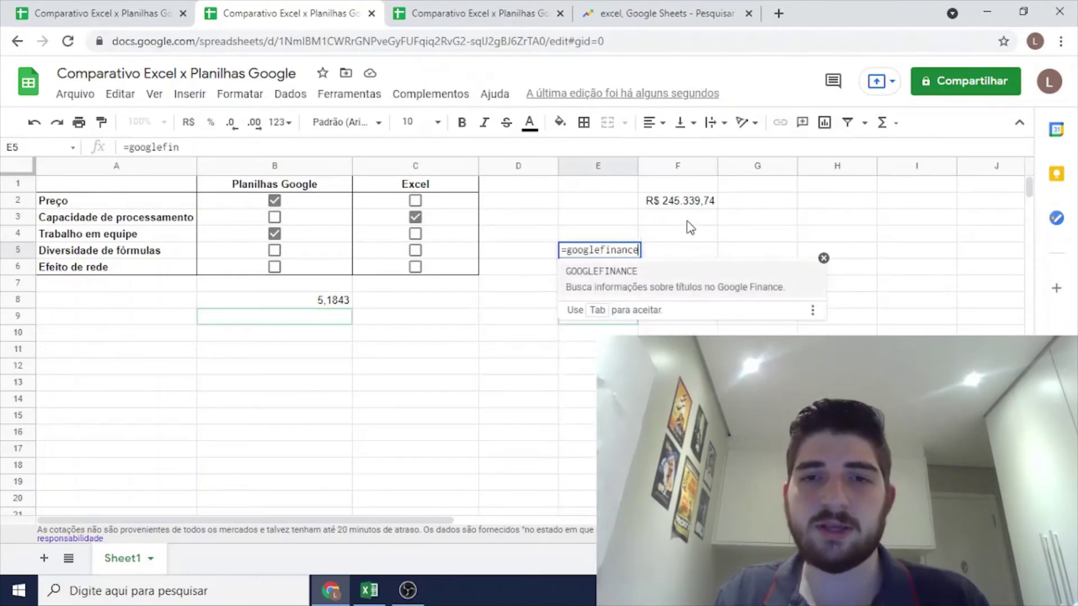
text((")
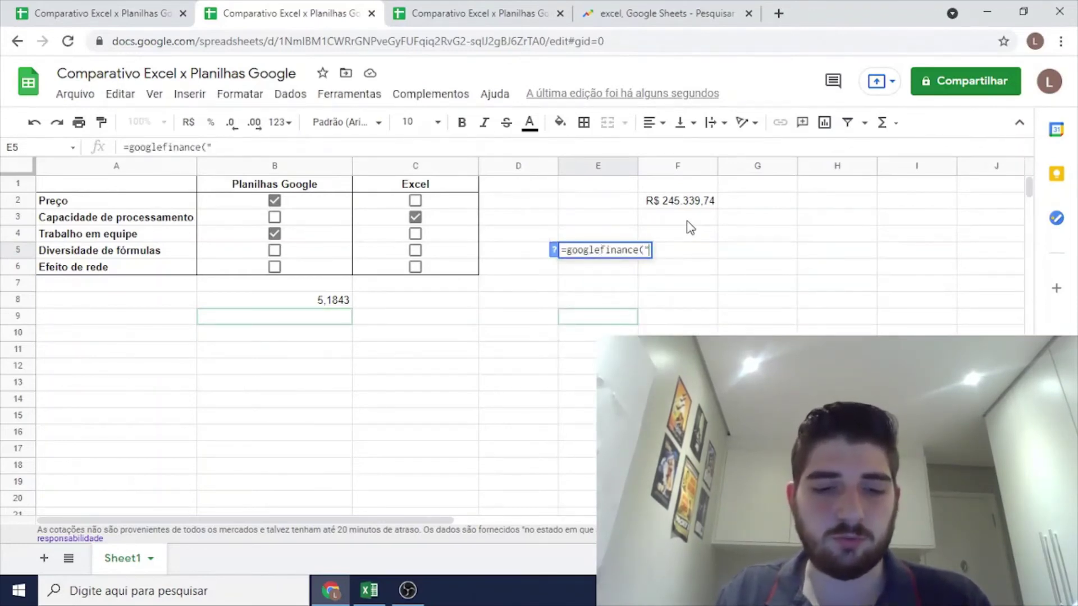
text(btcb)
key(BackSpace)
key(BackSpace)
key(BackSpace)
key(BackSpace)
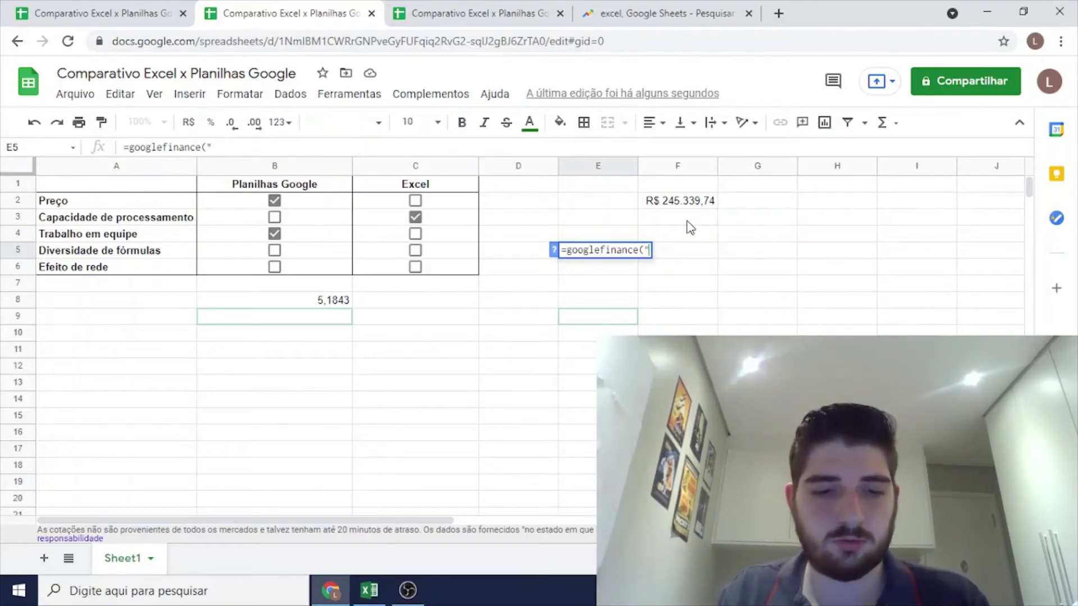
text(ggbr4")
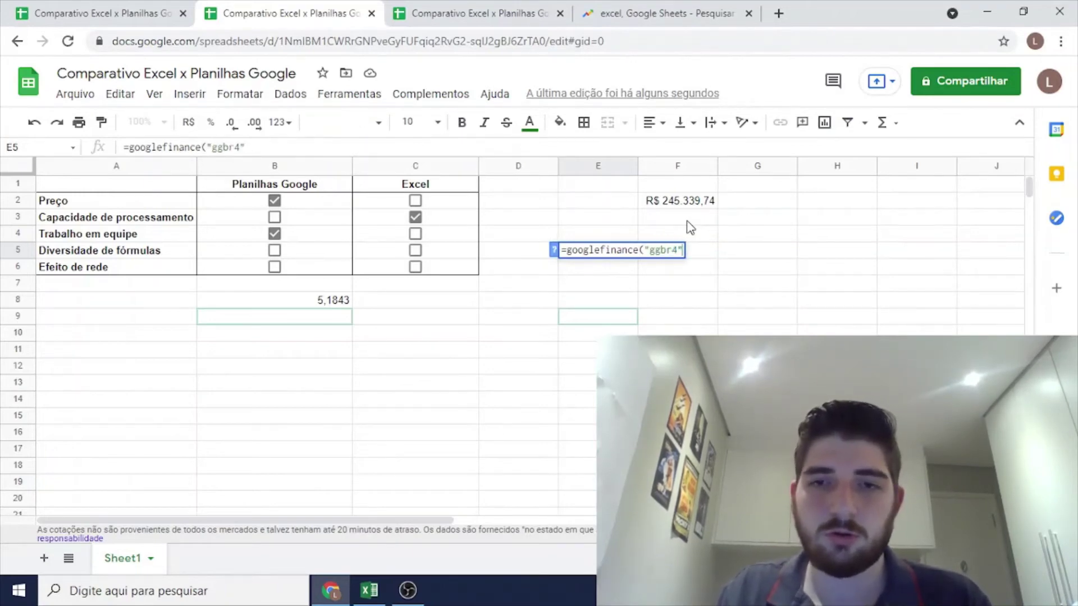
text())
key(Return)
key(Up)
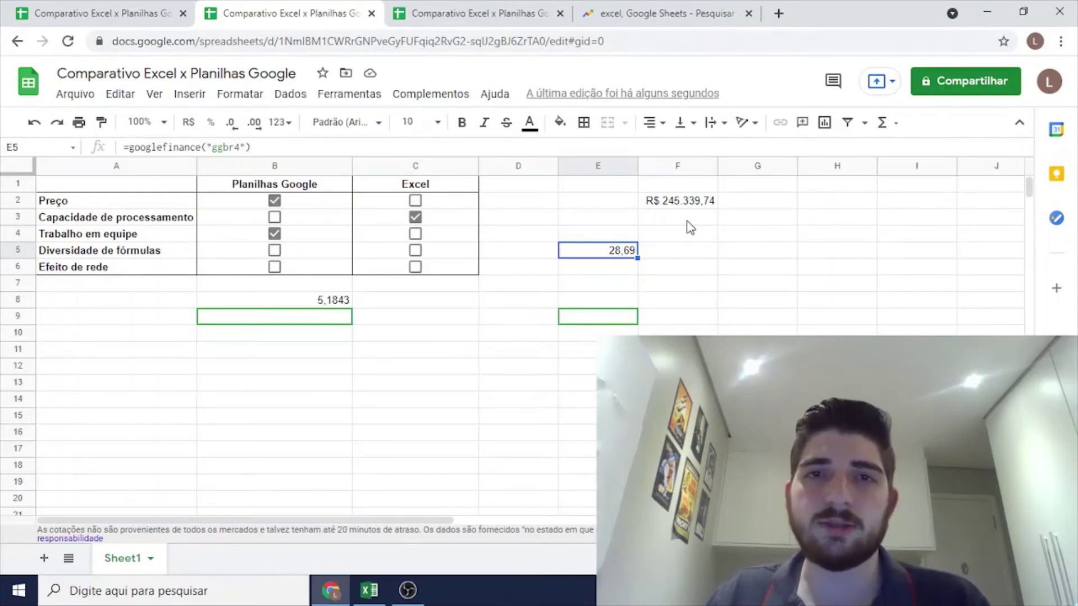
Change the ticker in cell E5's GOOGLEFINANCE formula to "goog".
key(F2)
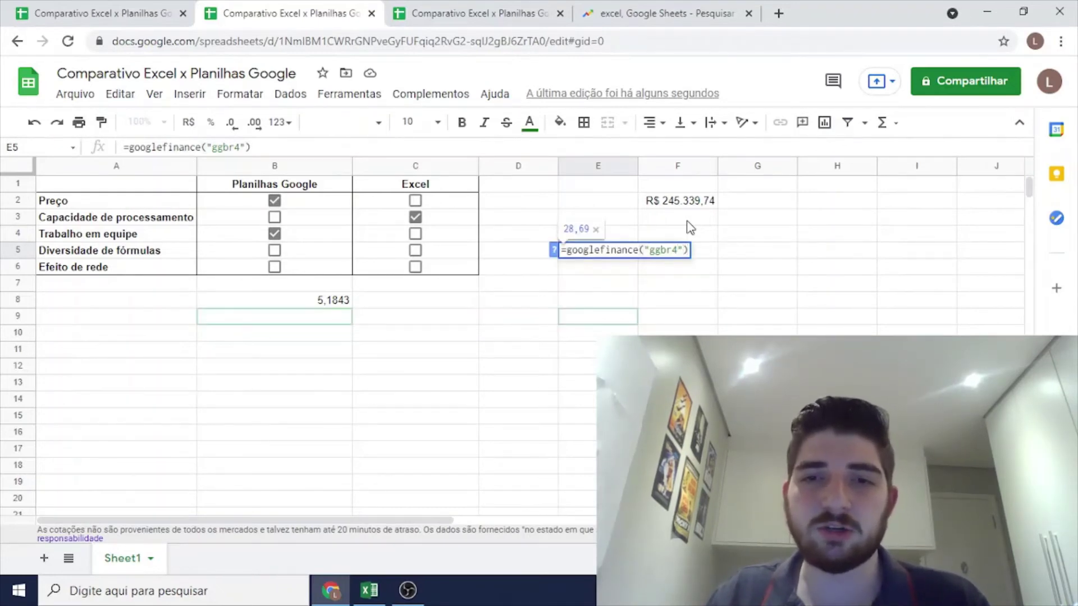
key(Left)
key(Left)
key(shift+Left)
key(shift+Left)
key(shift+Left)
key(shift+Left)
key(shift+Left)
text(petr4)
key(Return)
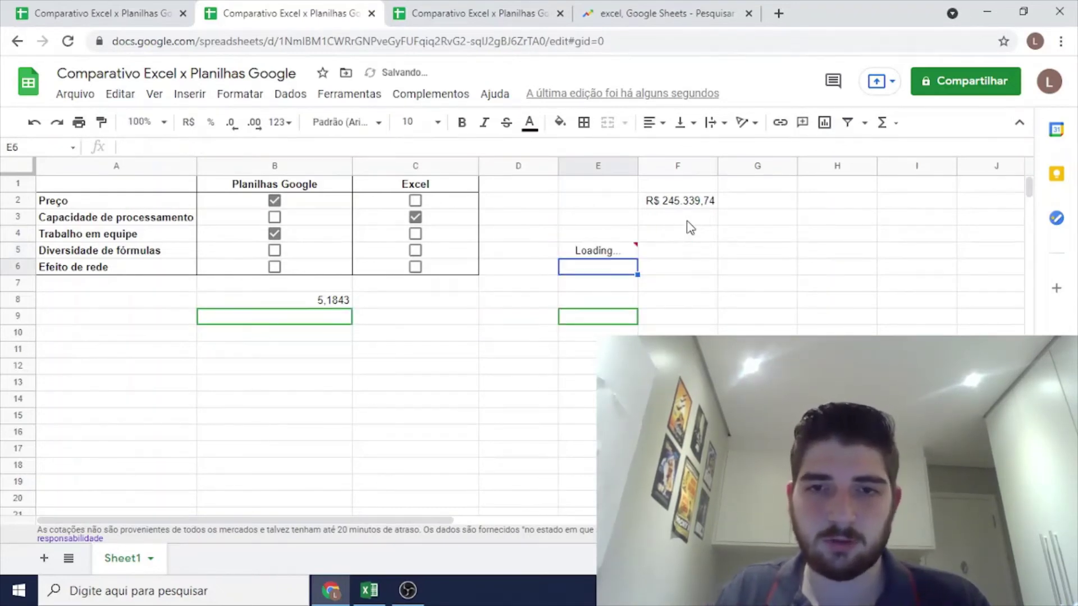
click(601, 254)
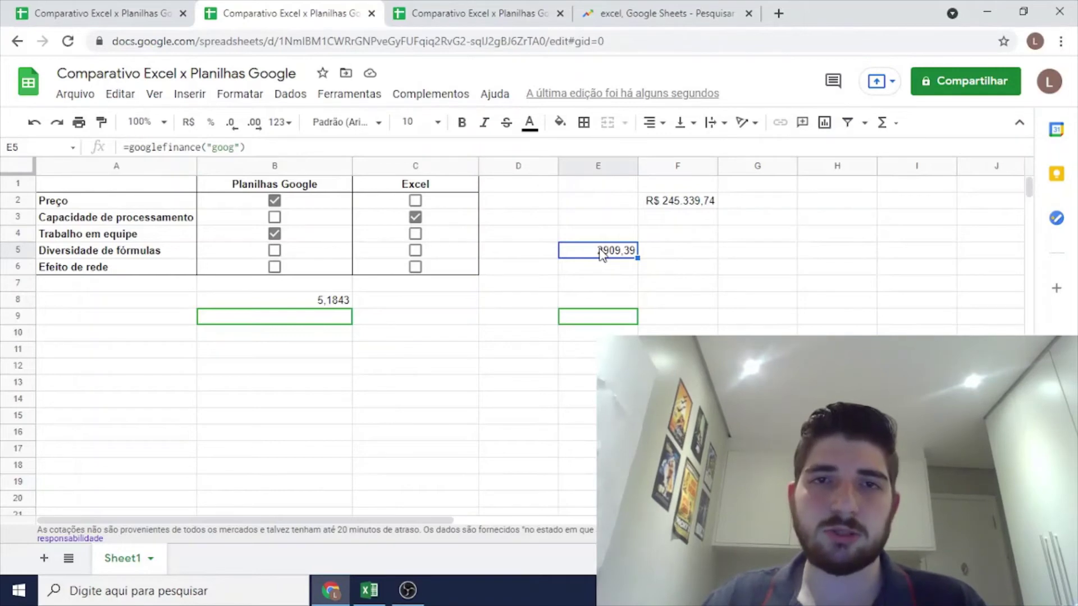
key(Down)
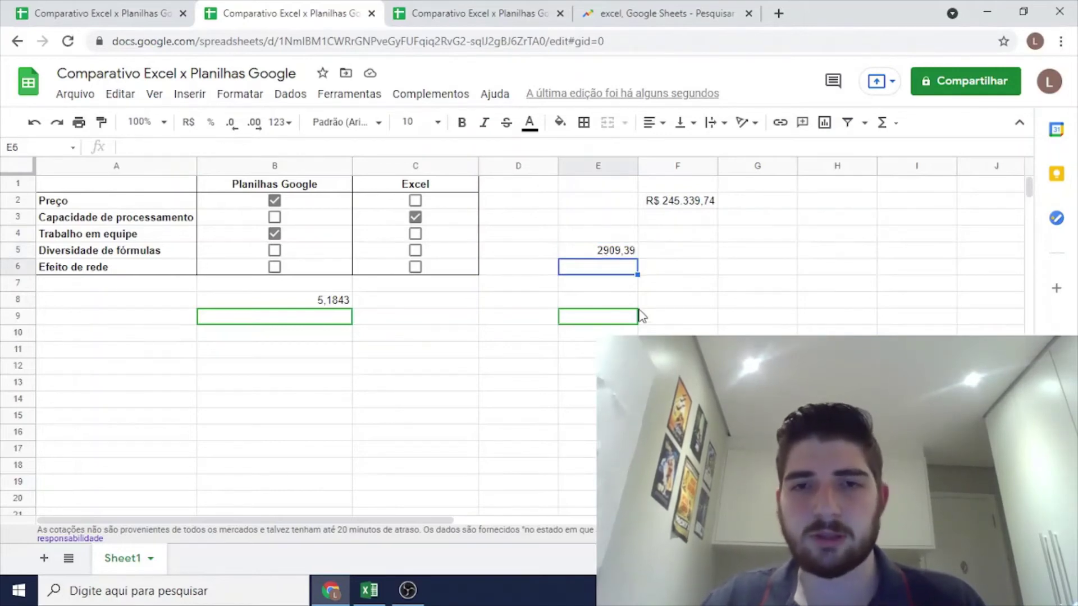
Enter the formula =googlefinance("usdbrl";"price";"01/01/2021";"30/08/2021") in cell A11.
key(Up)
key(Left)
key(Down)
key(Left)
key(Down)
key(Left)
key(Down)
key(Left)
key(Down)
key(Down)
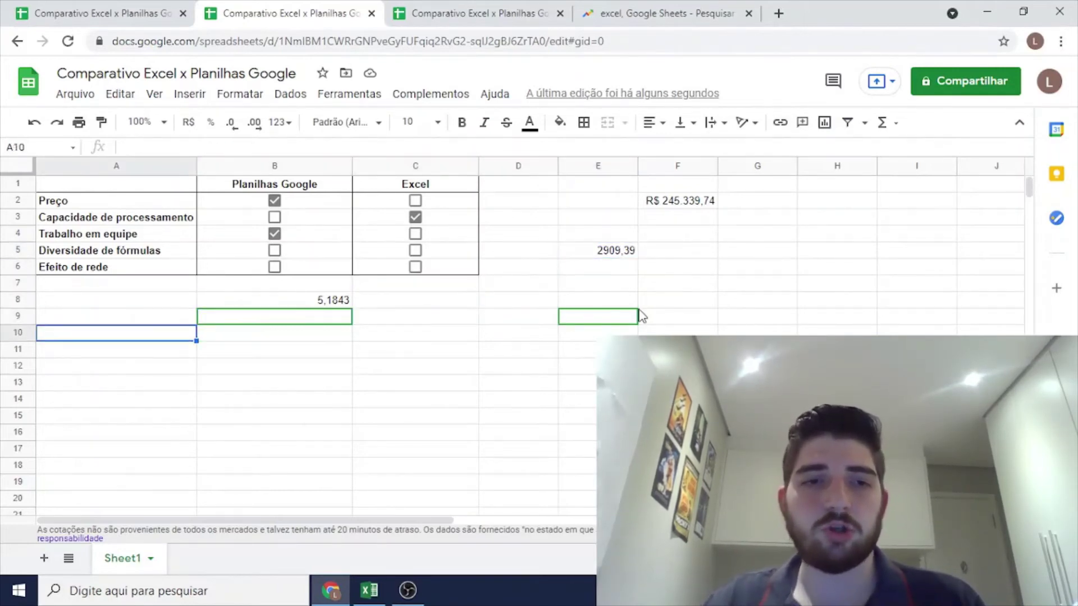
key(Down)
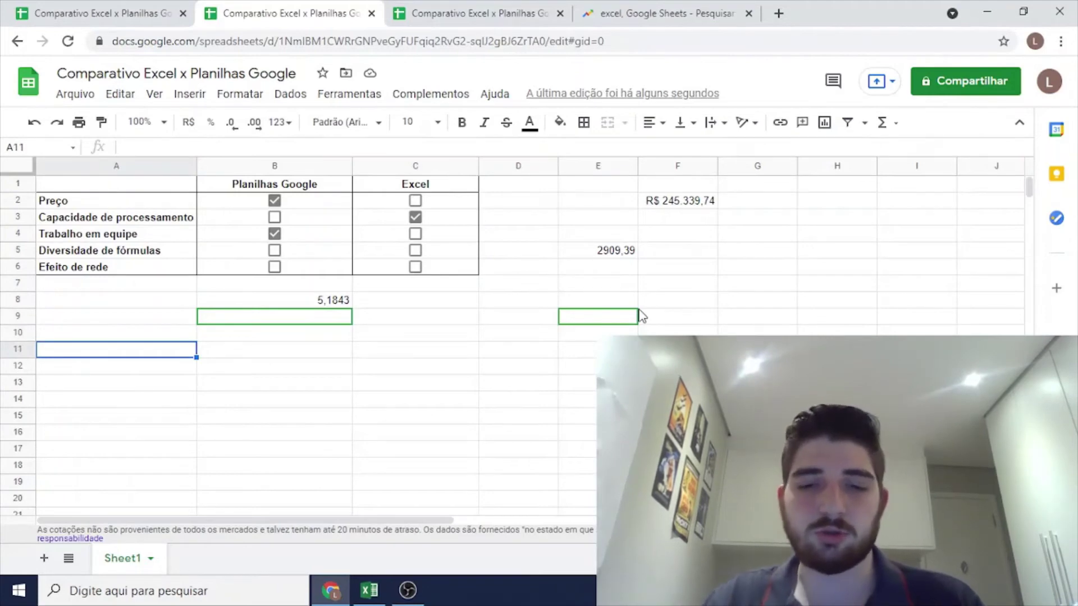
text(=)
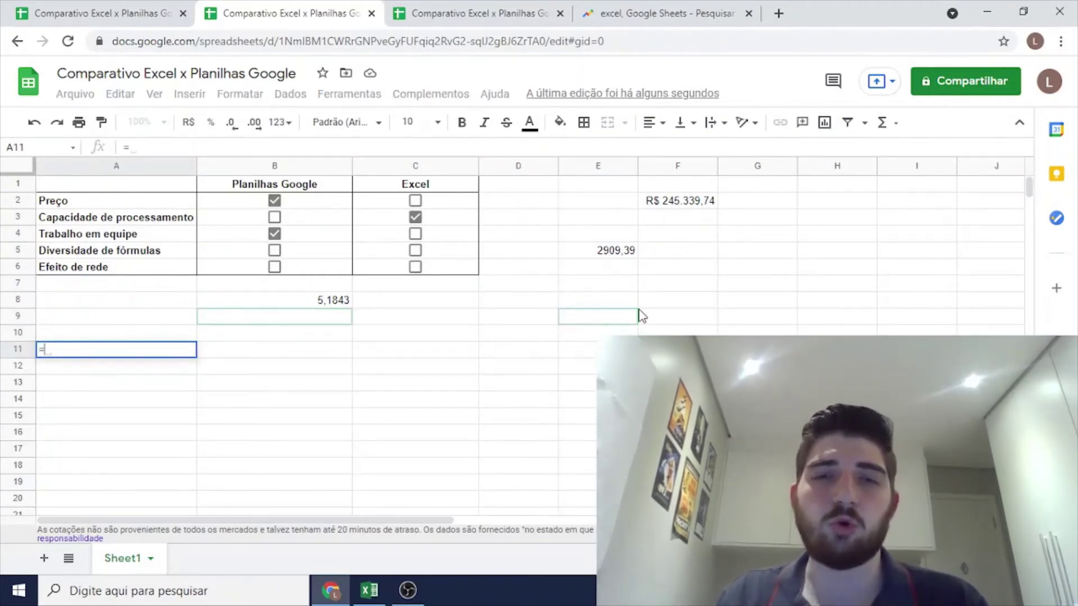
text(google)
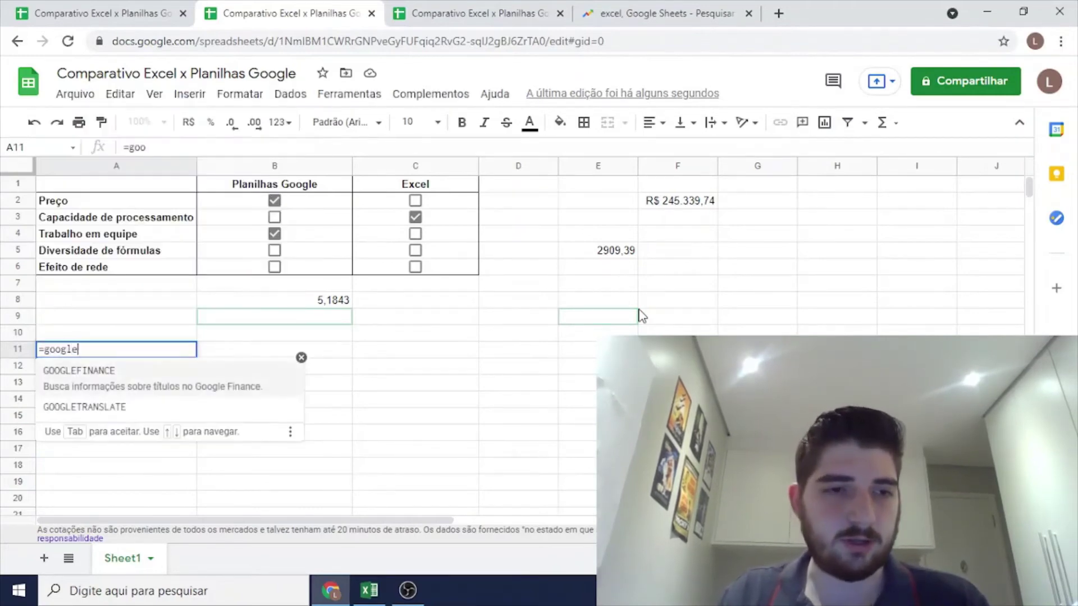
text(finance(")
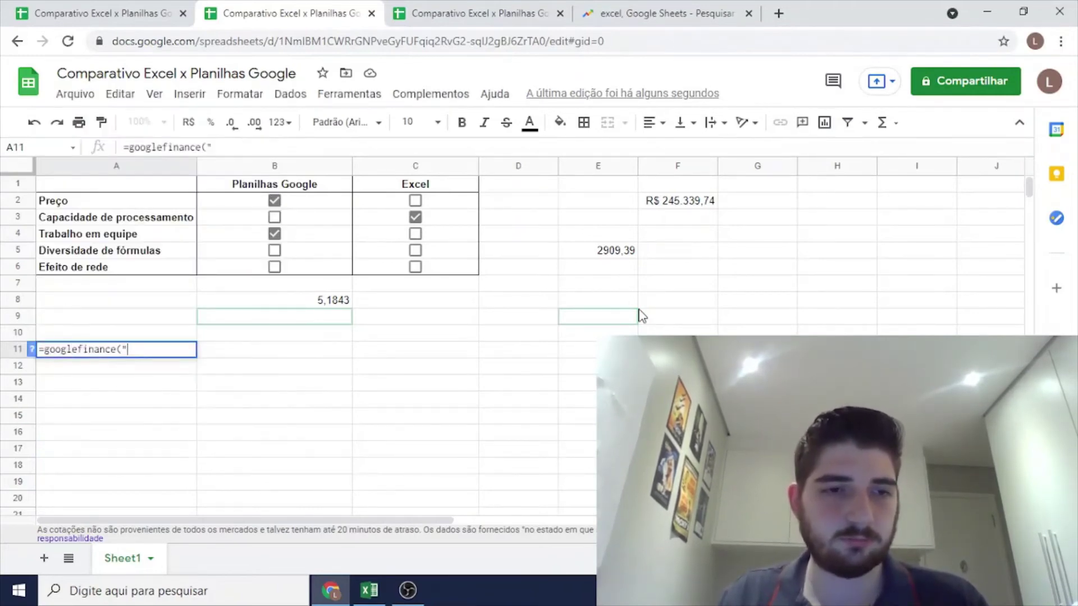
text(us)
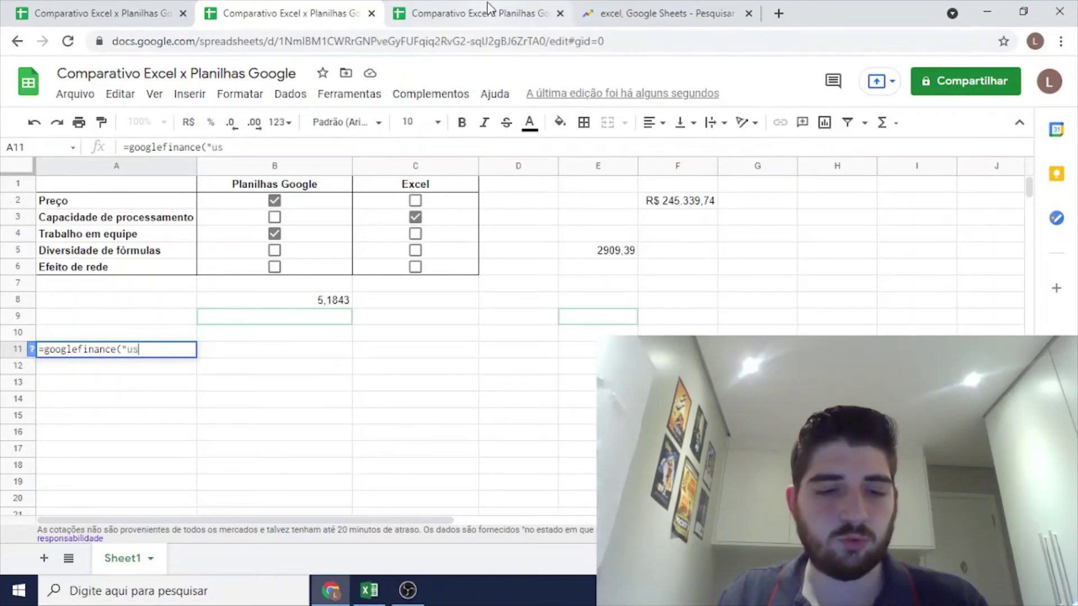
text(dbrl";"price";)
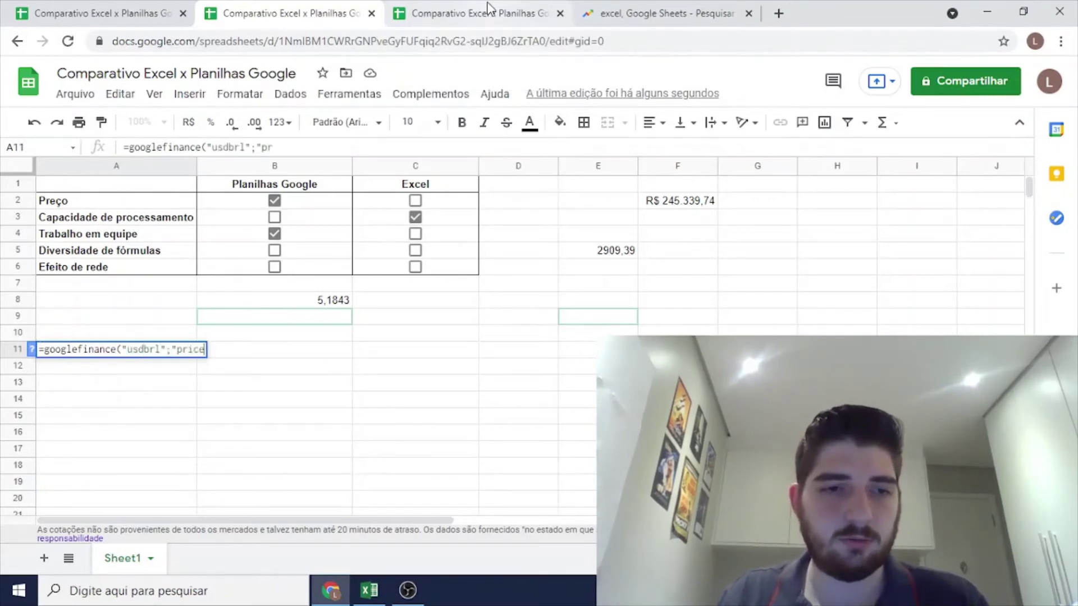
text("01/)
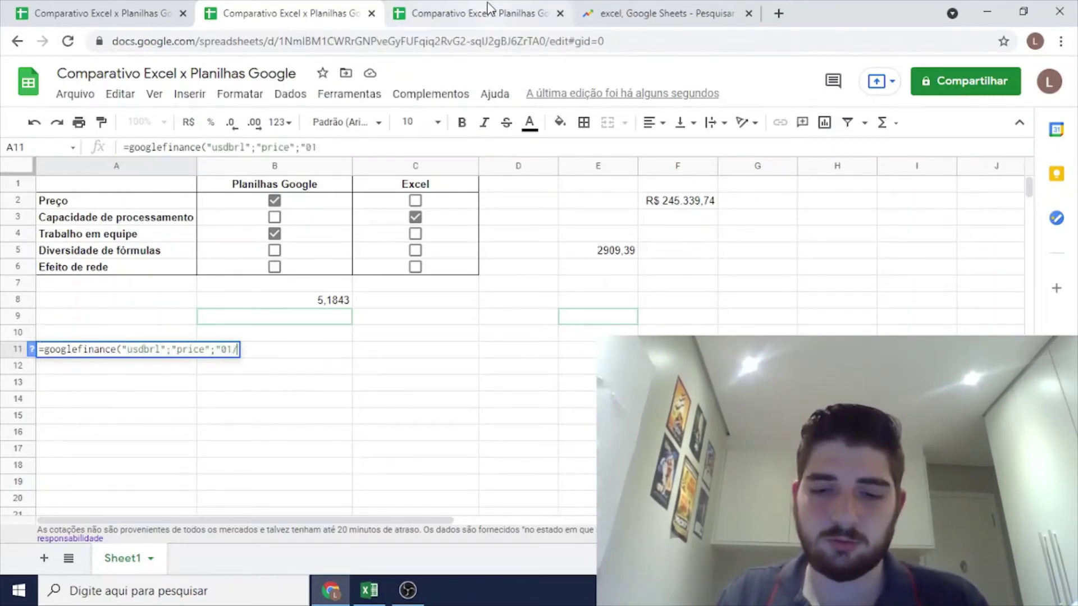
text(01/2021"/)
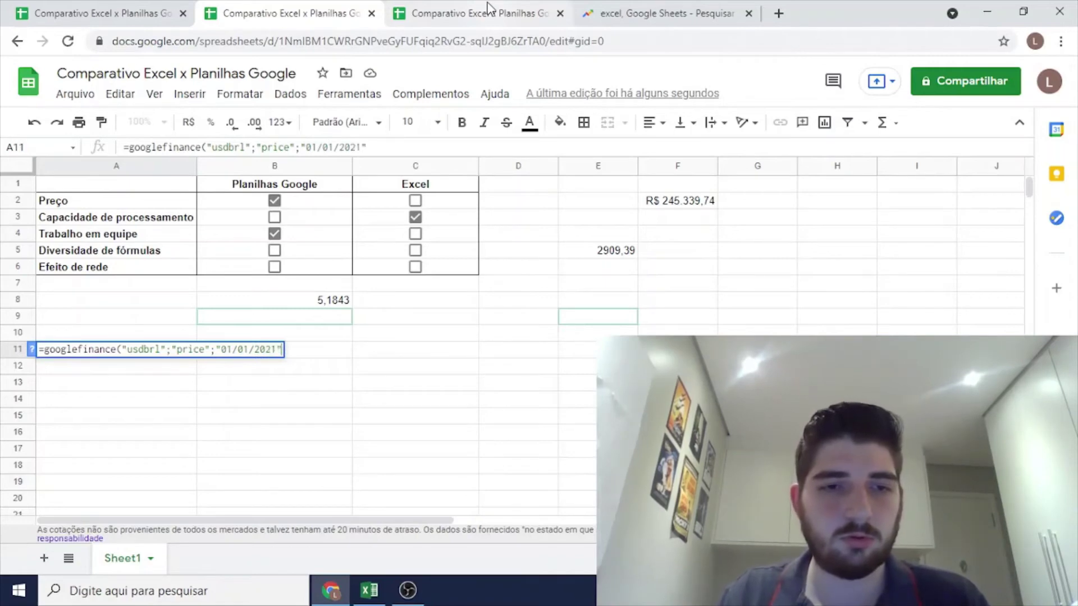
key(BackSpace)
text(;")
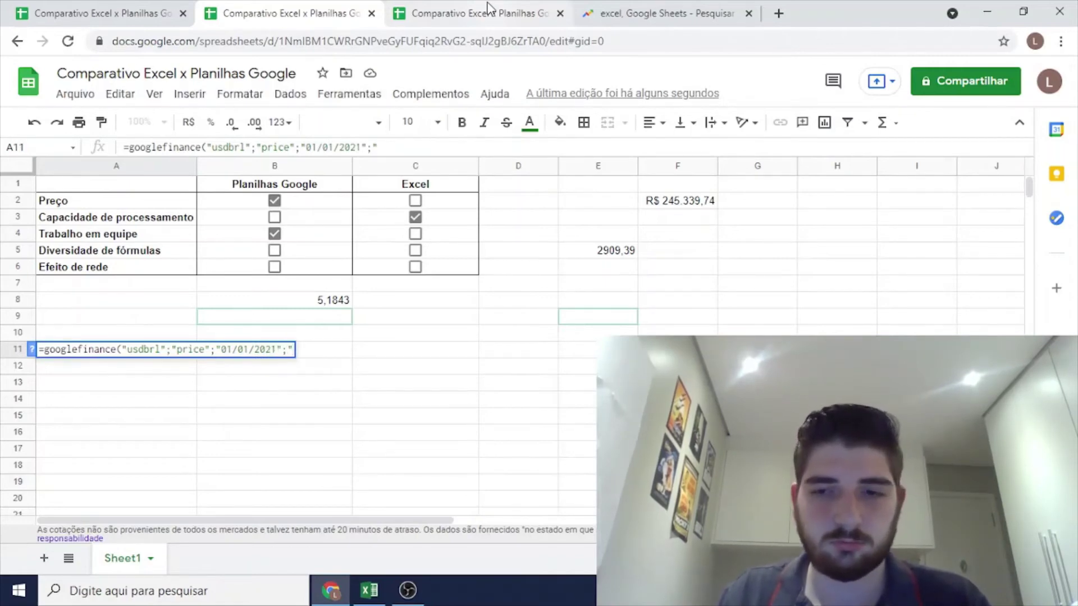
text(30/08/)
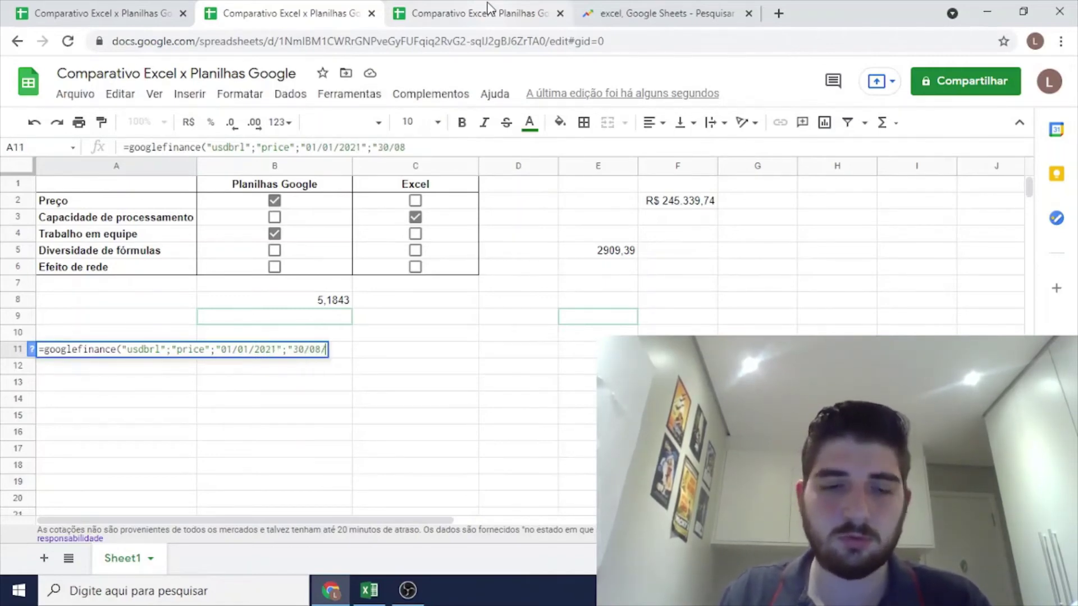
text(2021"))
key(Return)
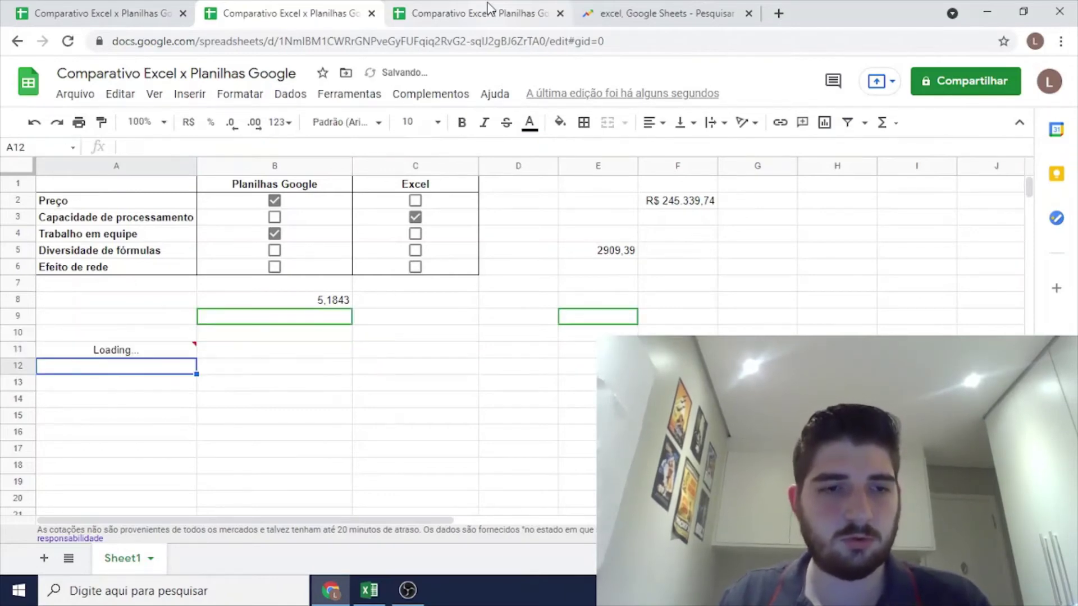
Examine the daily USD/BRL price history produced by the formula in cell A11.
key(Up)
scroll(303, 315, down, 10)
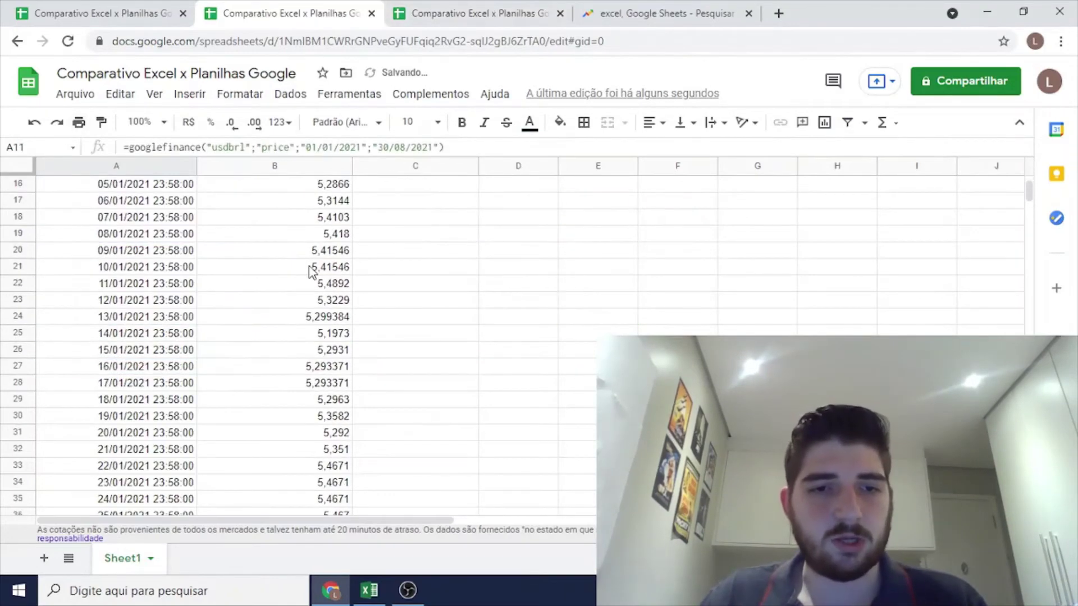
scroll(308, 284, down, 20)
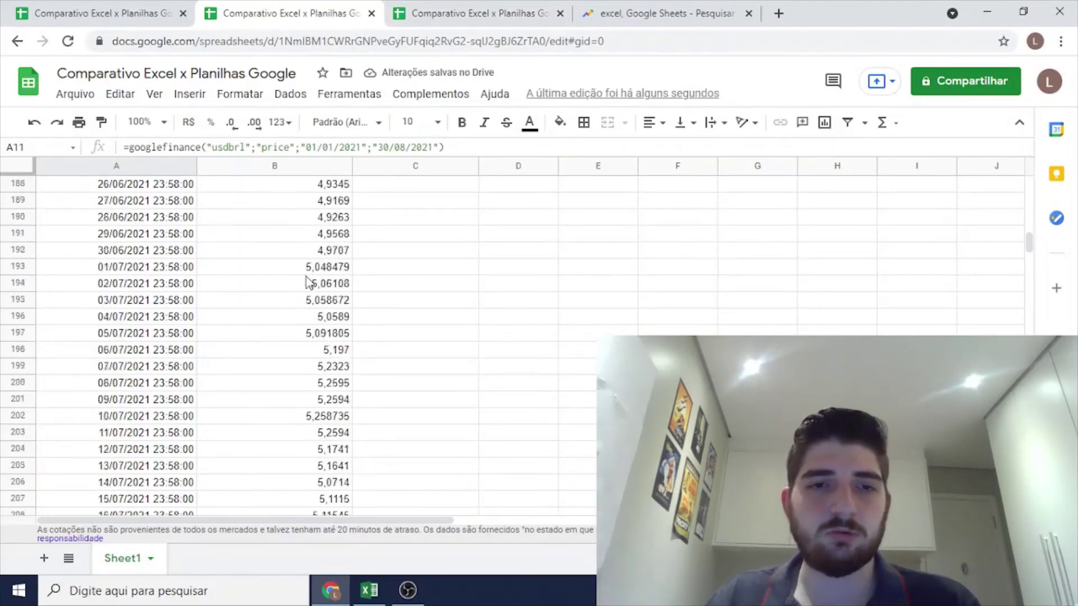
scroll(324, 323, down, 5)
scroll(324, 323, up, 20)
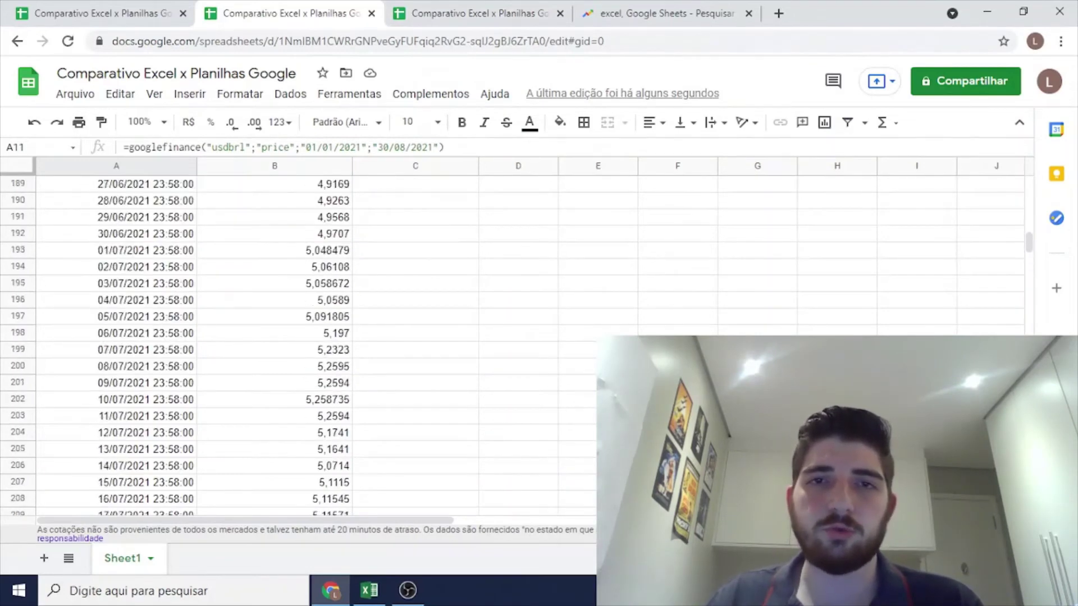
scroll(303, 337, up, 20)
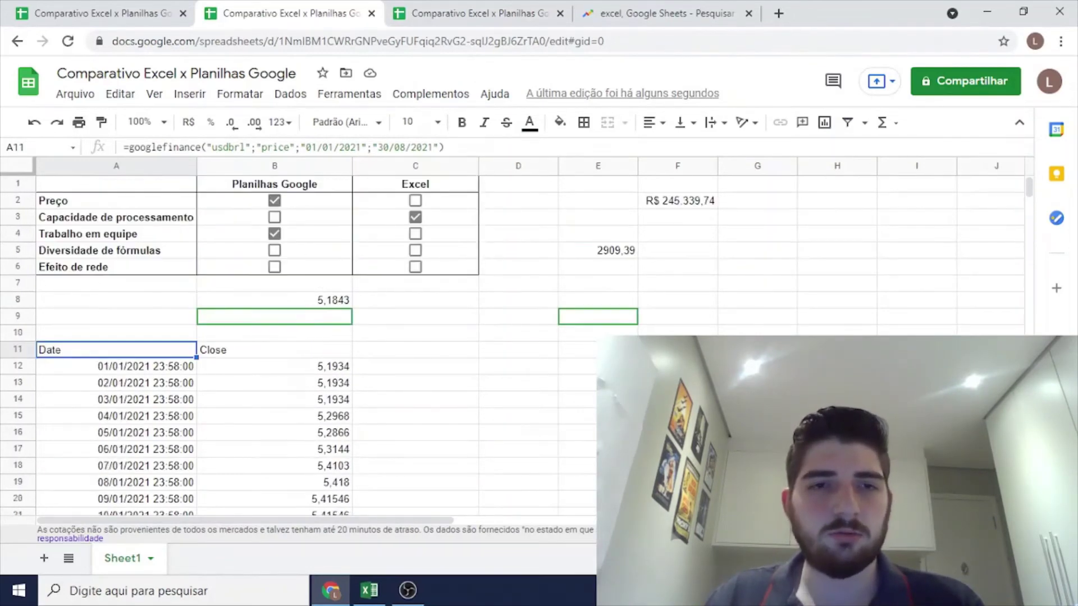
Start a GOOGLETRANSLATE formula in cell D11, review the function's arguments, and discard the entry.
click(542, 350)
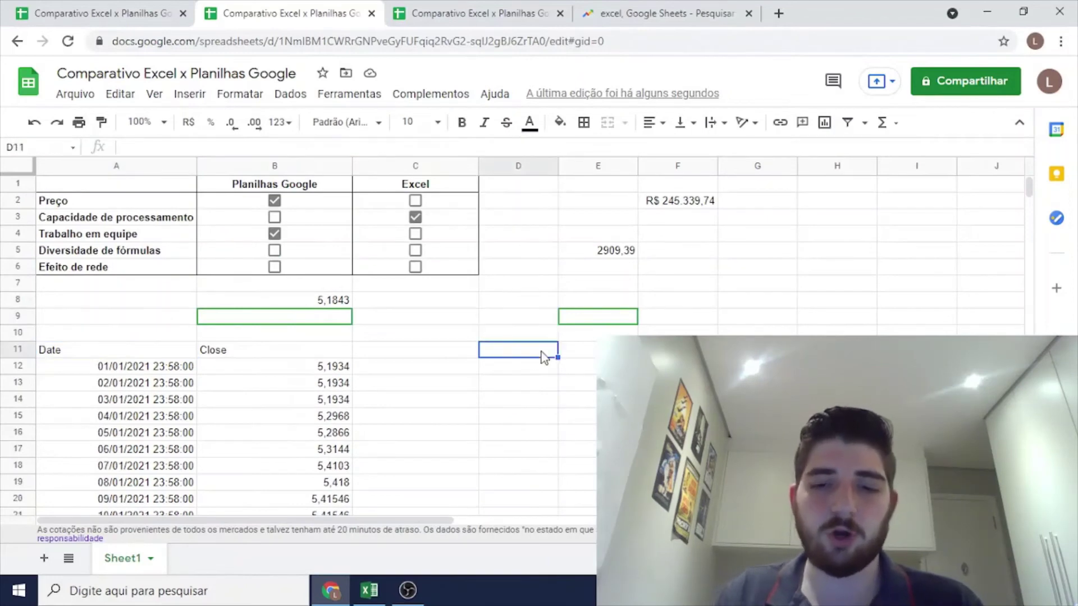
text(=googletran)
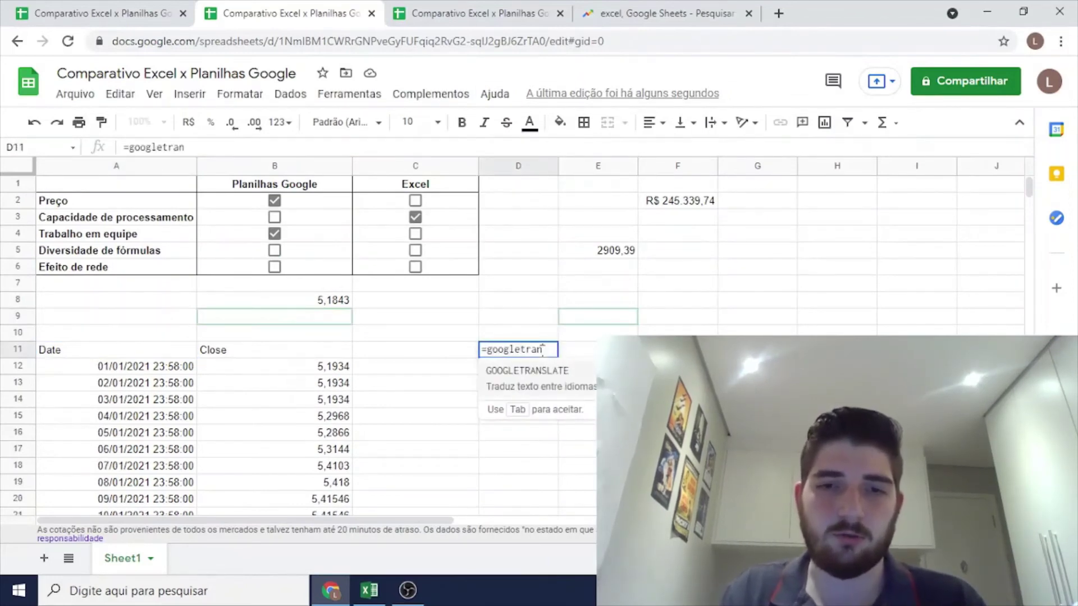
text(slate()
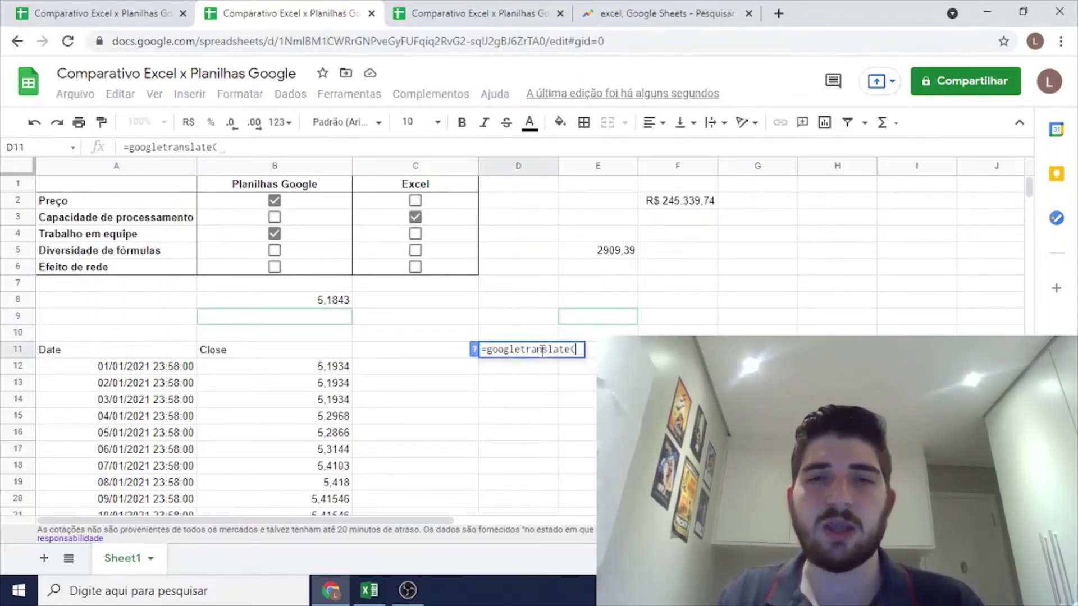
click(474, 353)
click(734, 273)
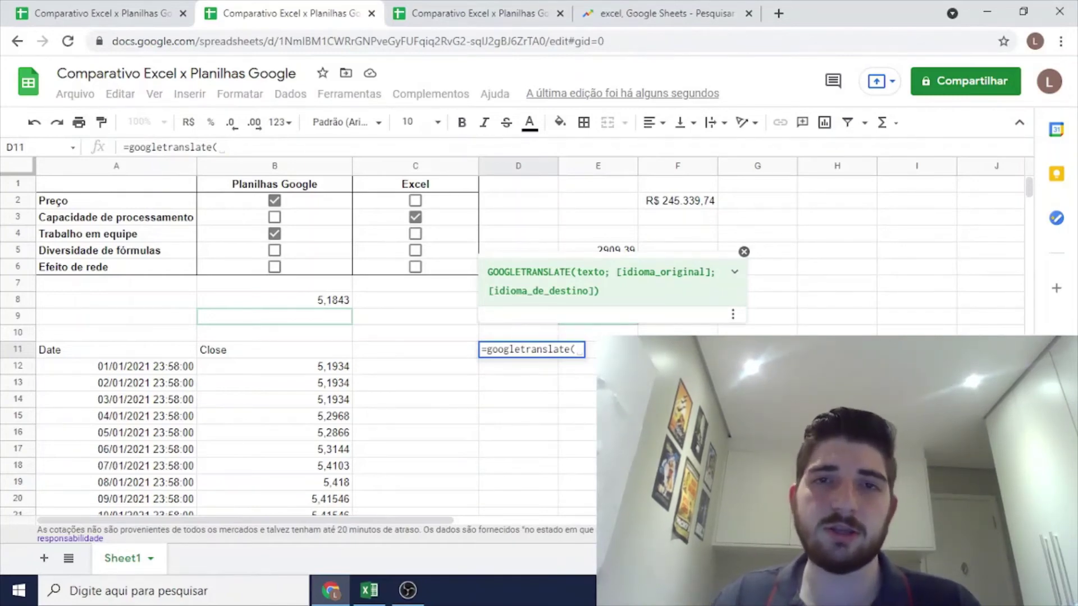
double_click(568, 349)
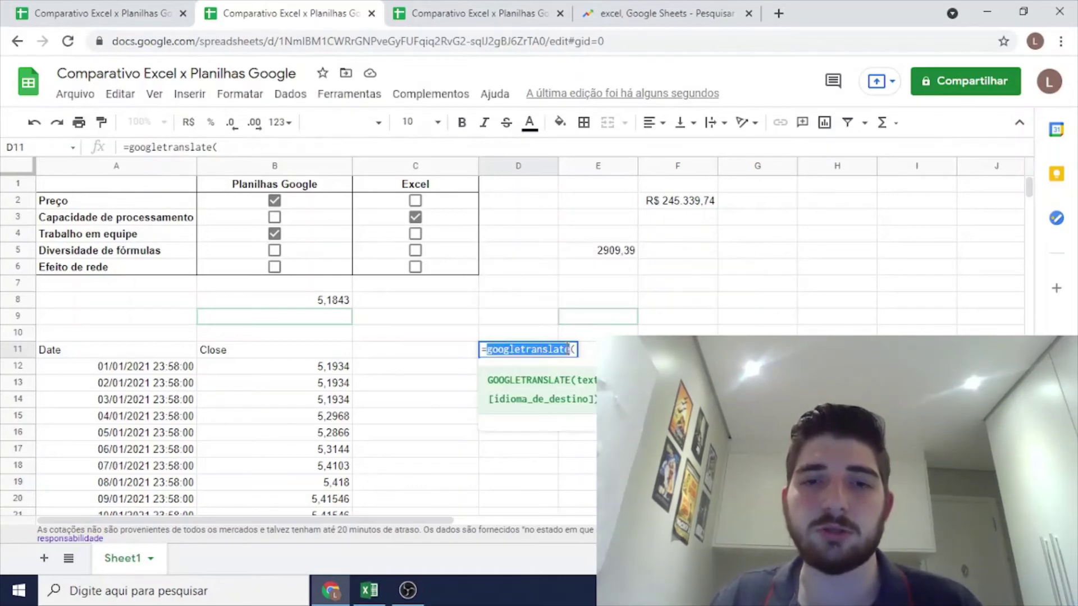
key(Escape)
key(Down)
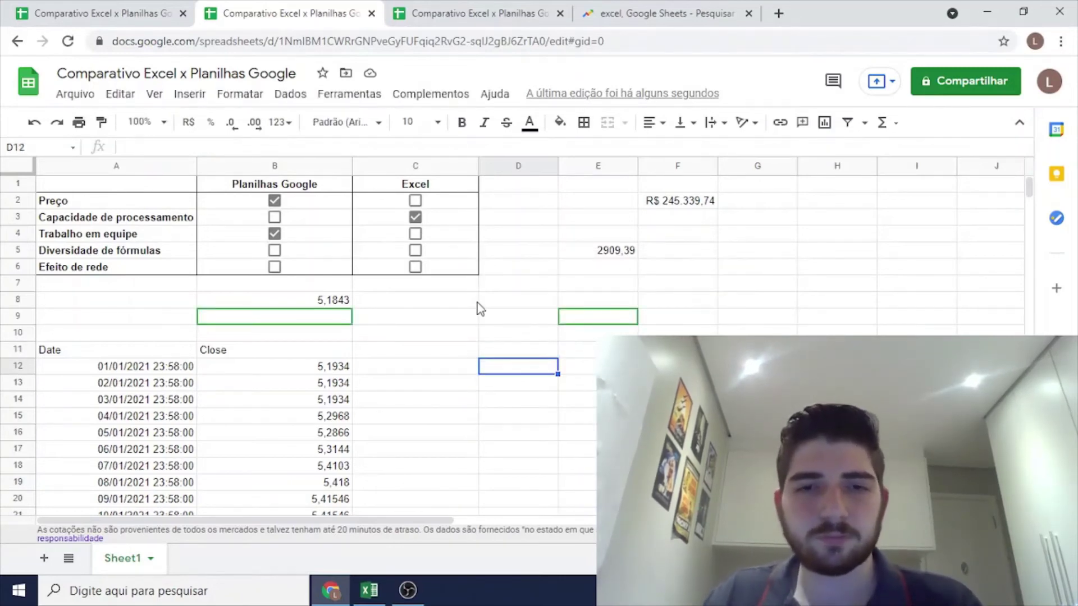
Mark Planilhas Google as the winner for Diversidade de fórmulas in the comparison table.
click(476, 300)
click(496, 303)
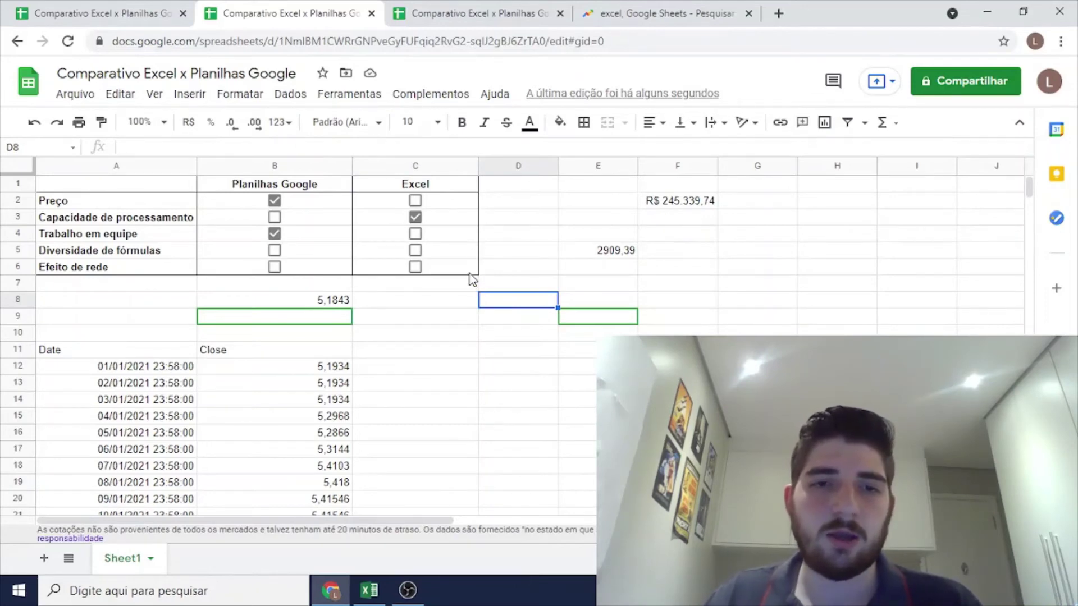
click(463, 250)
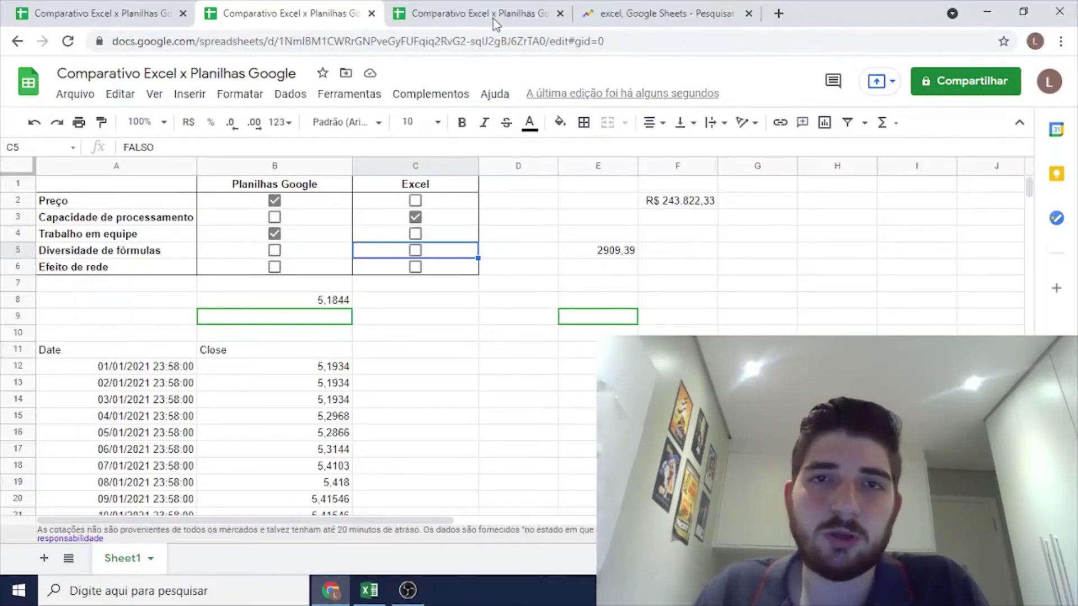
click(274, 250)
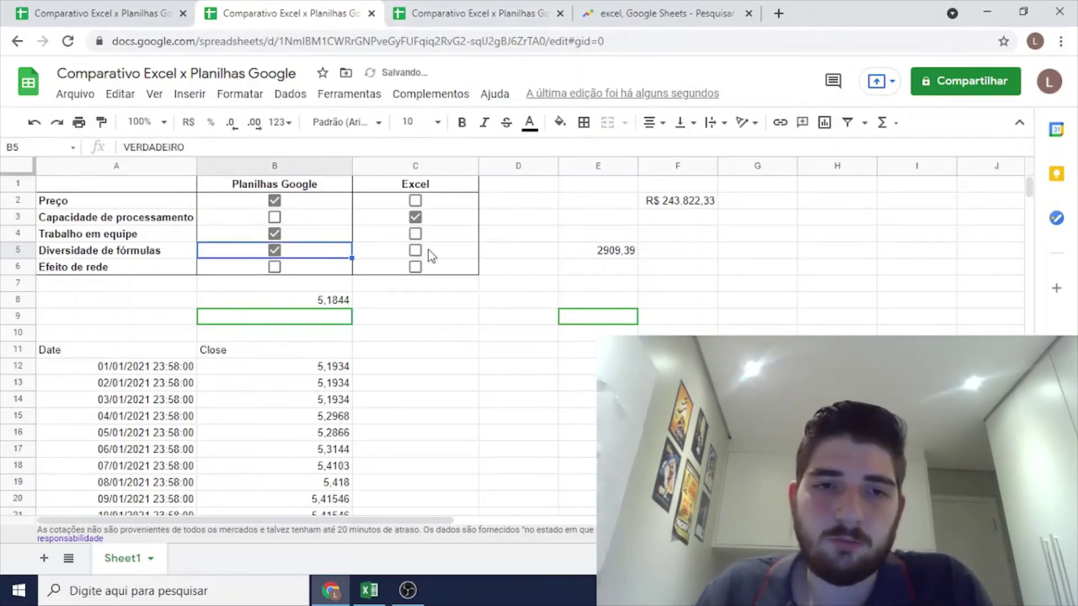
Mark Excel as a winner for Diversidade de fórmulas as well in the comparison table.
click(415, 250)
click(421, 286)
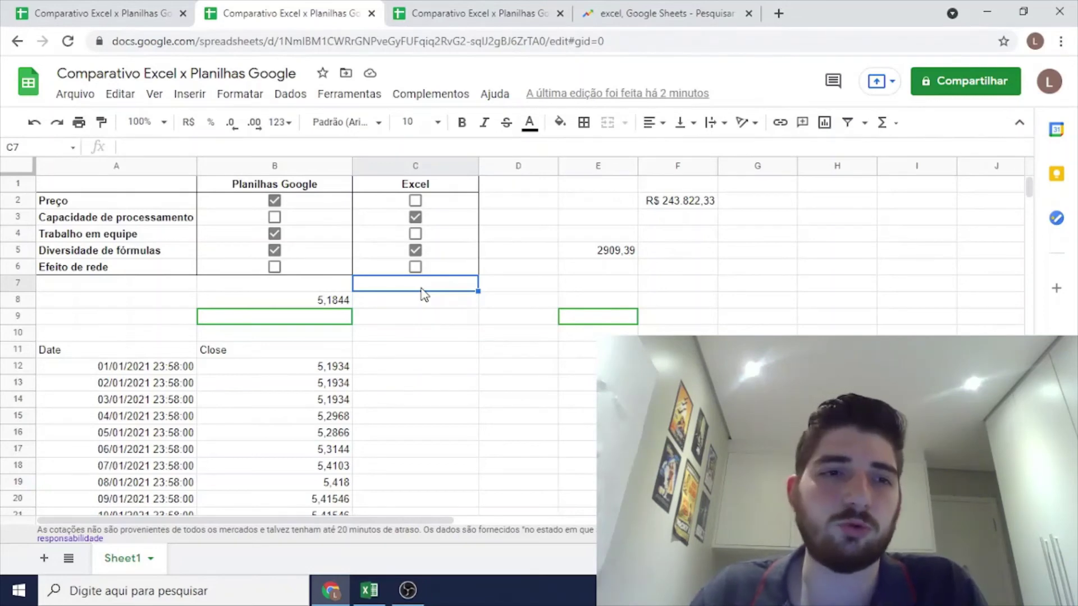
Review the file formats available for downloading the spreadsheet, including Microsoft Excel (.xlsx), without downloading it.
click(226, 234)
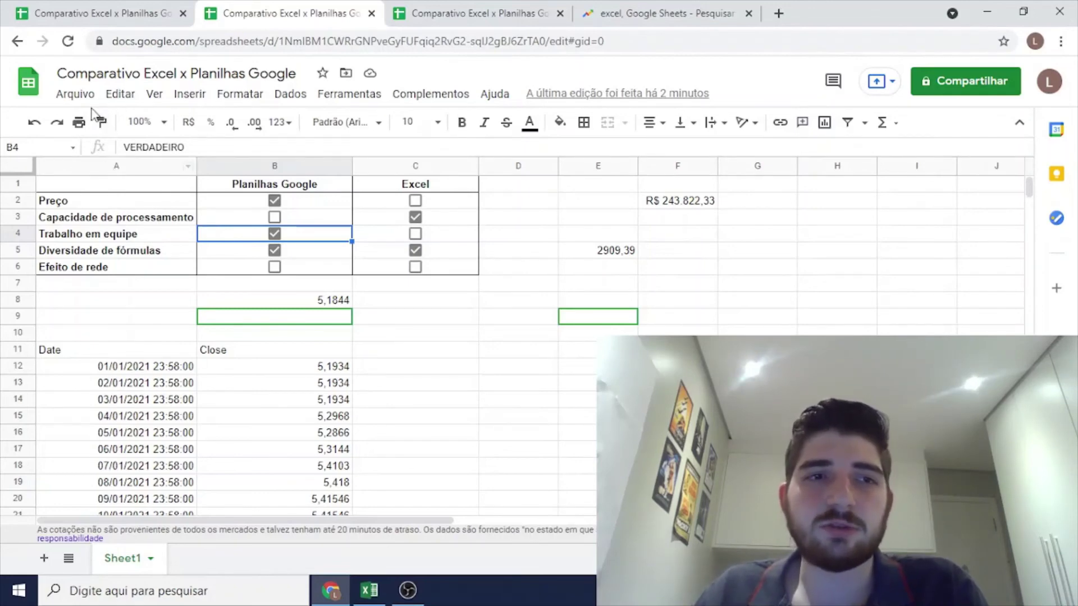
click(76, 94)
mouse_move(223, 313)
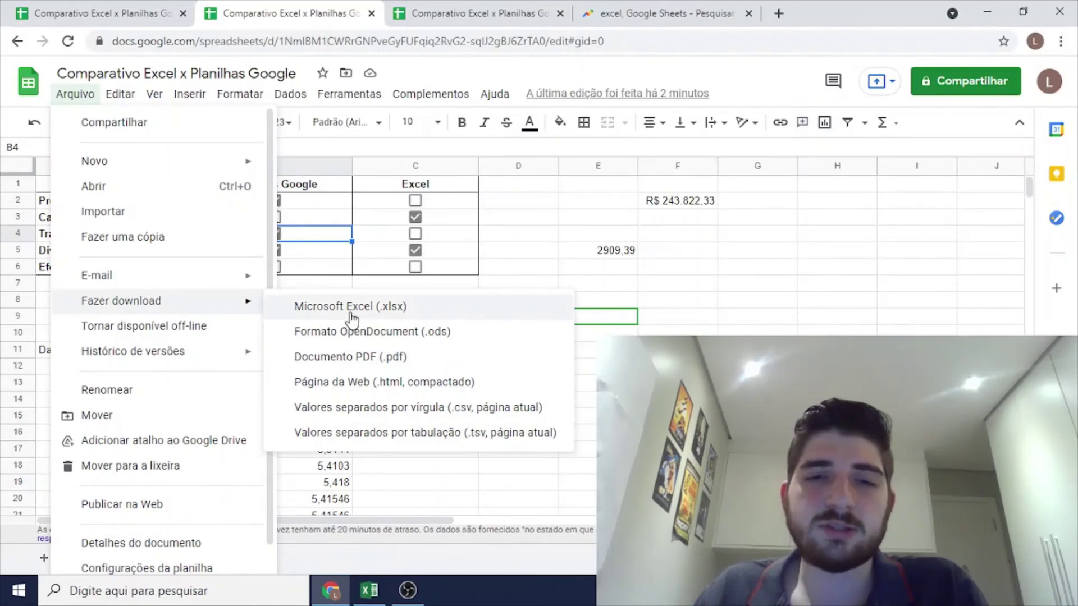
click(541, 250)
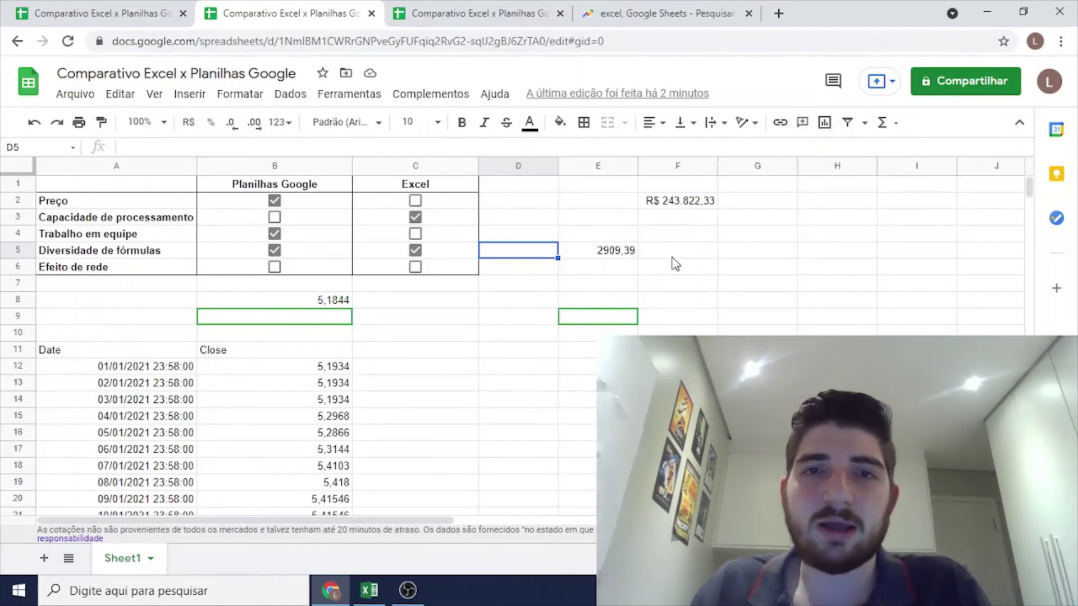
scroll(759, 320, down, 7)
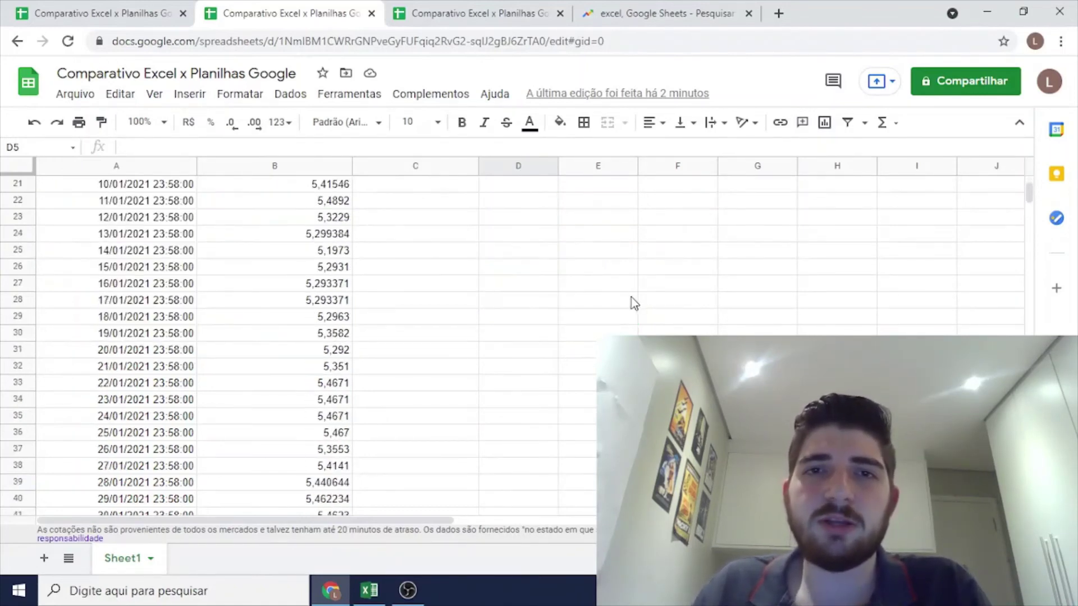
click(595, 289)
scroll(545, 298, up, 7)
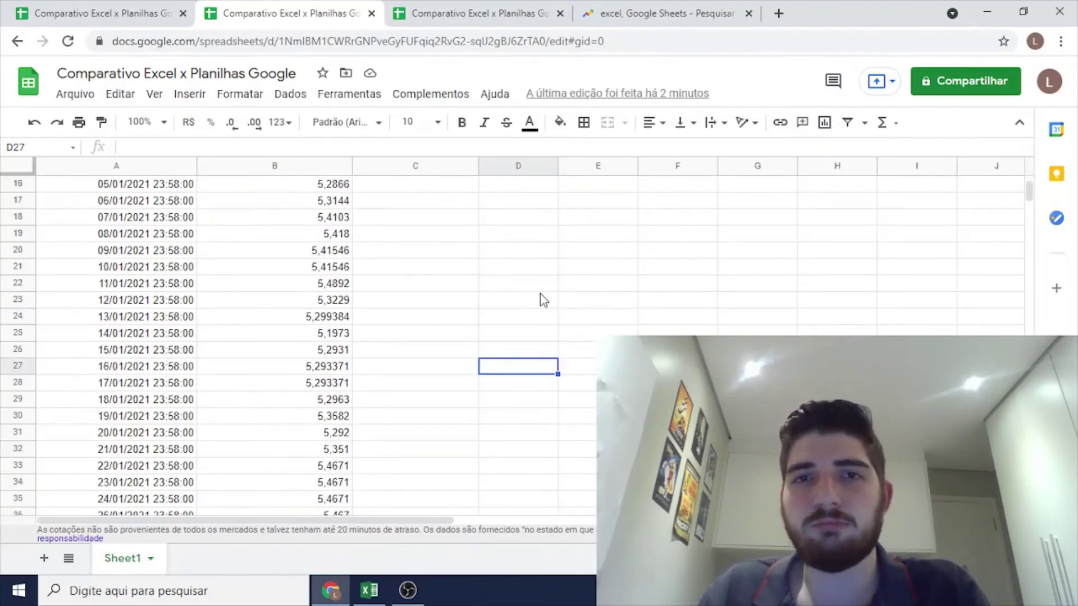
click(538, 302)
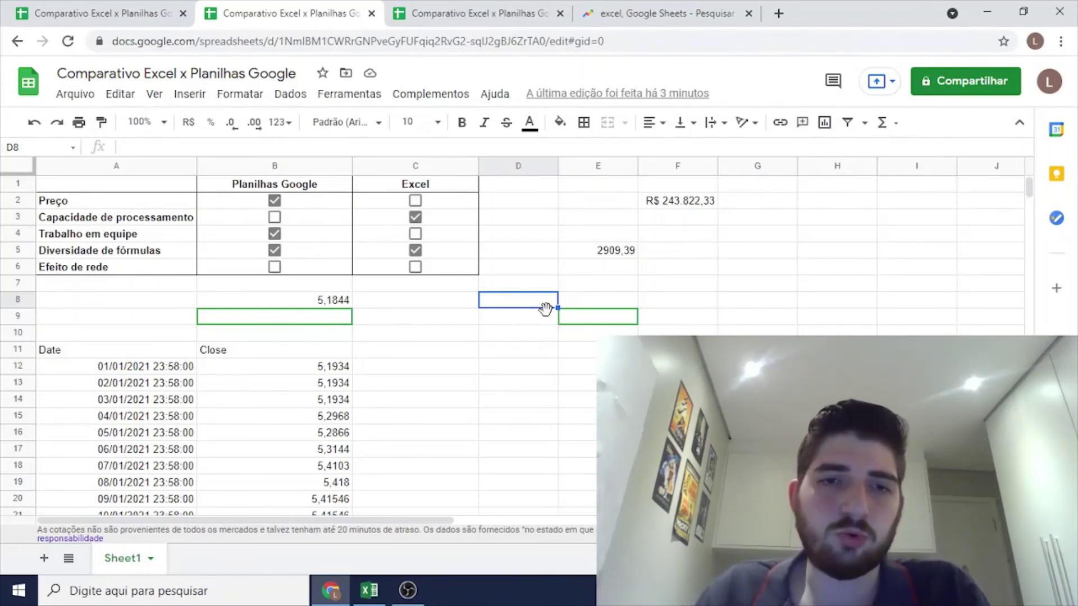
Mark Excel as the winner for Efeito de rede in the comparison table.
click(415, 268)
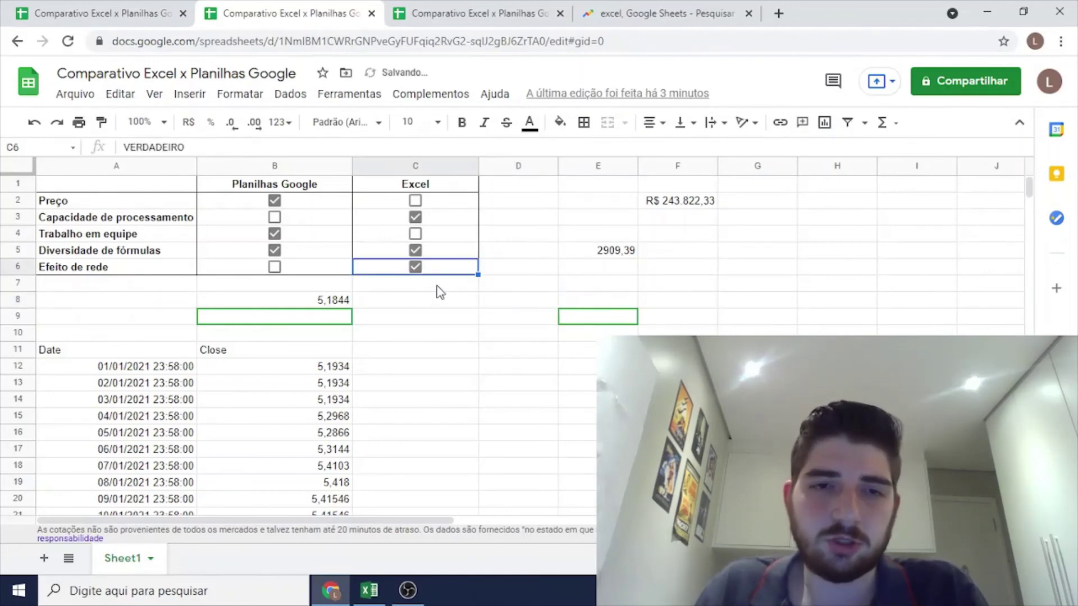
click(442, 299)
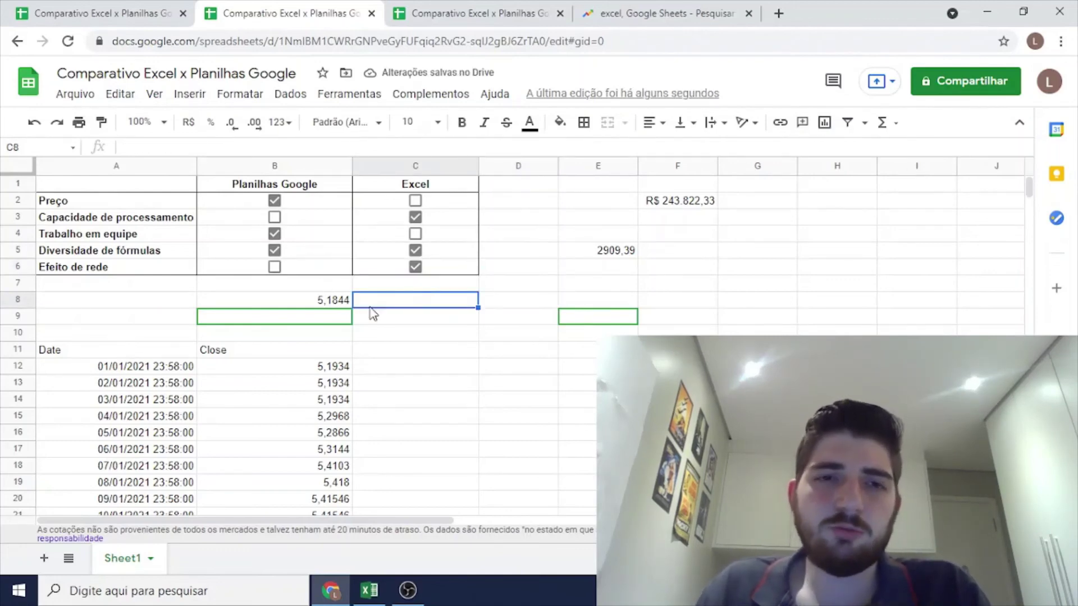
Delete the USD/BRL price history formula from cell A11.
click(118, 304)
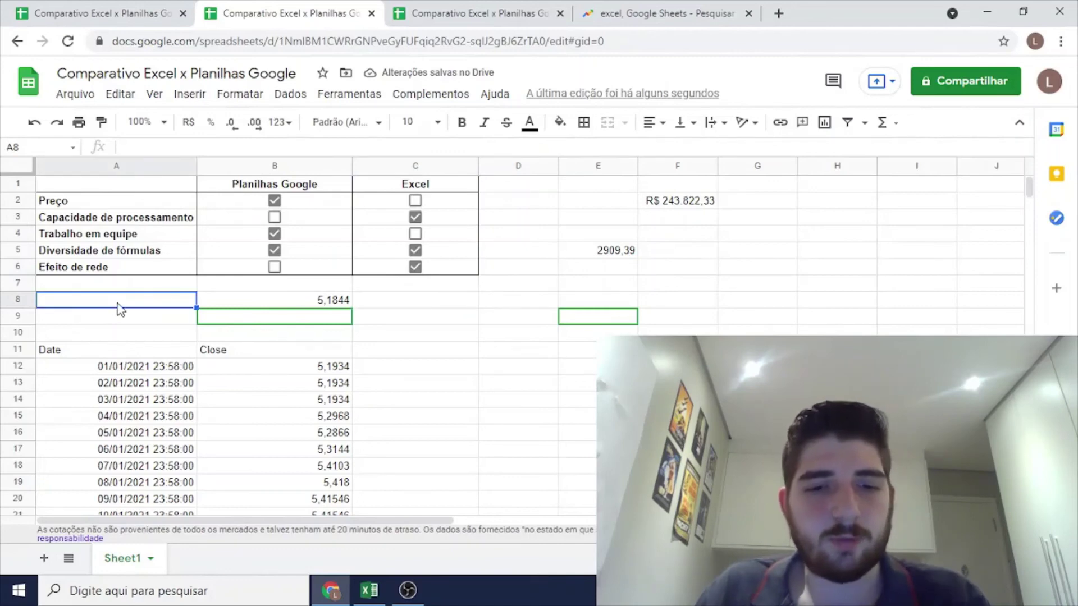
key(Down)
key(Down)
key(Down)
key(Delete)
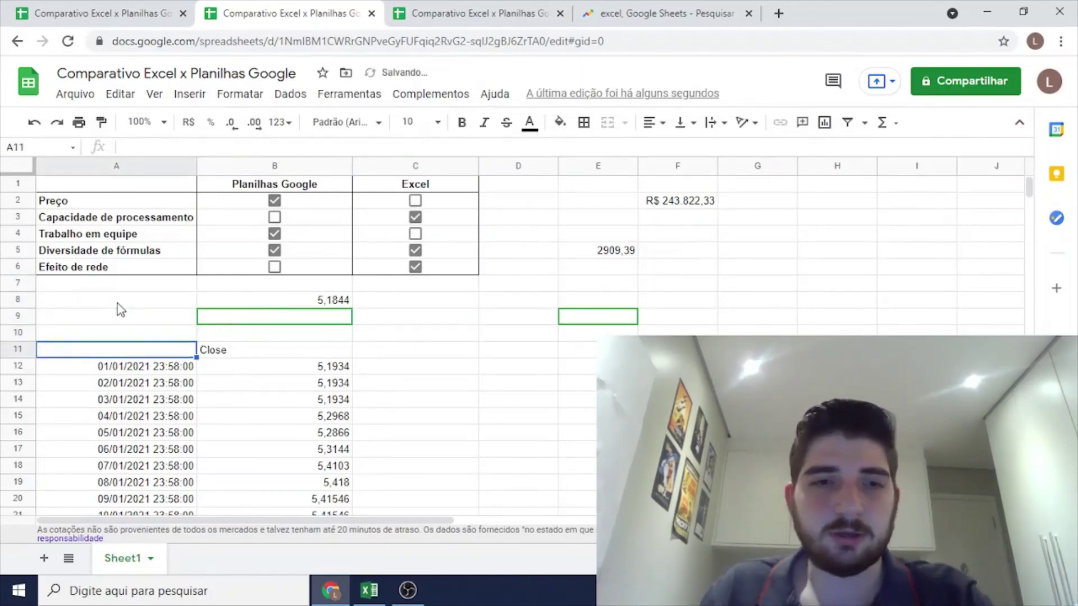
Clear the remaining demonstration values in cell B8 and the range E2:F7.
key(Up)
key(Up)
key(Up)
key(Right)
key(Right)
key(Left)
key(Delete)
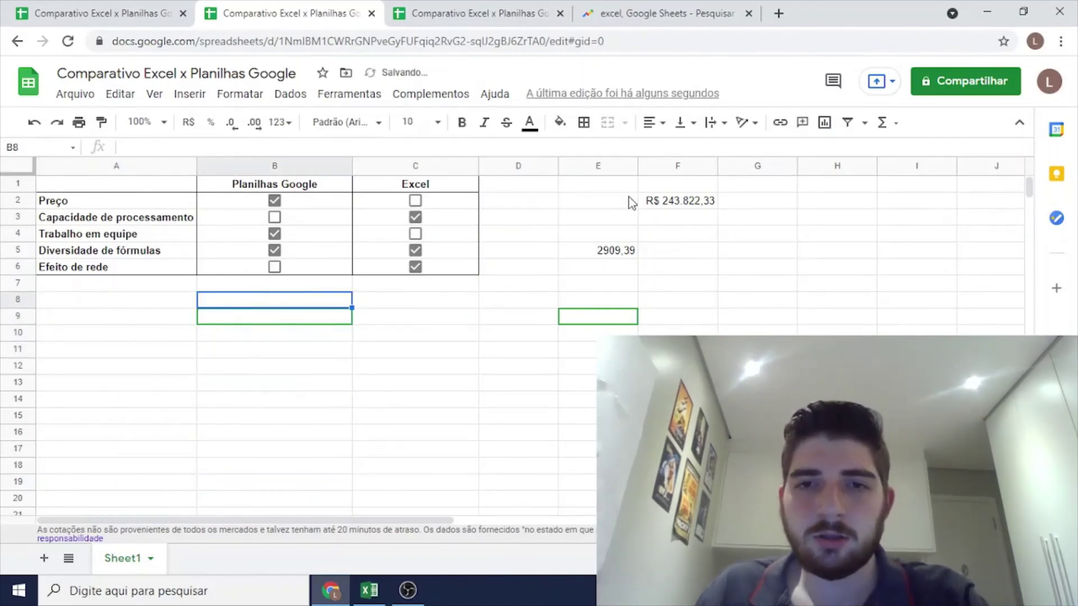
drag(631, 202, 705, 284)
key(Delete)
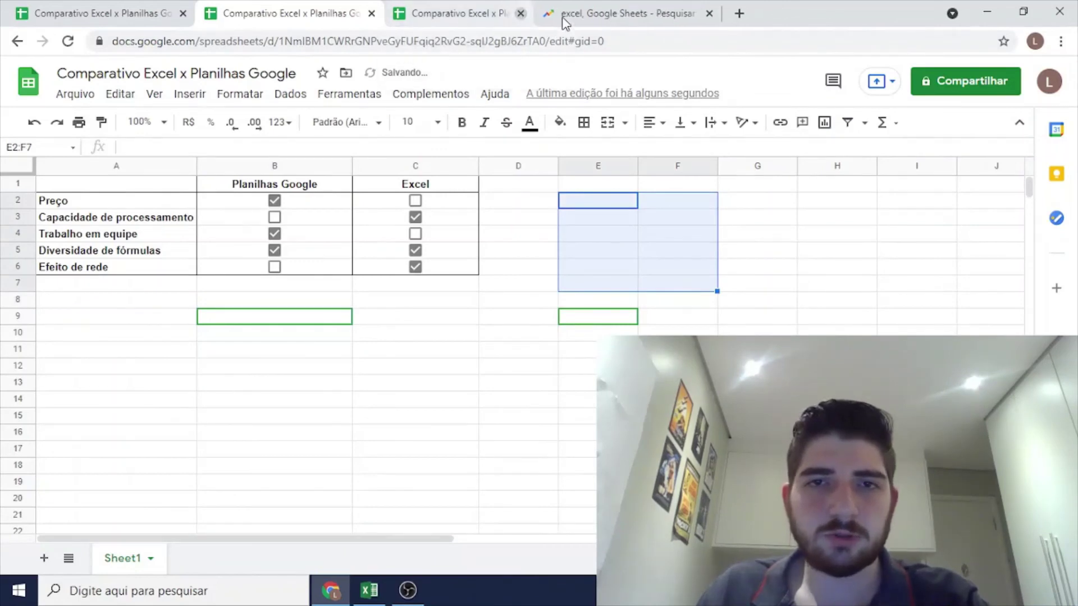
Close the two duplicate copies of the Comparativo Excel x Planilhas Google spreadsheet, keeping one open.
click(520, 13)
click(536, 382)
click(393, 317)
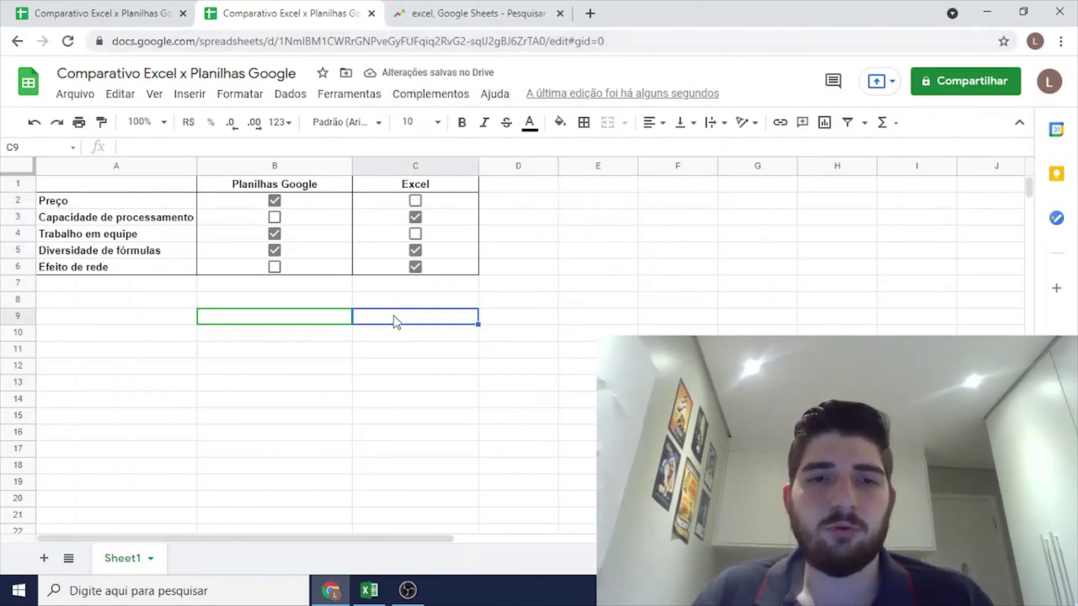
click(183, 13)
click(395, 402)
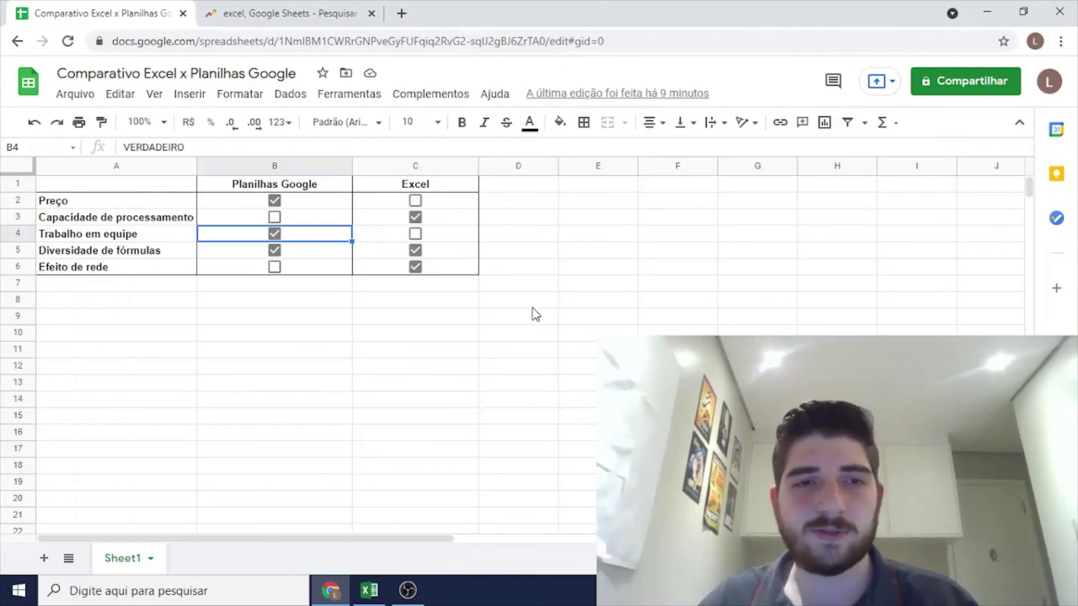
Switch between the comparison table and the blank Planilha2 sheet in Excel to view both programs, ending on the table.
click(347, 283)
click(393, 289)
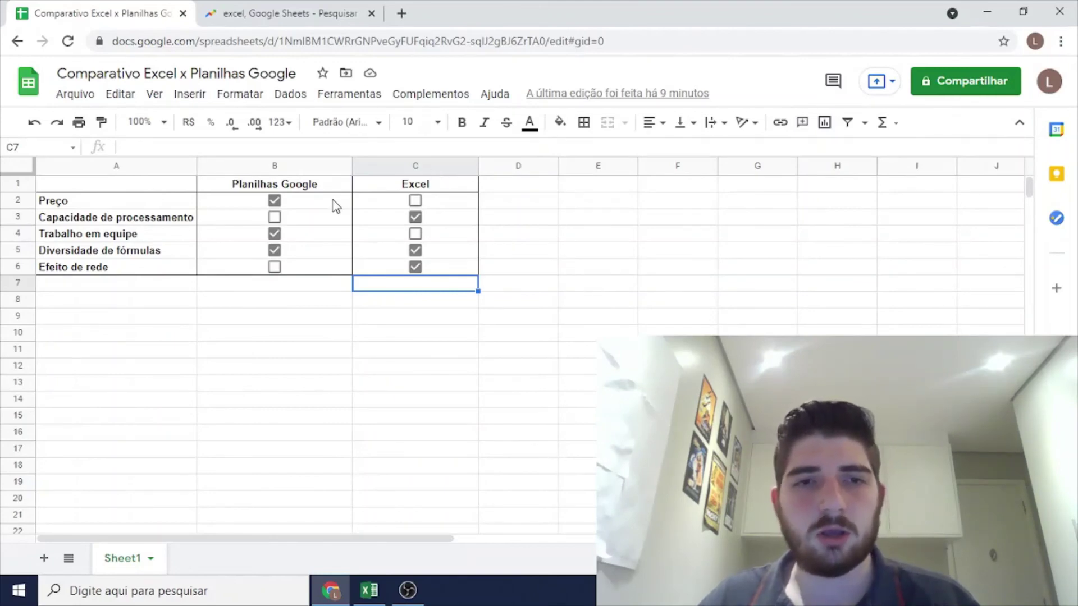
key(alt+Tab)
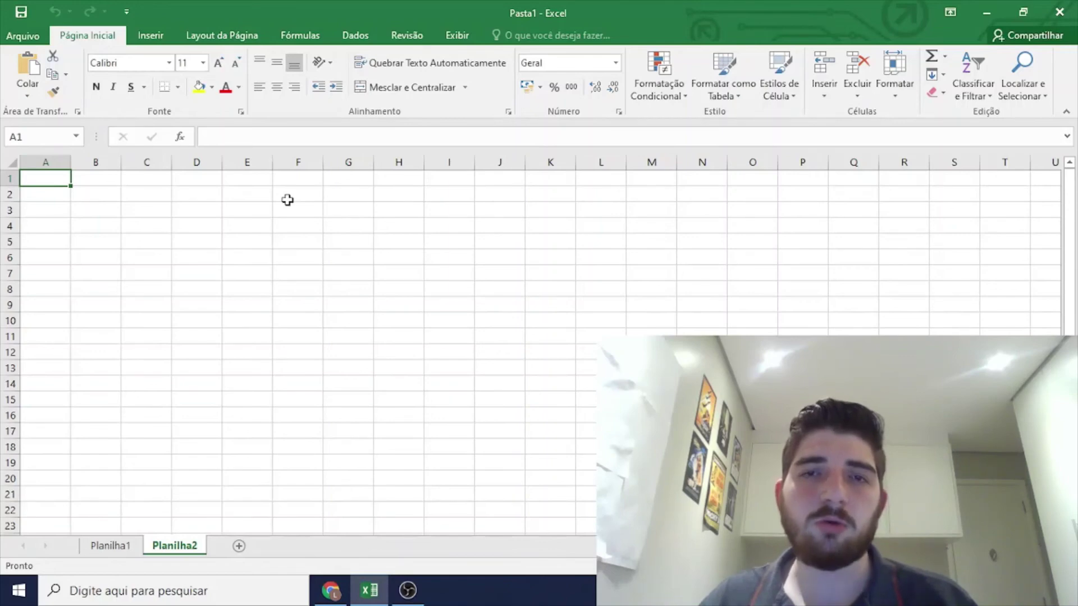
key(alt+Tab)
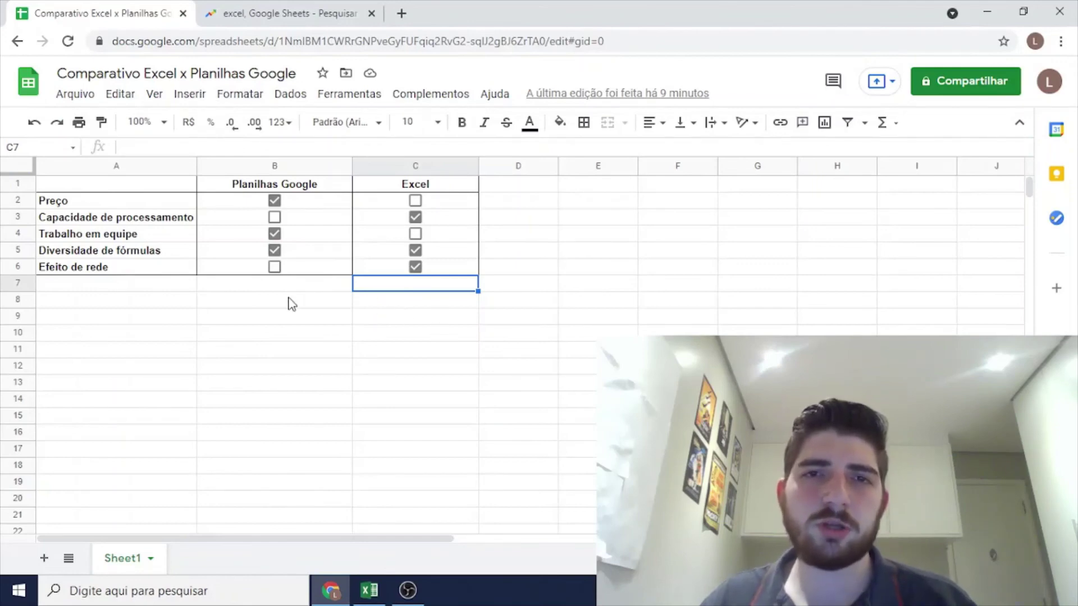
key(alt+Tab)
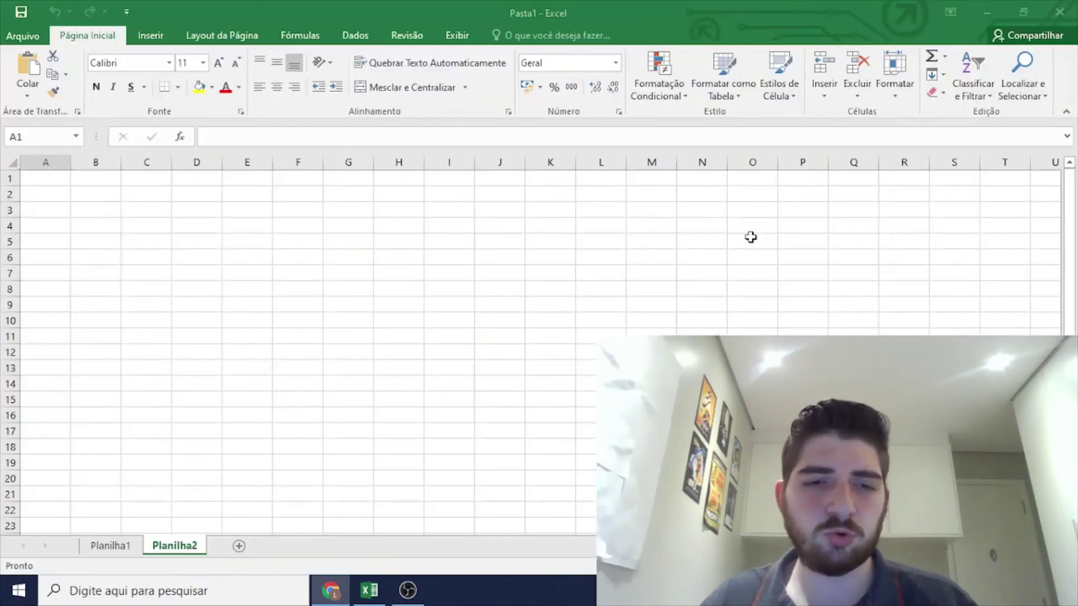
click(263, 183)
click(143, 242)
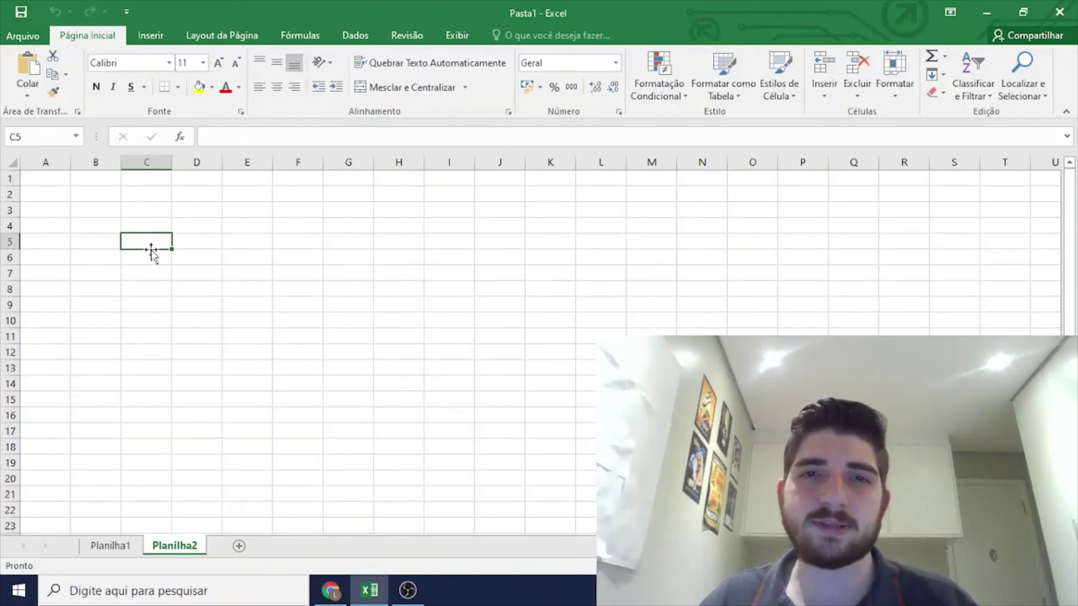
key(alt+Tab)
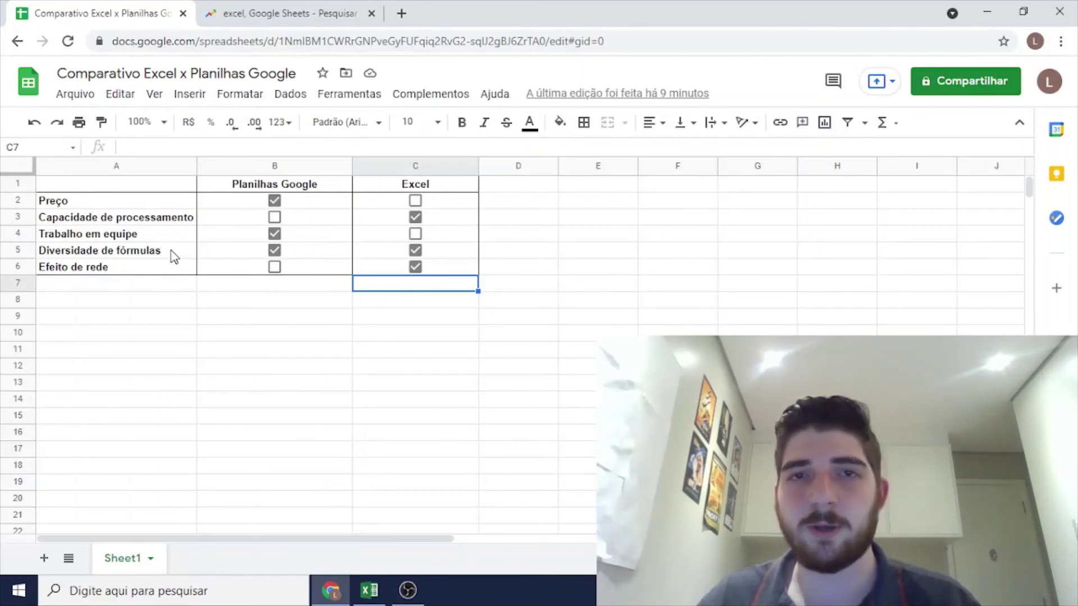
click(314, 288)
click(329, 303)
click(185, 311)
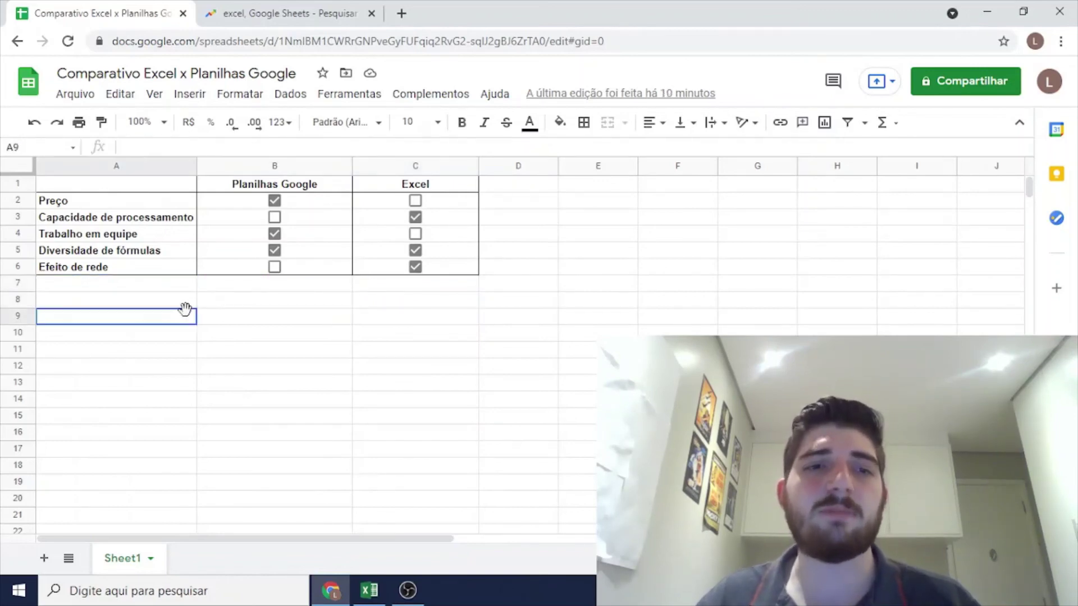
click(235, 316)
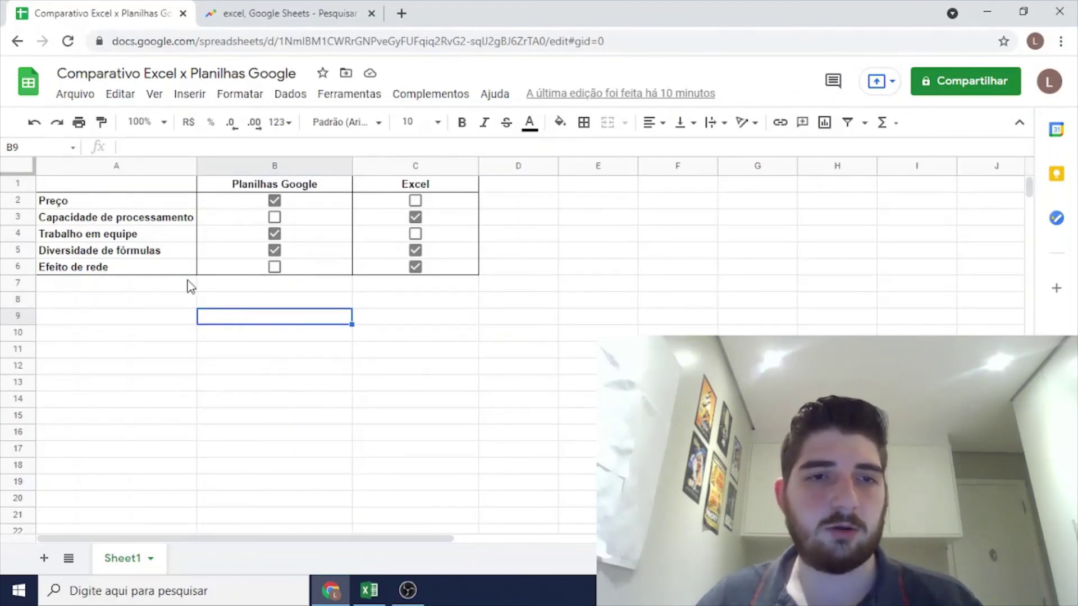
click(242, 286)
click(251, 301)
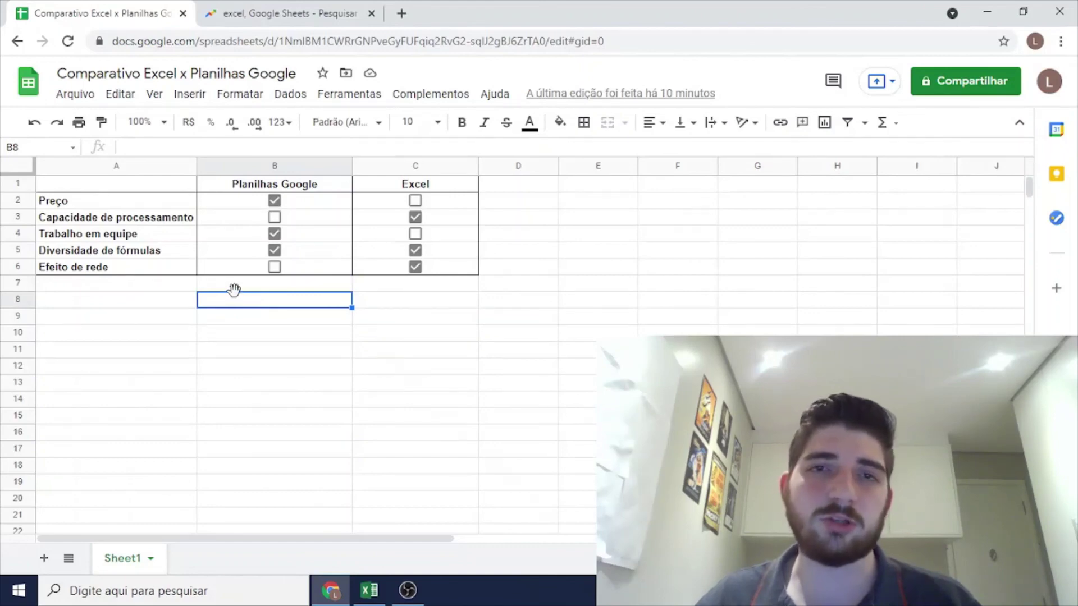
click(371, 286)
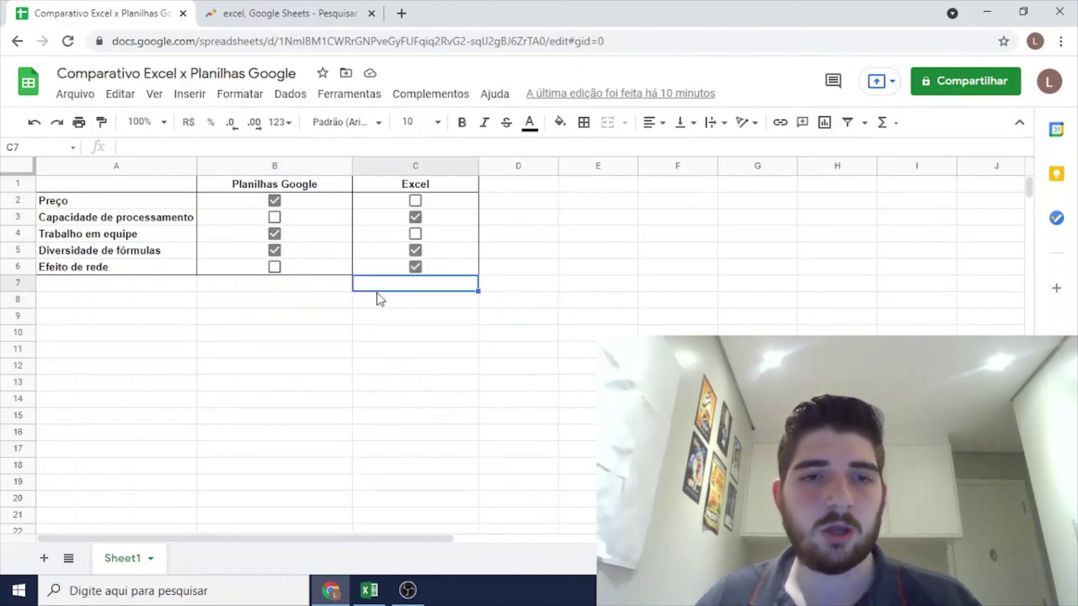
click(337, 287)
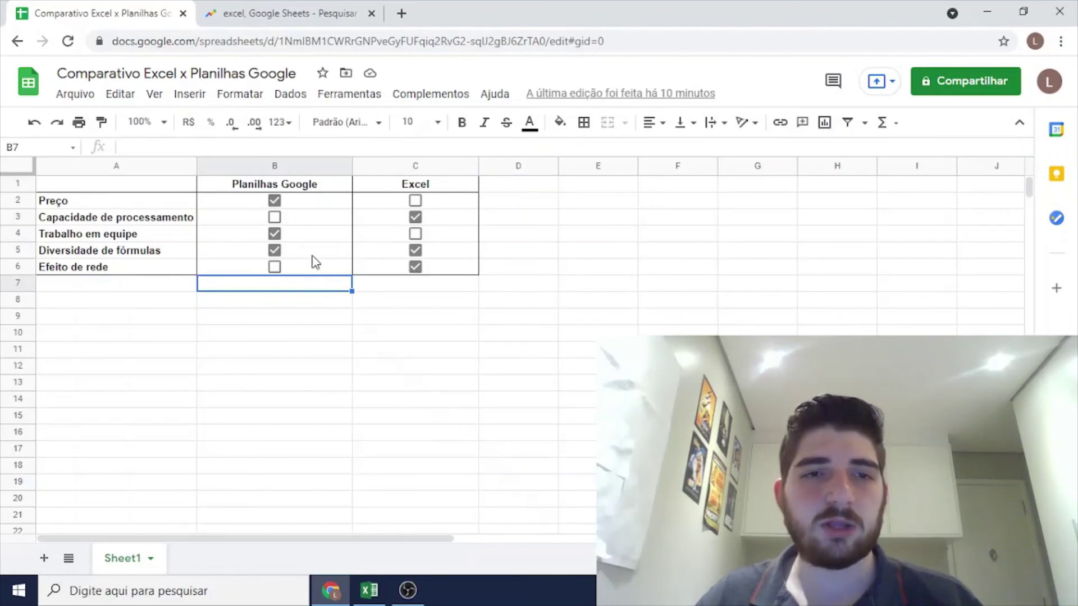
click(327, 240)
click(333, 255)
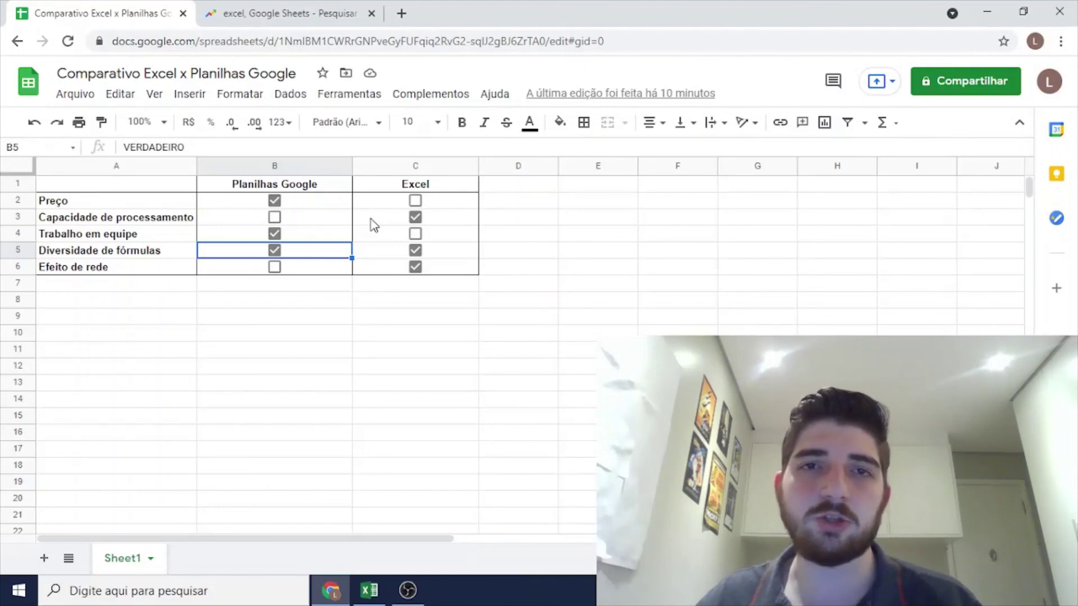
Review the marked winners criterion by criterion in the comparison table, from Preço down to Efeito de rede.
click(344, 202)
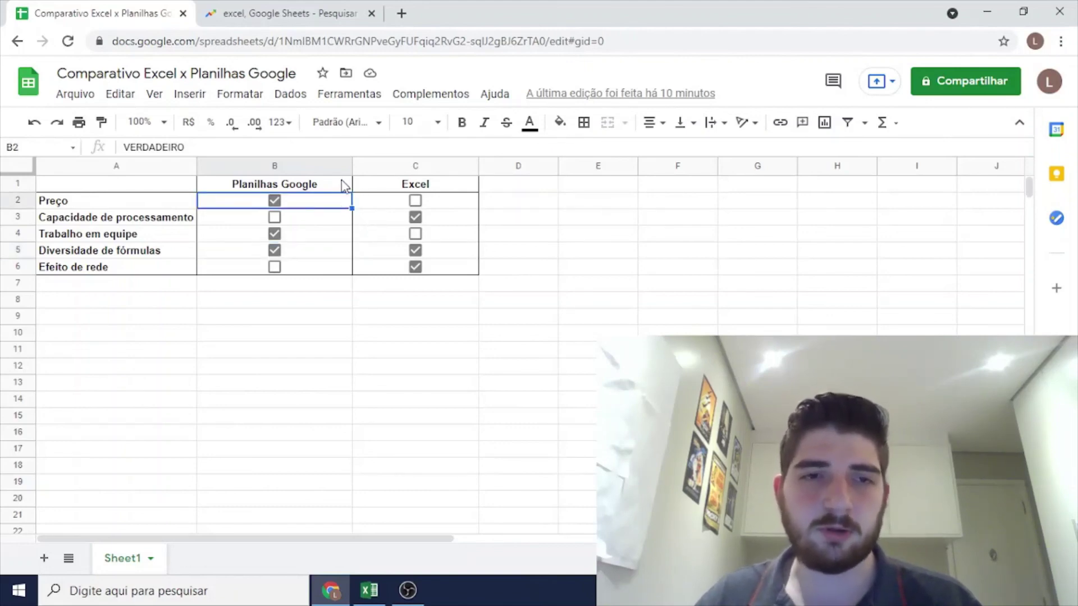
click(344, 184)
click(369, 187)
click(318, 200)
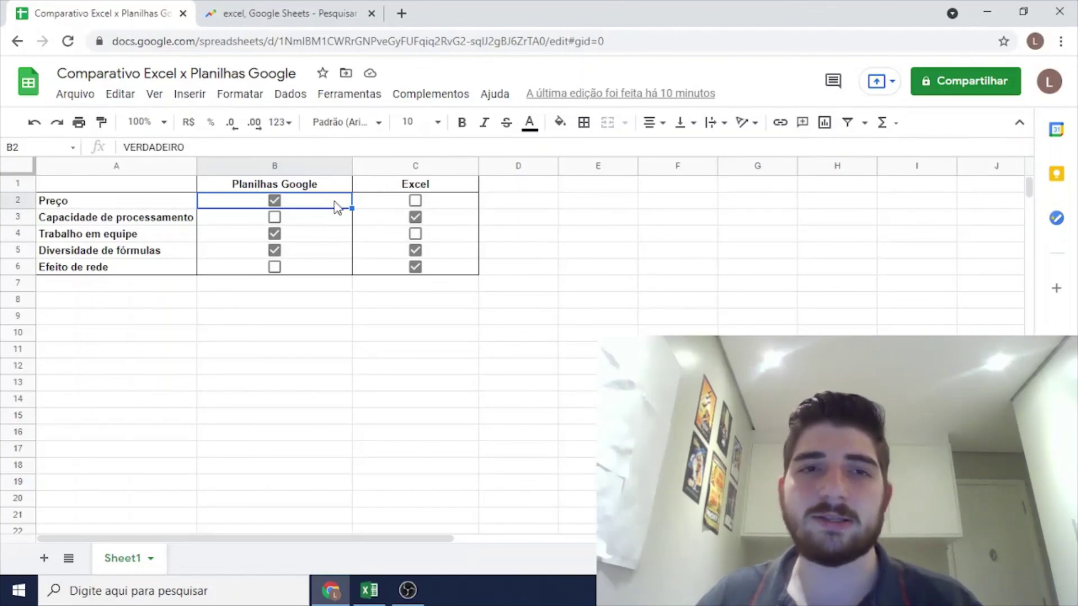
click(363, 218)
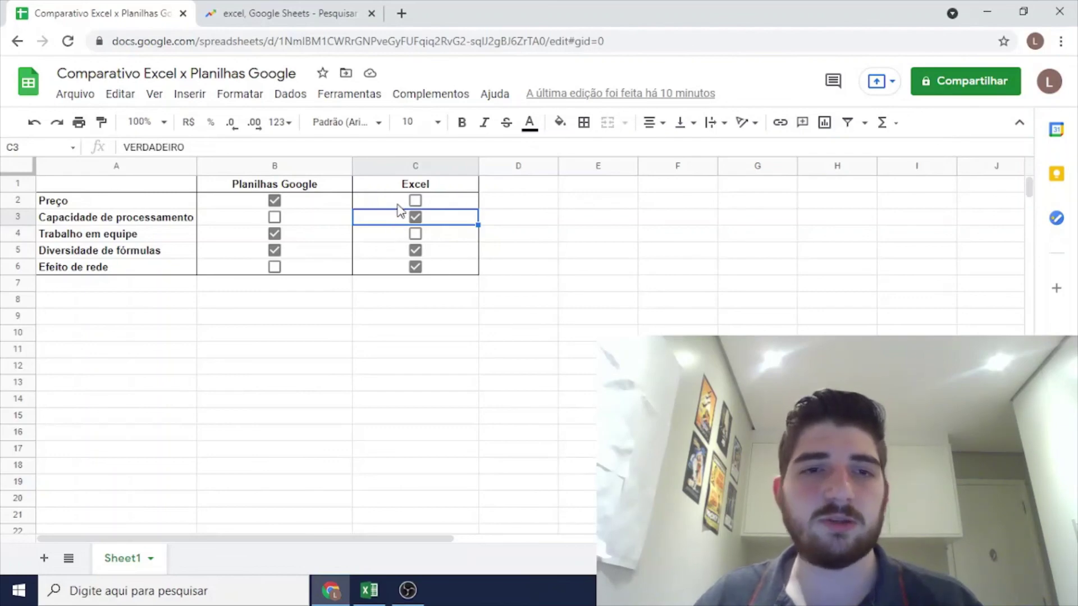
click(334, 242)
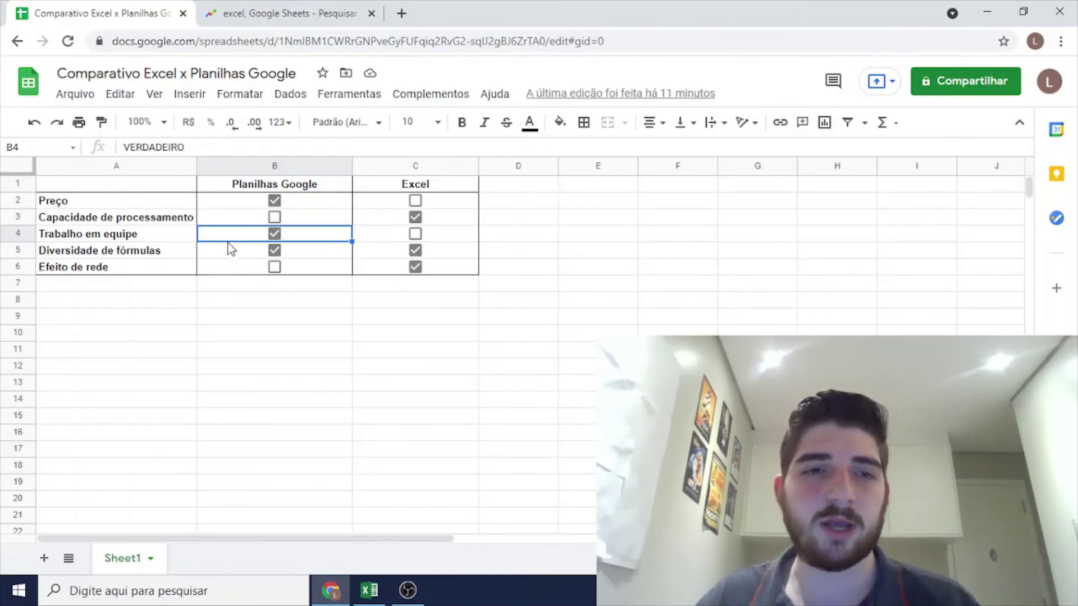
click(339, 252)
click(369, 255)
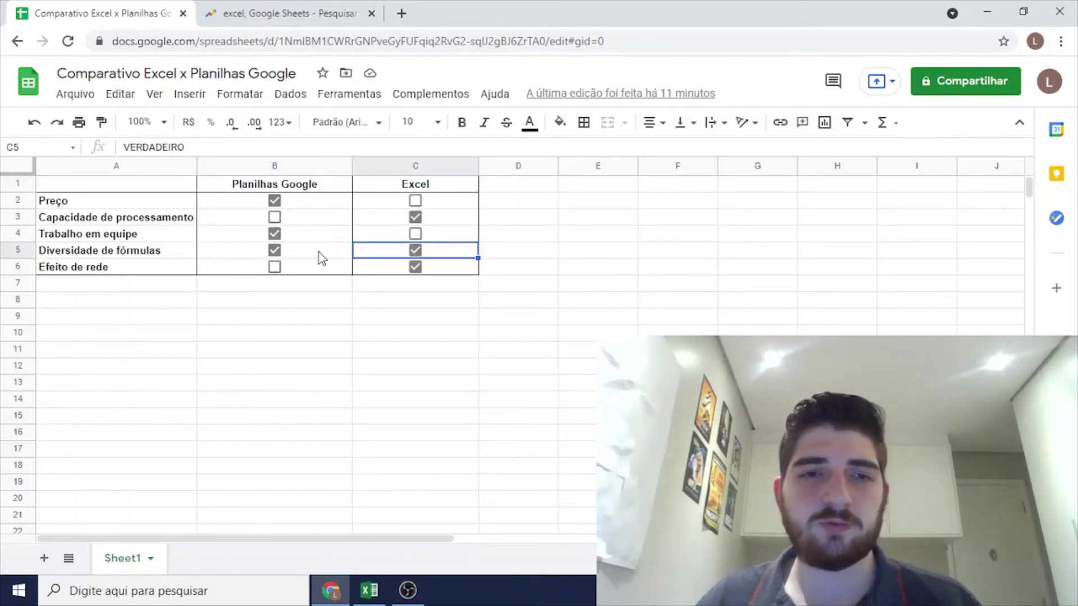
click(320, 255)
click(297, 303)
click(289, 334)
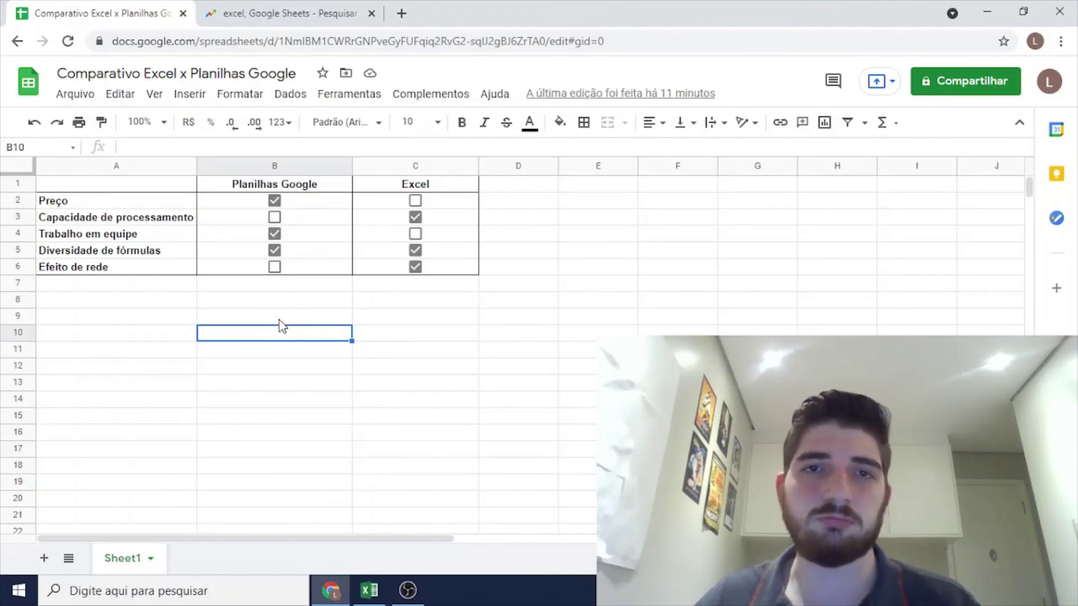
click(364, 254)
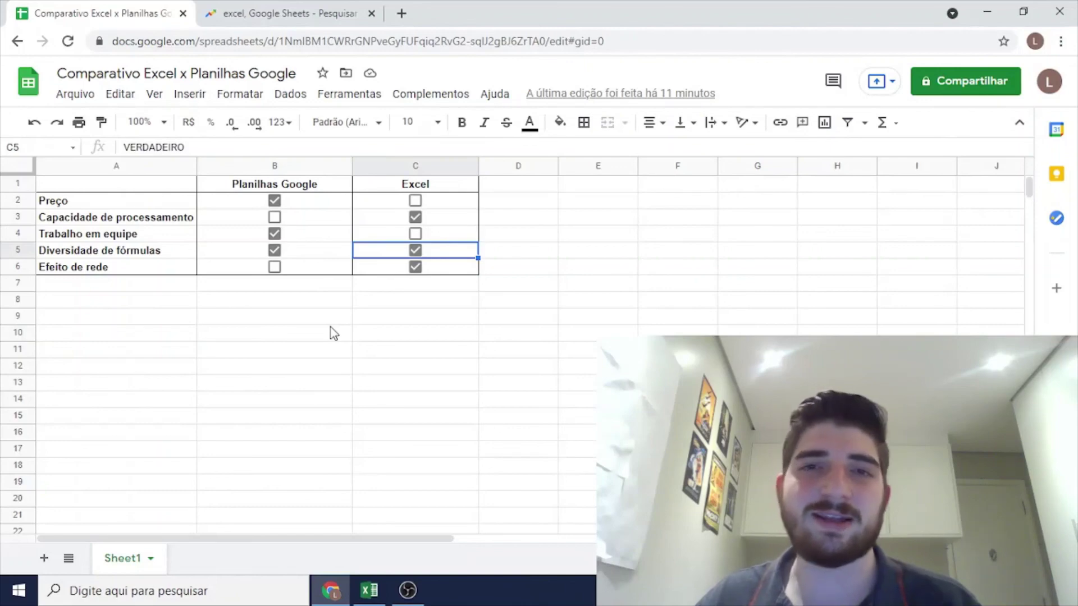
click(386, 270)
click(403, 287)
click(430, 298)
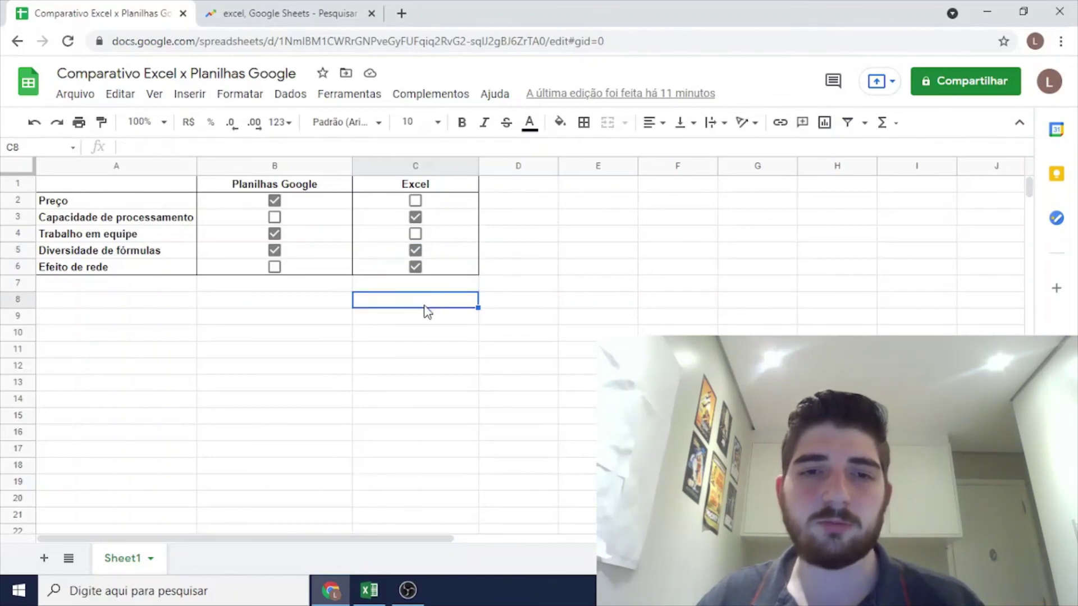